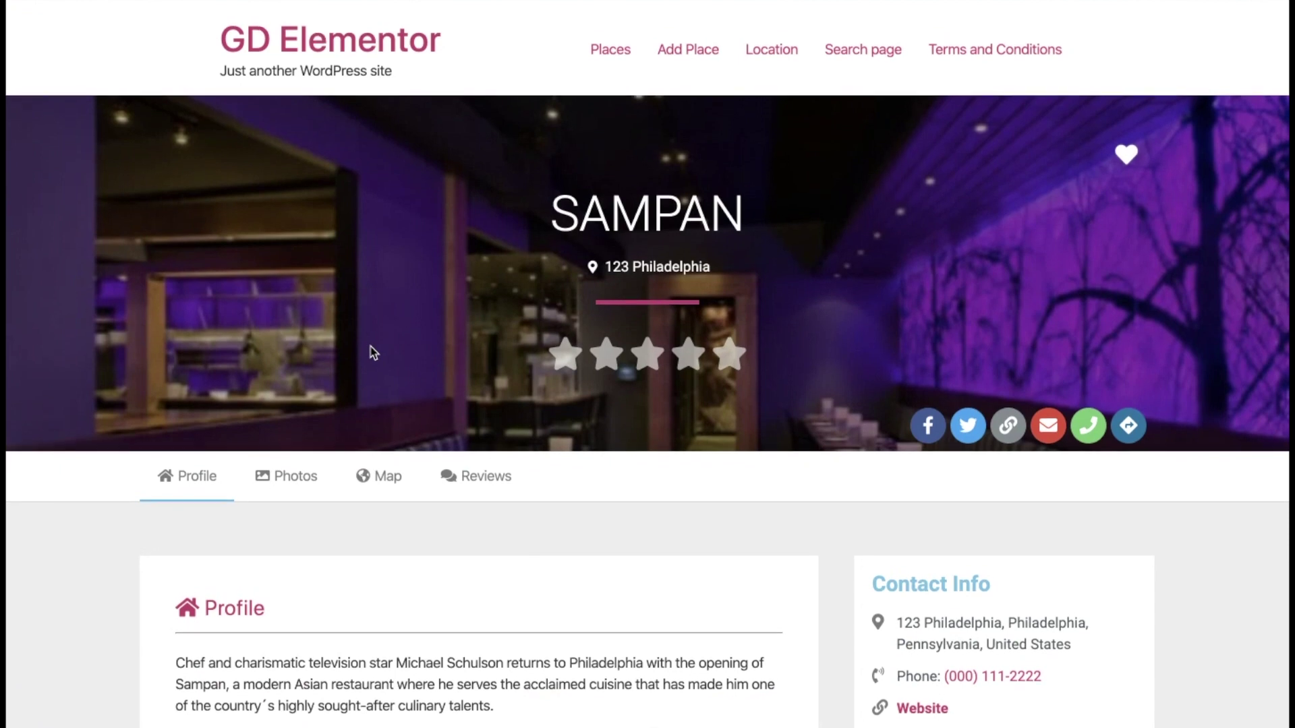
Look over the Sampan listing page, including its profile, contact info, opening hours and header contact icons.
{"action": "scroll", "coordinate": [371, 351], "scroll_direction": "down", "scroll_amount": 15}
{"action": "scroll", "coordinate": [371, 349], "scroll_direction": "up", "scroll_amount": 7}
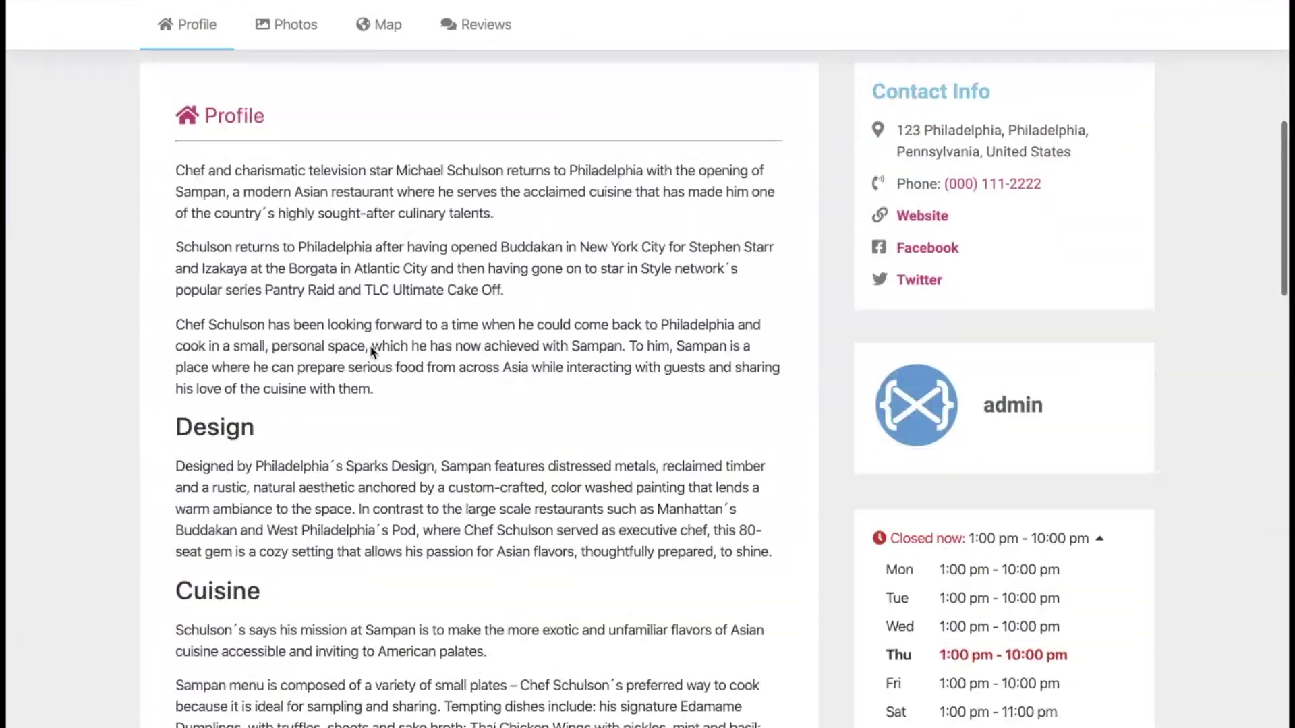
{"action": "scroll", "coordinate": [370, 347], "scroll_direction": "up", "scroll_amount": 7}
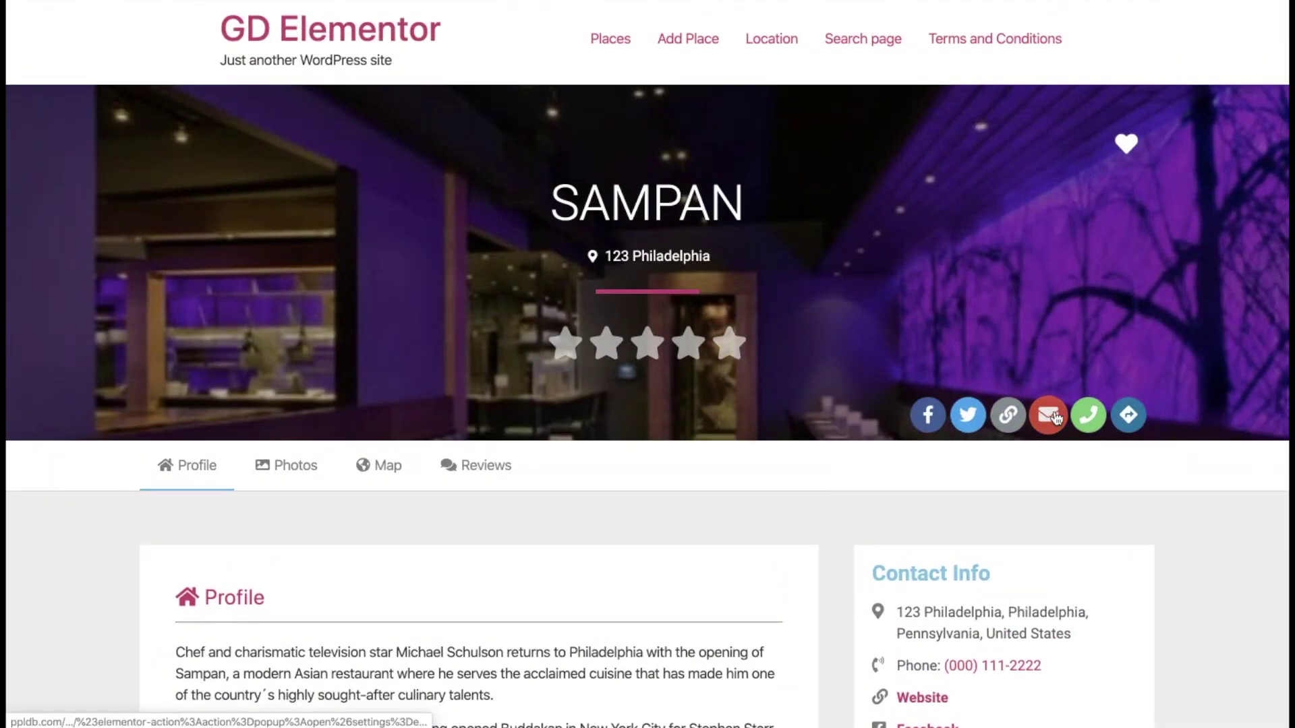
{"action": "scroll", "coordinate": [1011, 471], "scroll_direction": "down", "scroll_amount": 3}
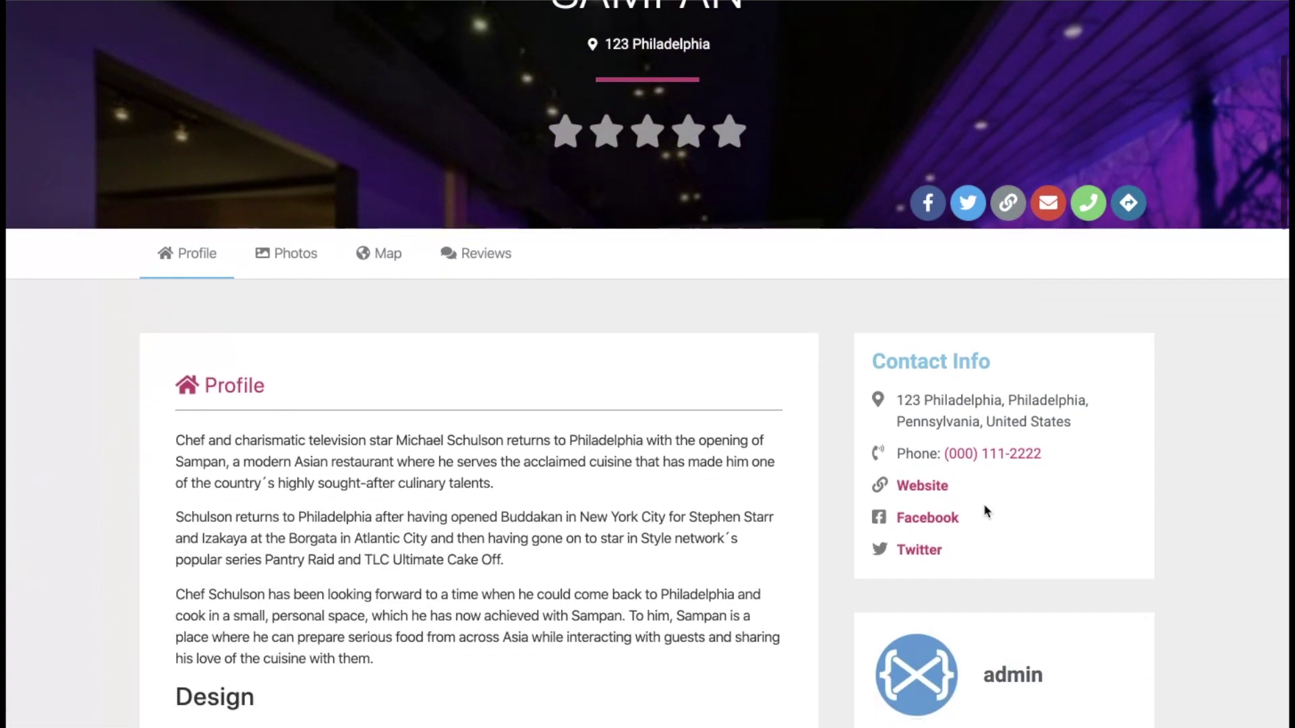
{"action": "scroll", "coordinate": [985, 511], "scroll_direction": "up", "scroll_amount": 3}
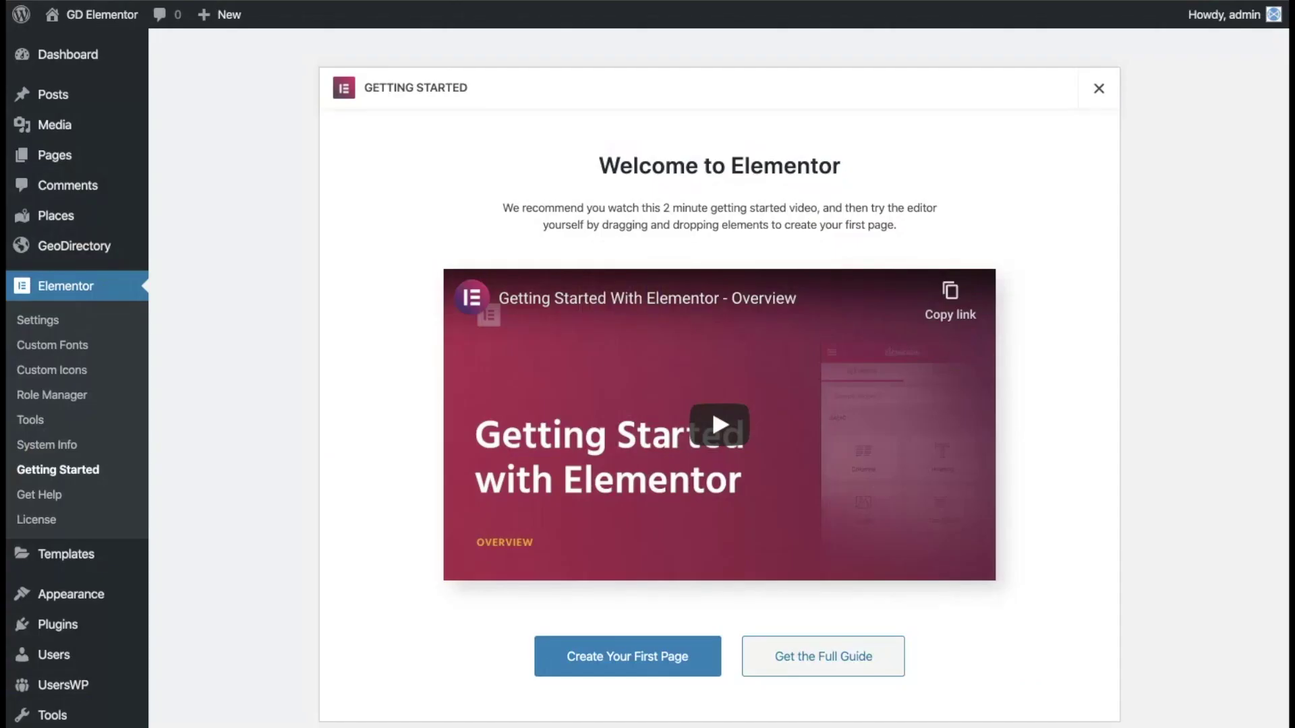
Create a new popup template in WordPress named GD Contact Form.
{"action": "mouse_move", "coordinate": [79, 567]}
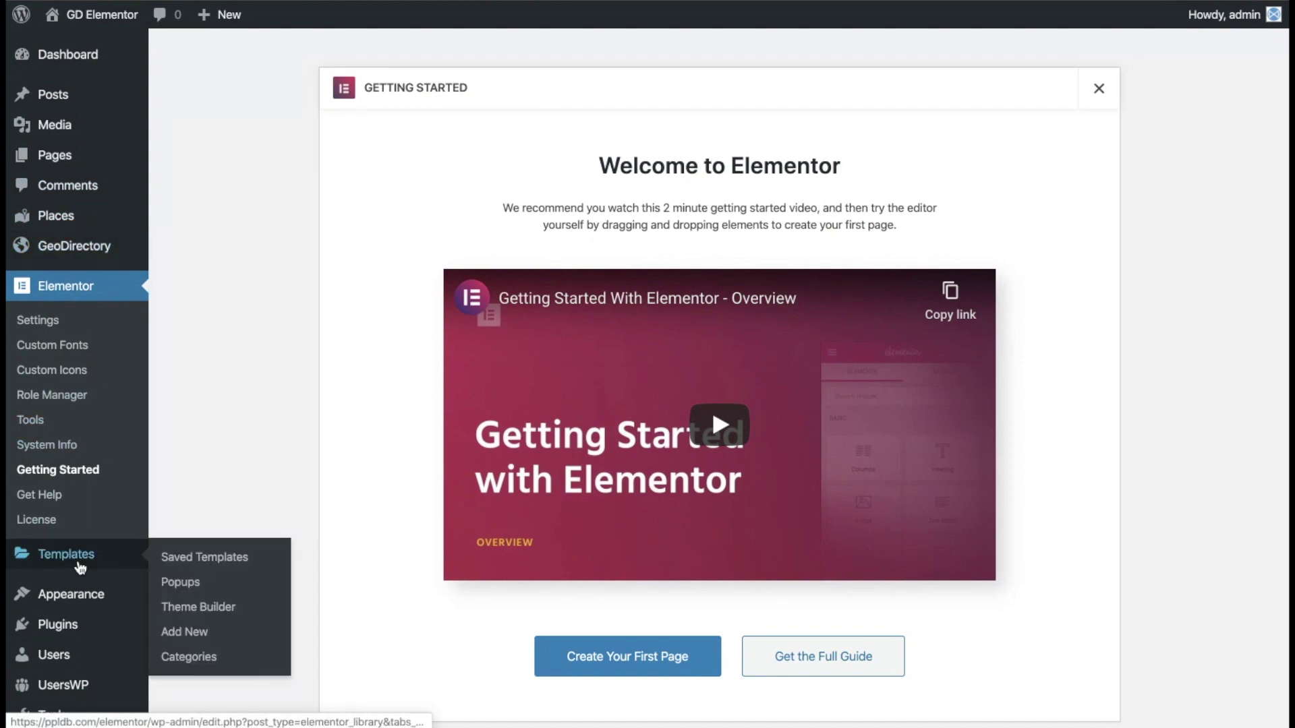
{"action": "left_click", "coordinate": [193, 584]}
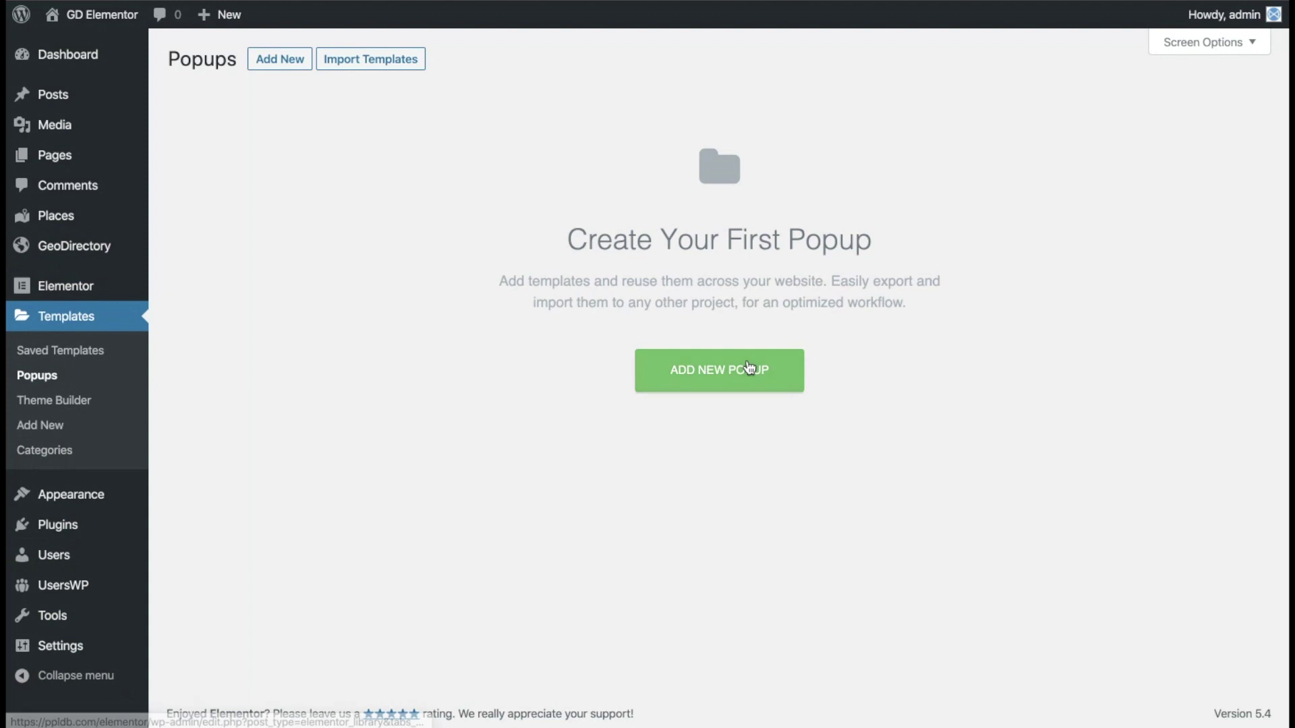
{"action": "left_click", "coordinate": [749, 368]}
{"action": "left_click", "coordinate": [742, 453]}
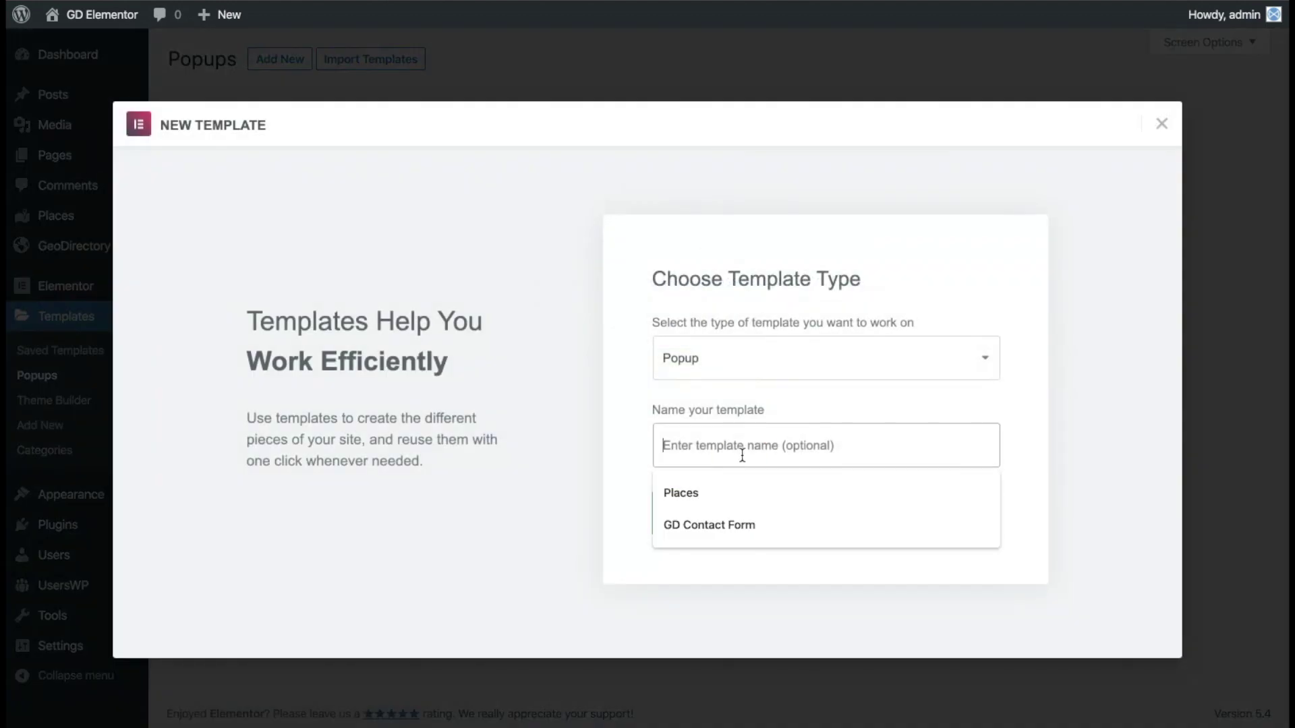
{"action": "left_click", "coordinate": [739, 530]}
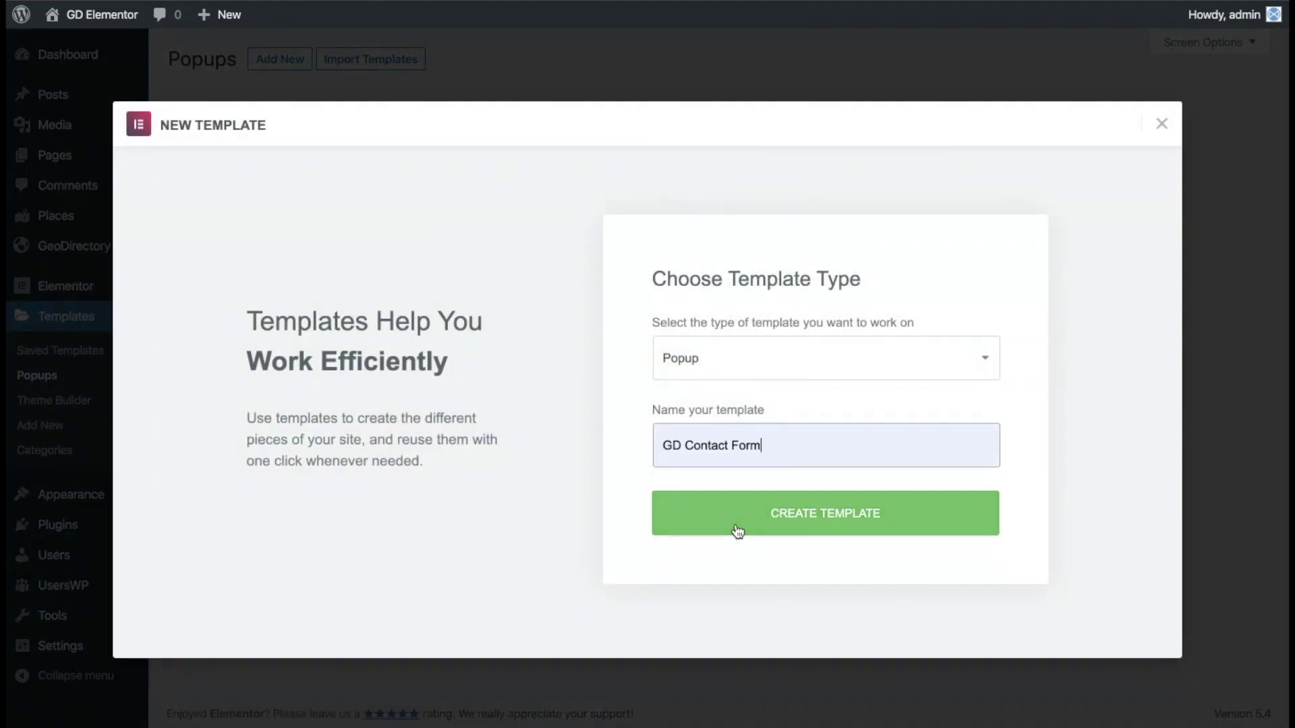
{"action": "left_click", "coordinate": [793, 525]}
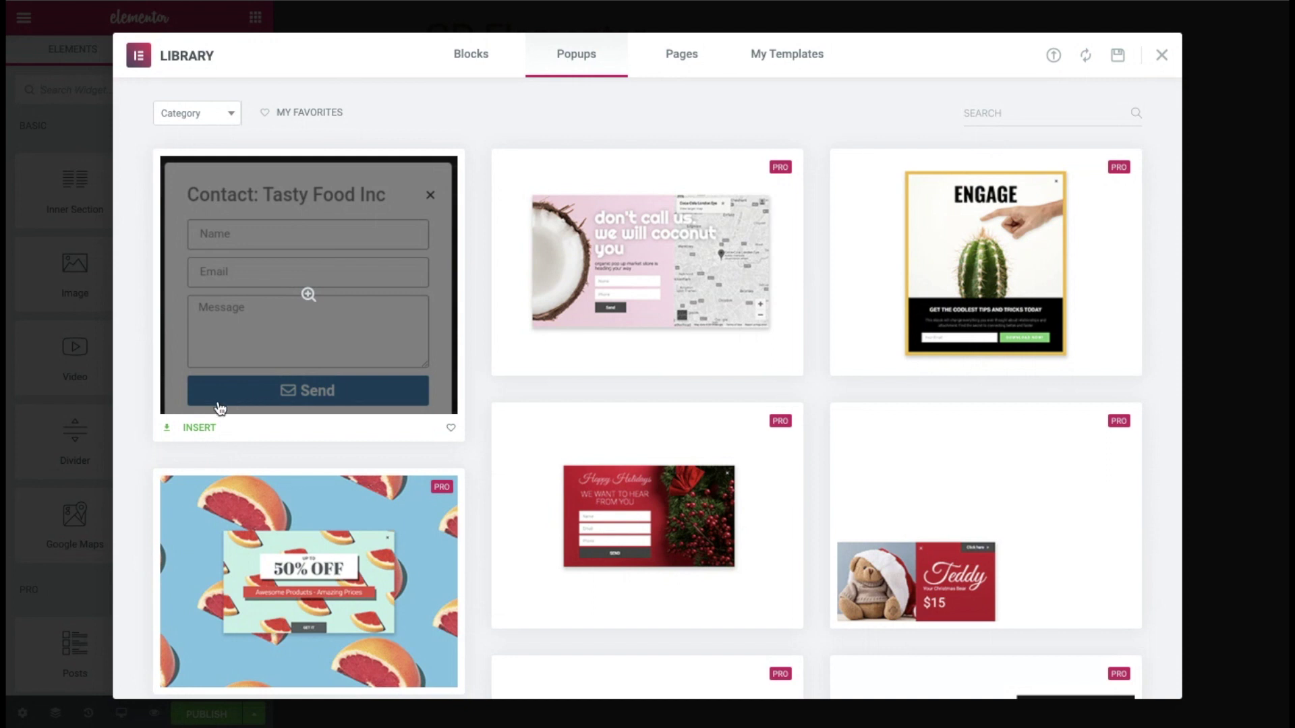
Insert the contact form popup from the library and set its section's boxed content width to 539.
{"action": "left_click", "coordinate": [195, 432]}
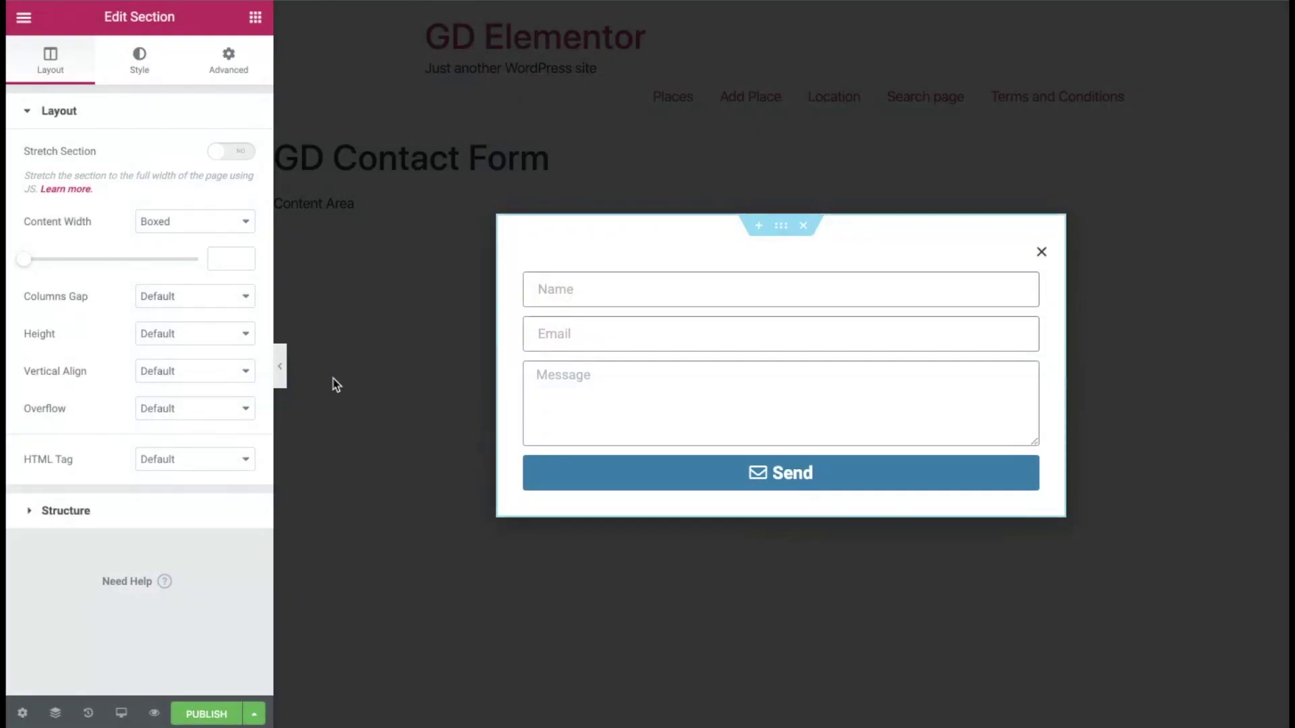
{"action": "mouse_move", "coordinate": [29, 264]}
{"action": "left_mouse_down"}
{"action": "mouse_move", "coordinate": [108, 261]}
{"action": "mouse_move", "coordinate": [7, 258]}
{"action": "mouse_move", "coordinate": [37, 261]}
{"action": "left_mouse_up"}
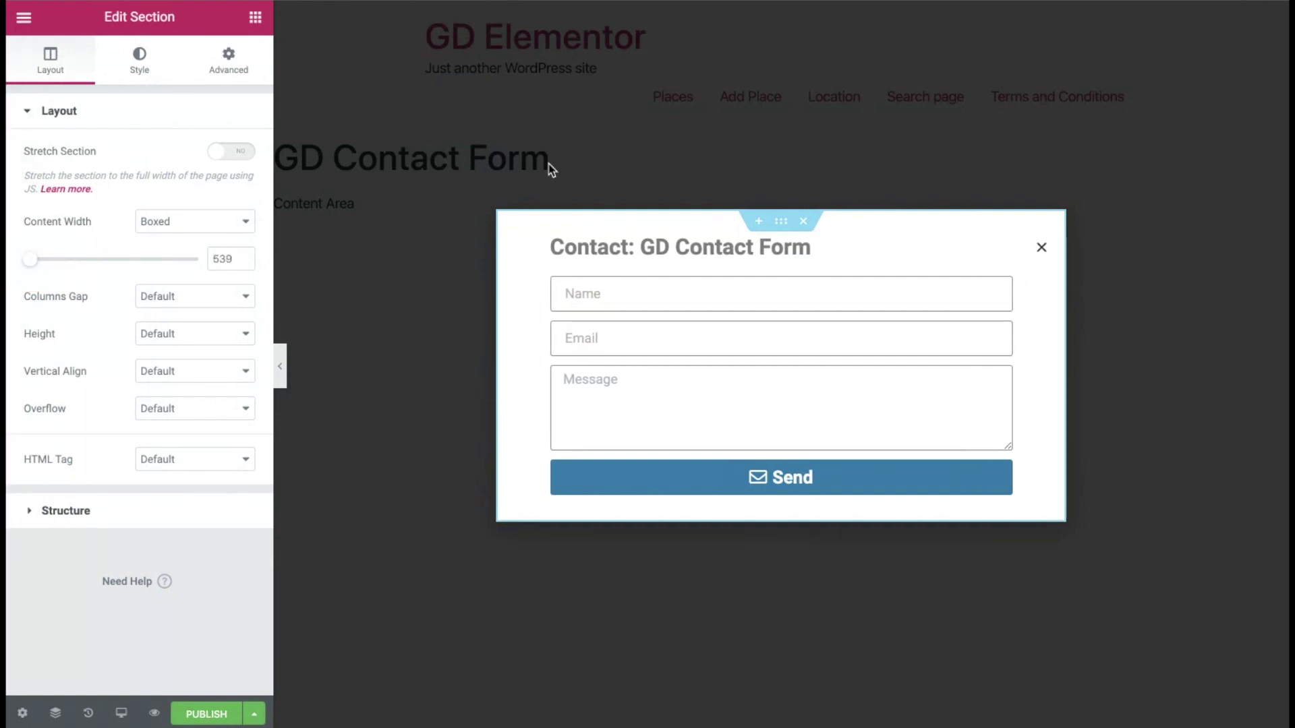
Review the contact form's actions after submit and the other actions available to add.
{"action": "left_click", "coordinate": [594, 280]}
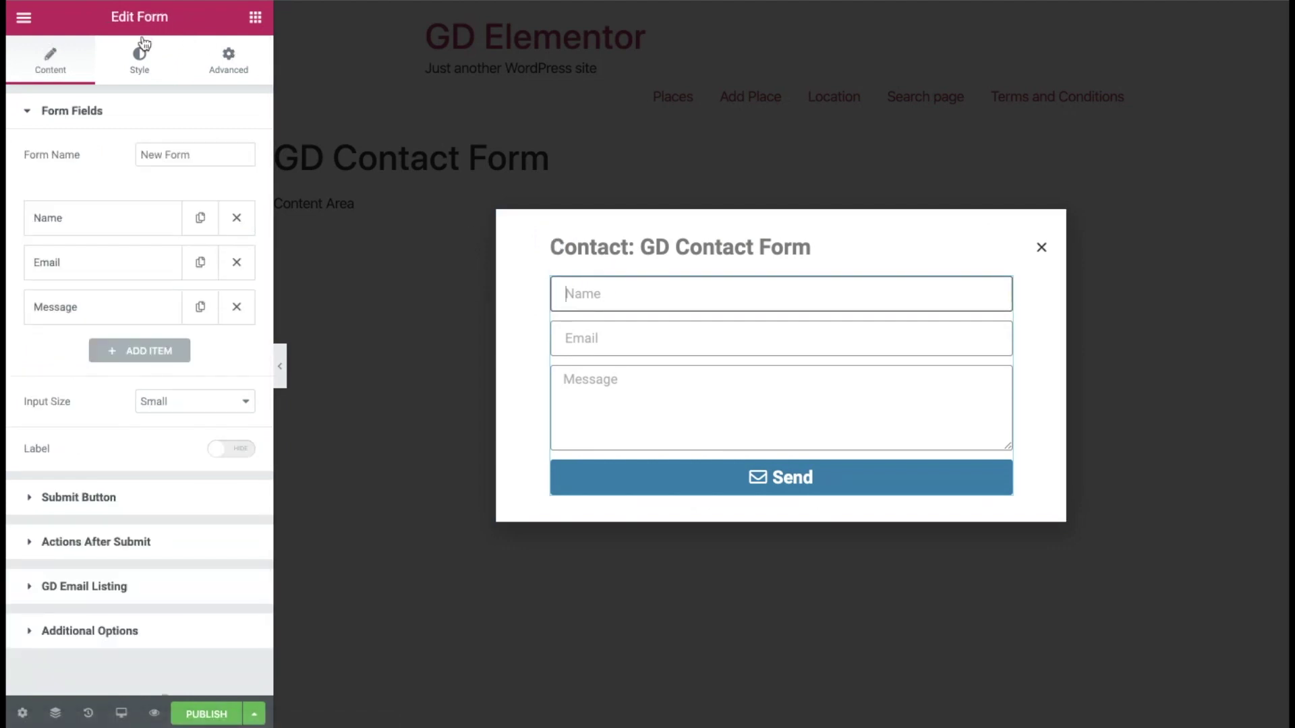
{"action": "left_click", "coordinate": [89, 544]}
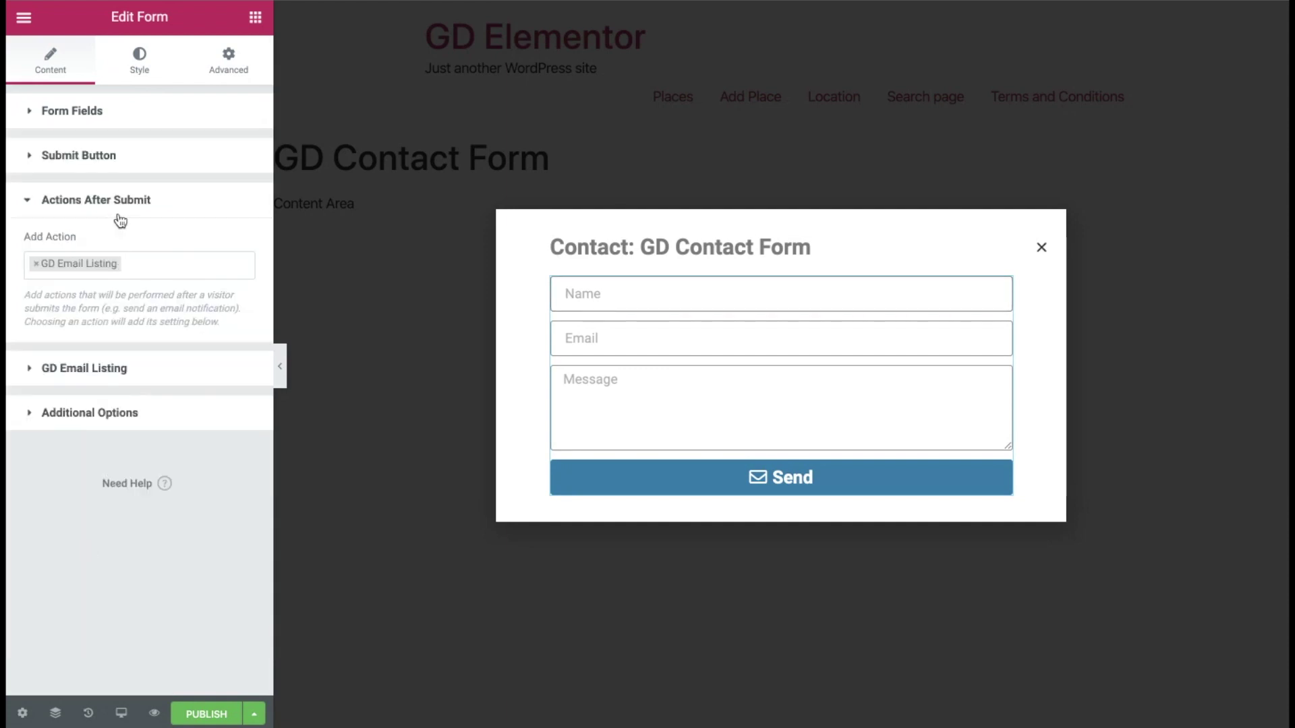
{"action": "left_click", "coordinate": [147, 258]}
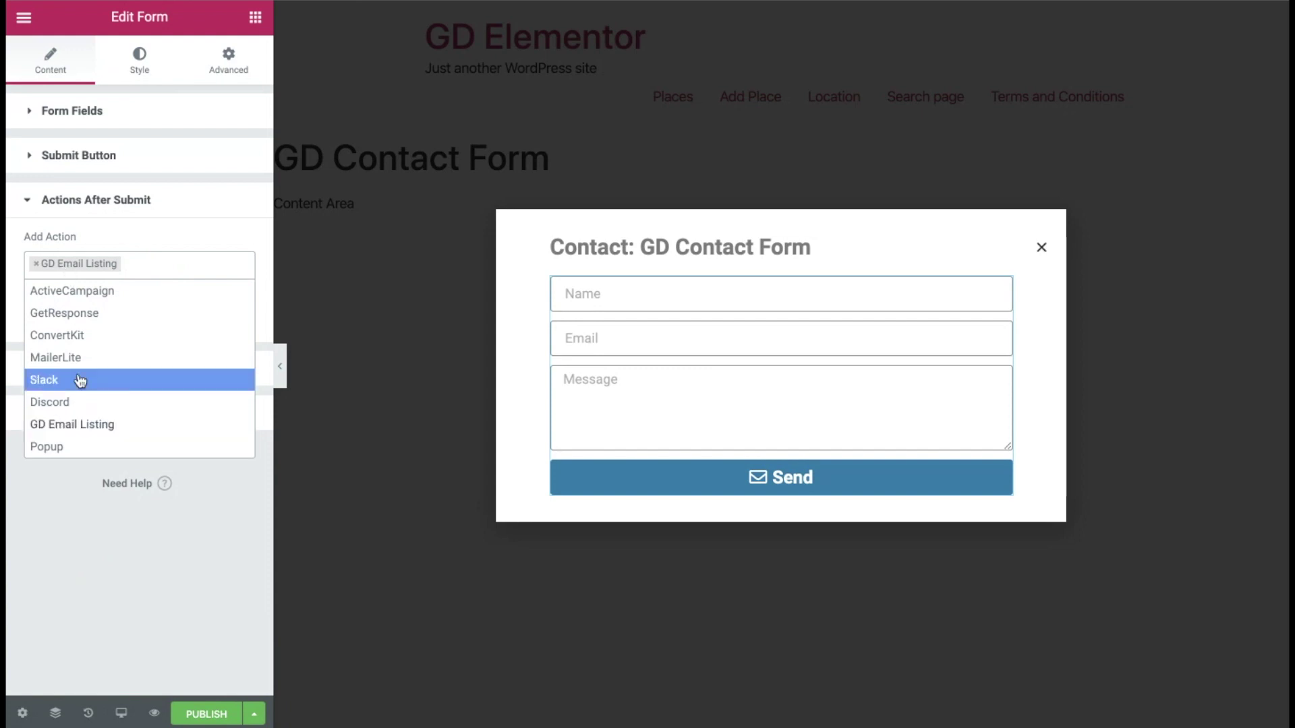
{"action": "scroll", "coordinate": [95, 378], "scroll_direction": "up", "scroll_amount": 3}
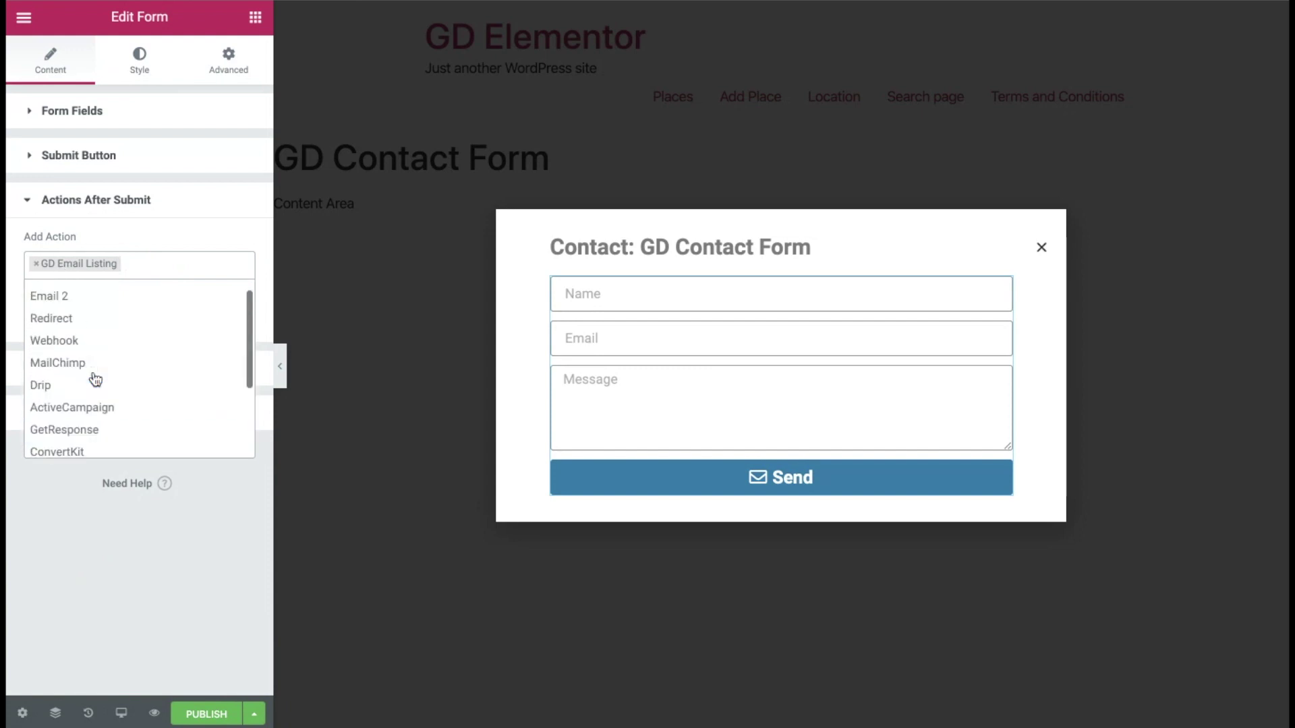
{"action": "left_click", "coordinate": [141, 200]}
Review the form's GD Email Listing settings, from the recipient note and subject to the meta data and send format.
{"action": "left_click", "coordinate": [80, 247]}
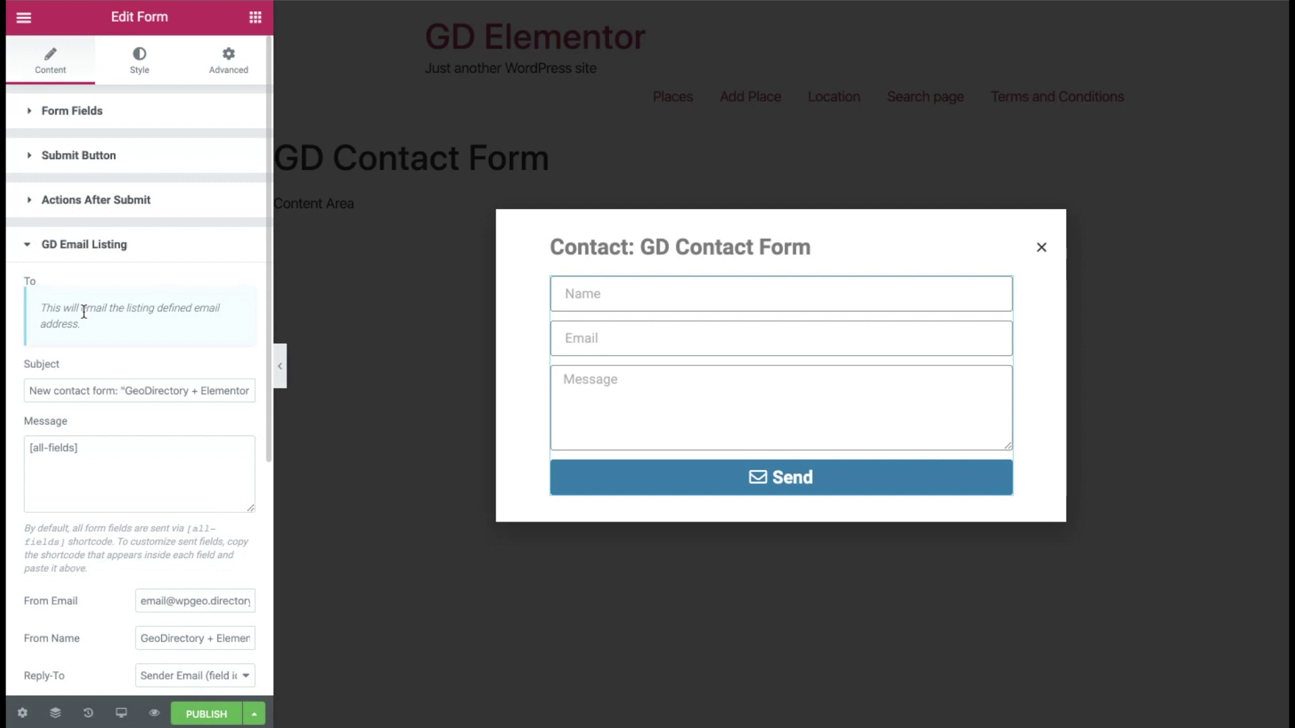
{"action": "left_click_drag", "start_coordinate": [41, 307], "coordinate": [87, 319]}
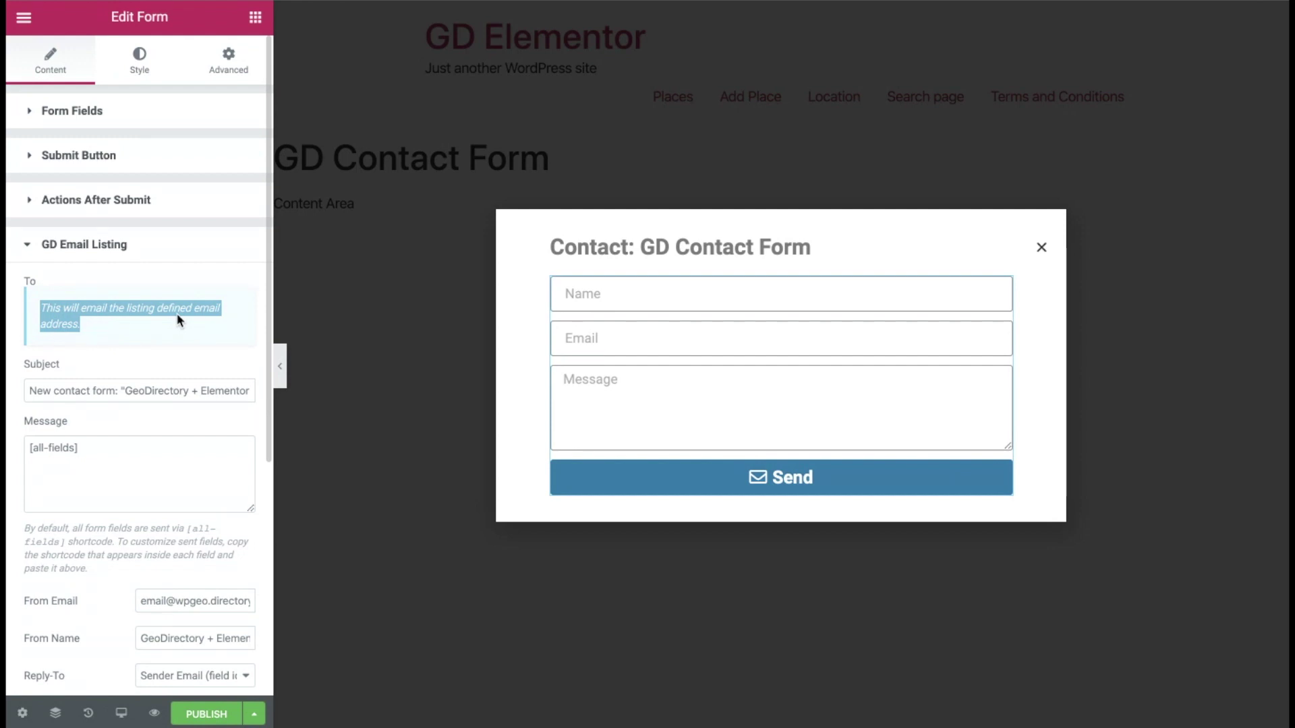
{"action": "scroll", "coordinate": [179, 320], "scroll_direction": "down", "scroll_amount": 1}
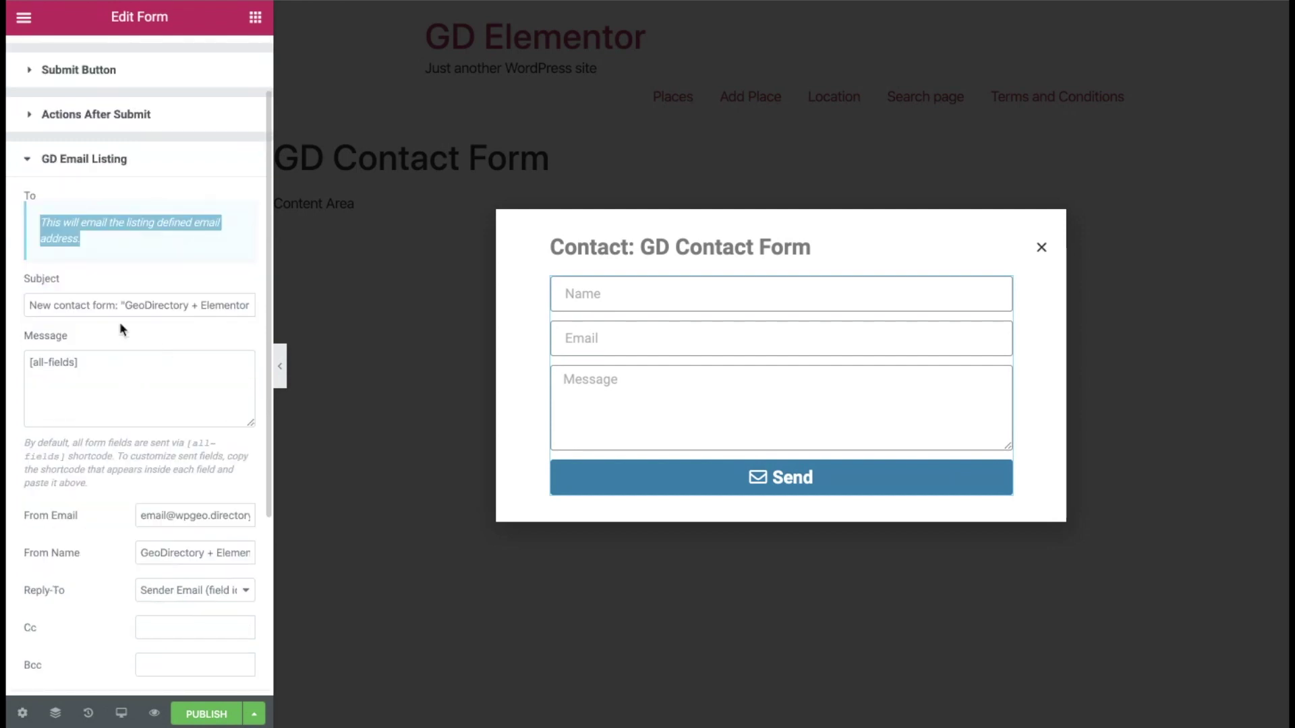
{"action": "scroll", "coordinate": [122, 513], "scroll_direction": "down", "scroll_amount": 2}
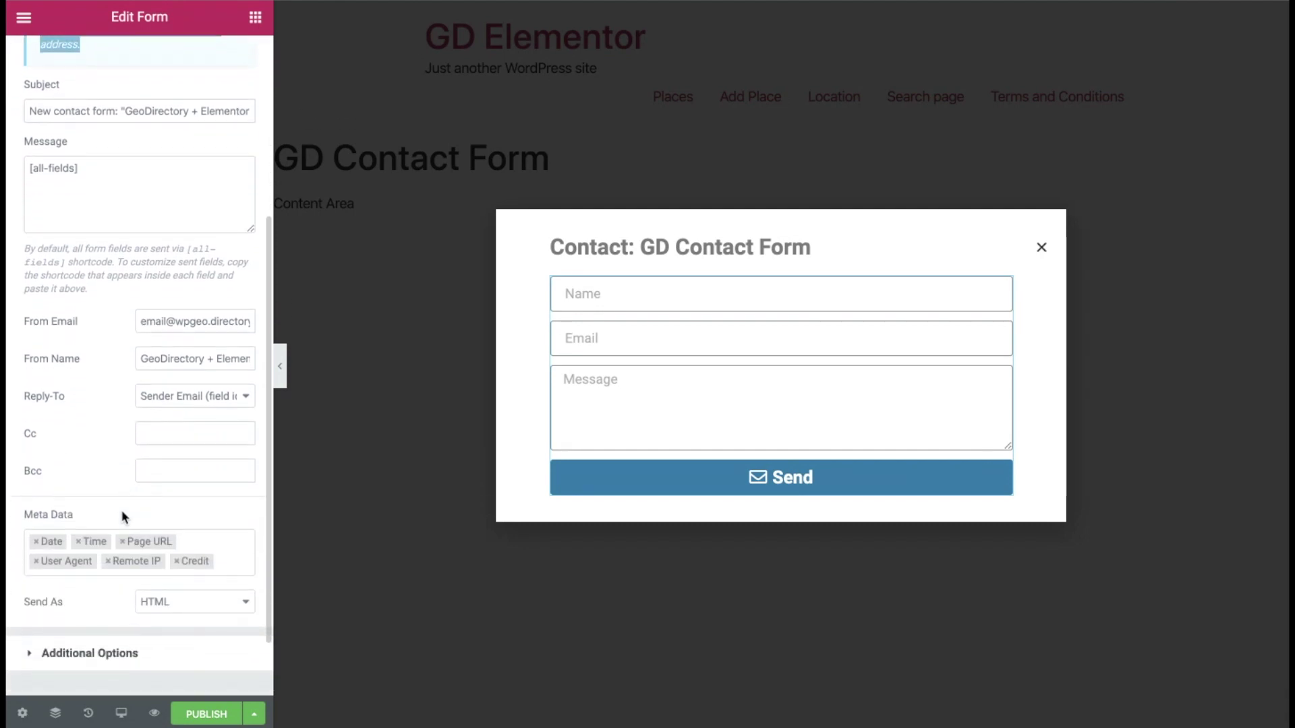
{"action": "scroll", "coordinate": [123, 518], "scroll_direction": "down", "scroll_amount": 1}
{"action": "scroll", "coordinate": [123, 518], "scroll_direction": "up", "scroll_amount": 2}
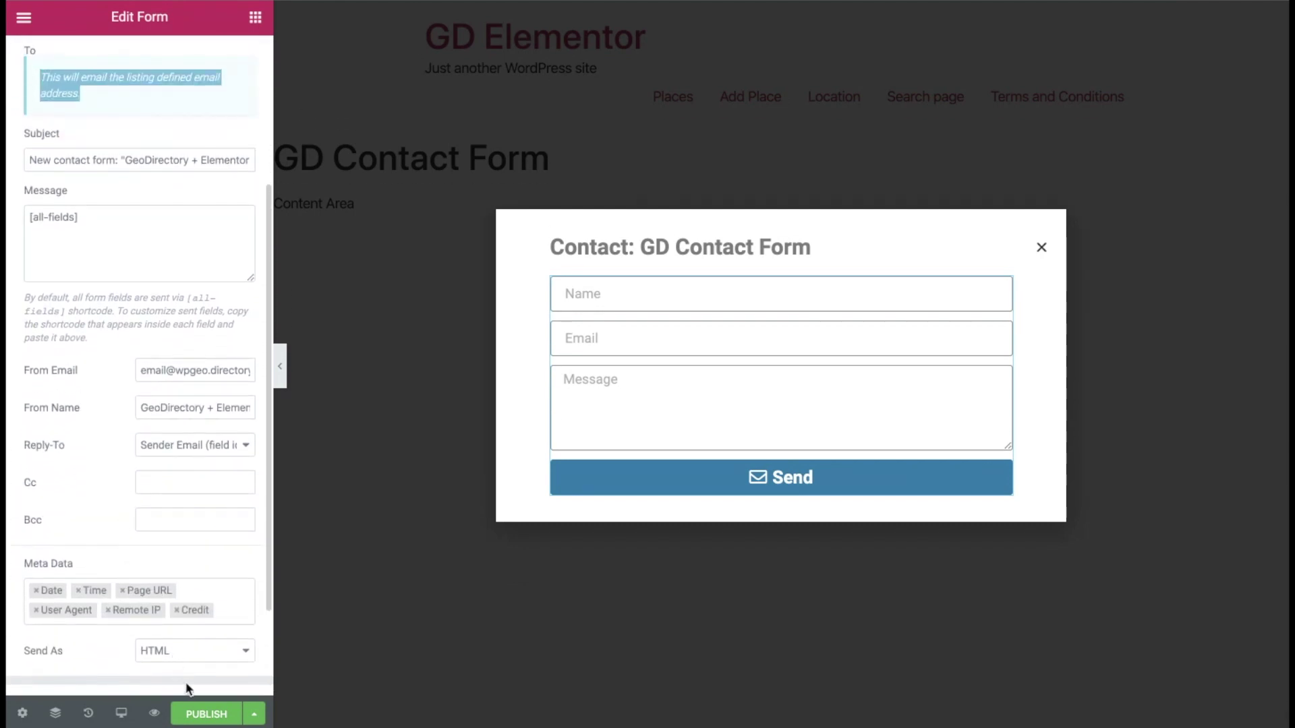
Publish the popup without adding any display conditions and exit the editor to its template page.
{"action": "left_click", "coordinate": [196, 714]}
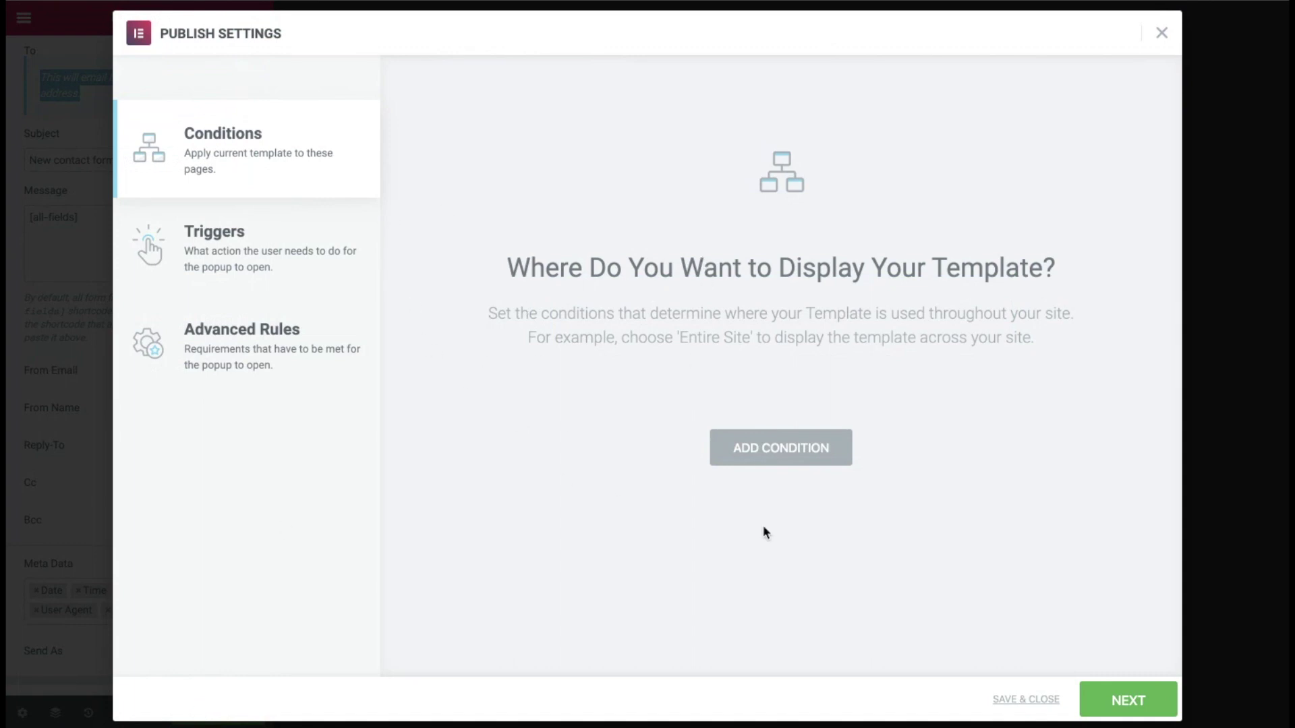
{"action": "left_click", "coordinate": [1040, 704]}
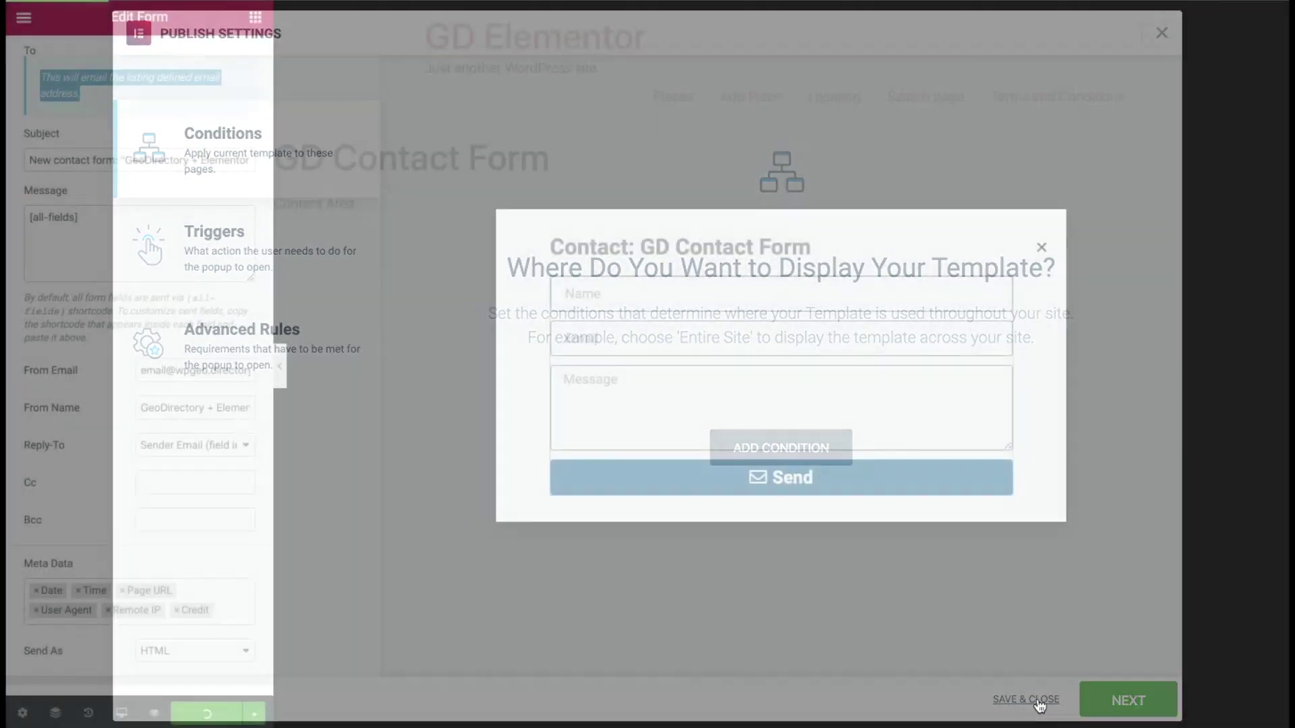
{"action": "left_click", "coordinate": [121, 521]}
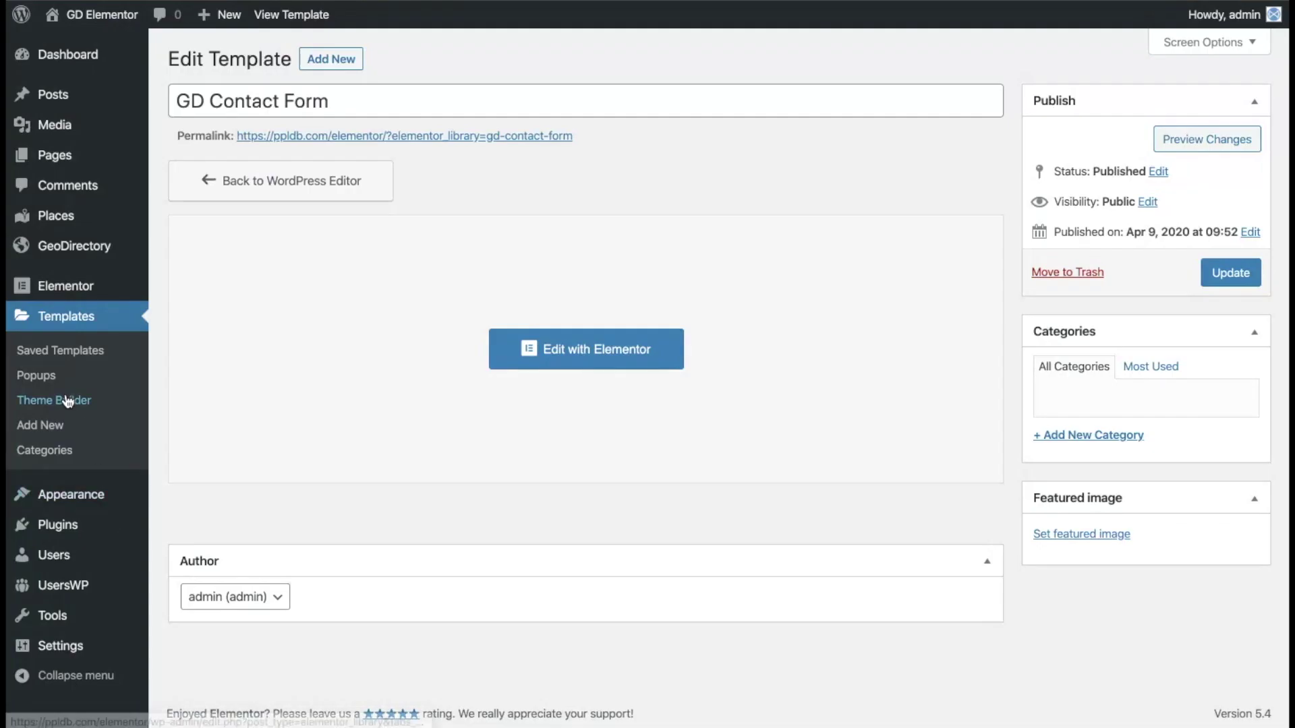
Open the GD Single template named Places from the Theme Builder for editing with Elementor.
{"action": "left_click", "coordinate": [68, 402]}
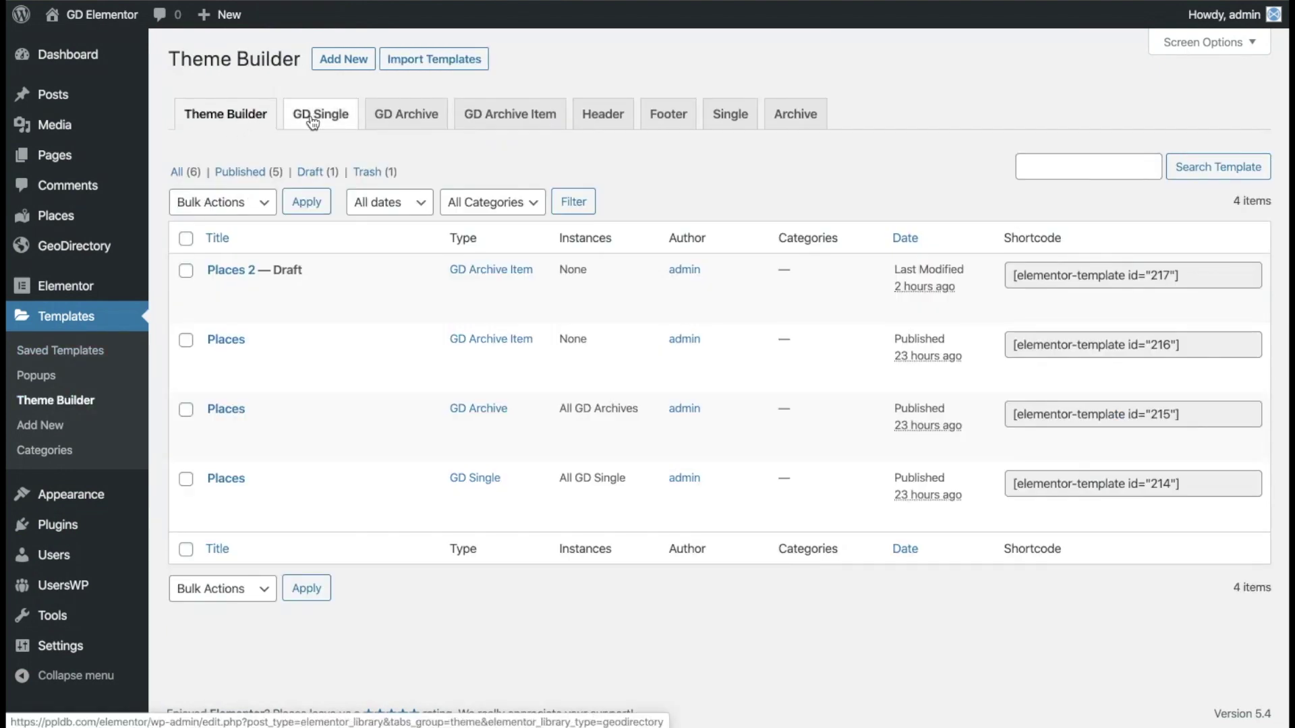
{"action": "left_click", "coordinate": [313, 116]}
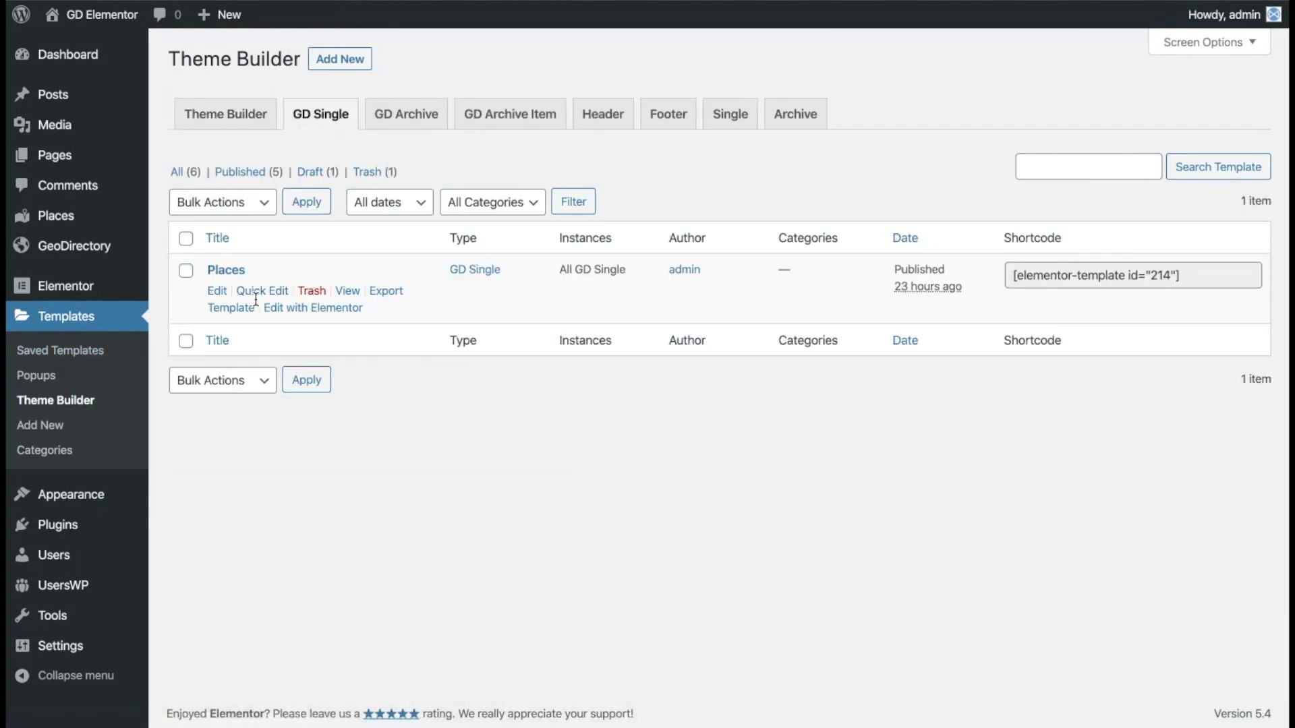
{"action": "left_click", "coordinate": [307, 310]}
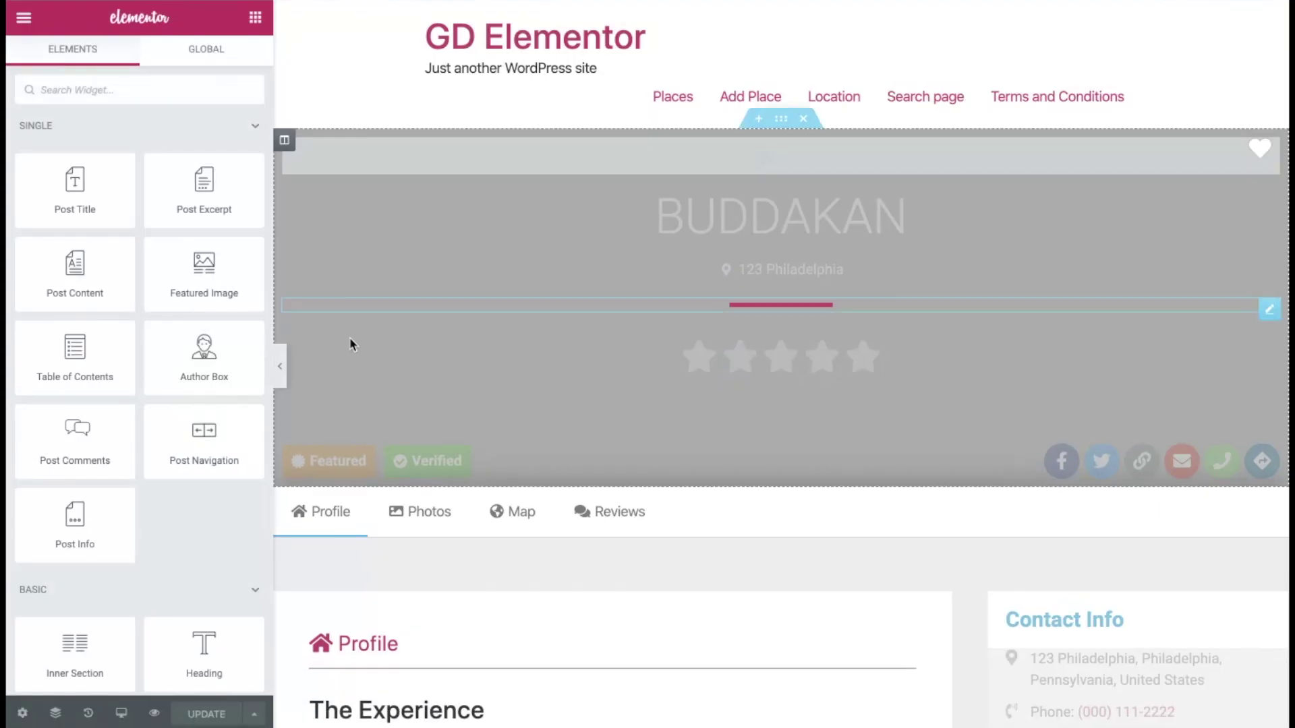
Inspect the content settings of the Verified button in the listing header.
{"action": "scroll", "coordinate": [449, 357], "scroll_direction": "down", "scroll_amount": 1}
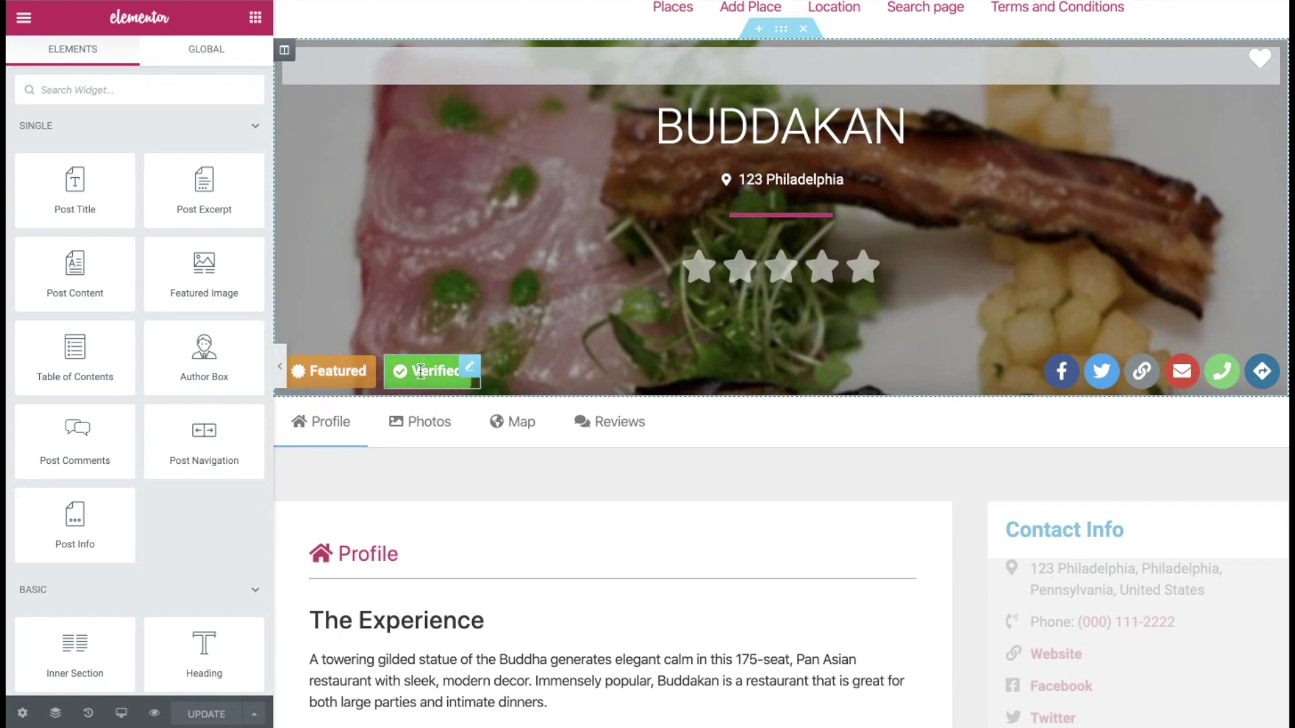
{"action": "left_click", "coordinate": [420, 371]}
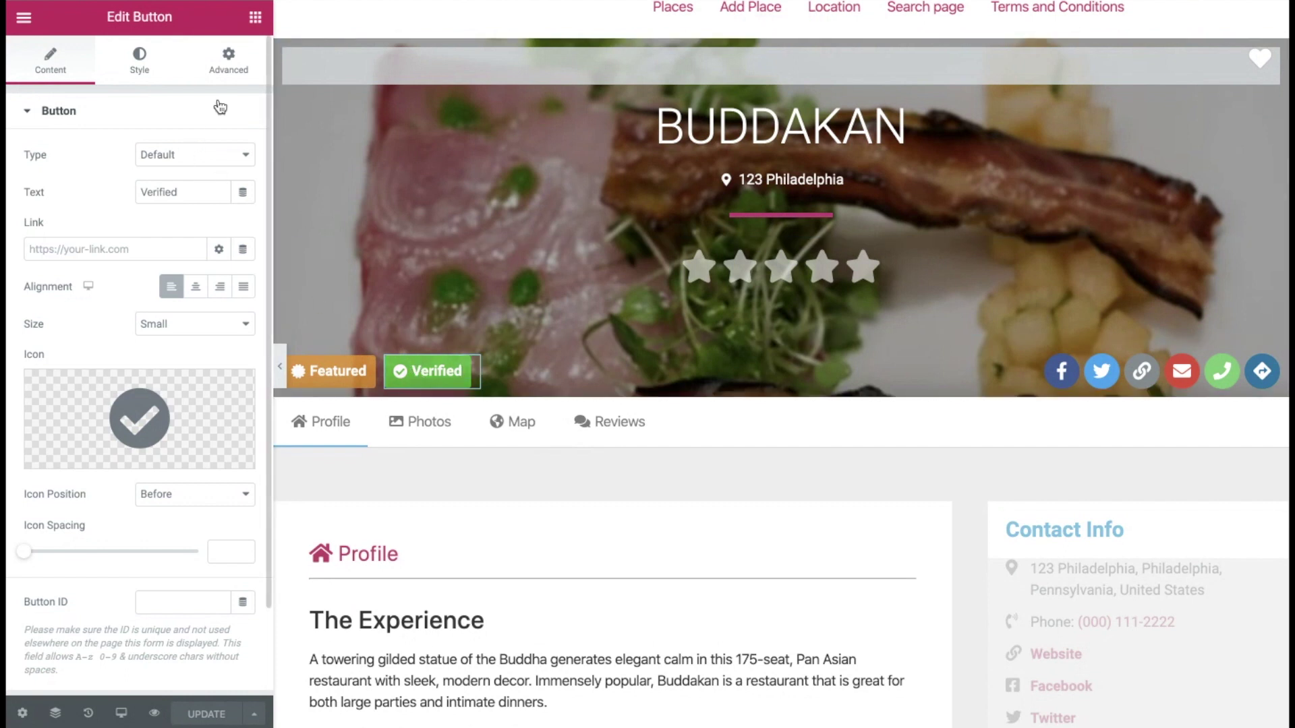
{"action": "left_click", "coordinate": [255, 19]}
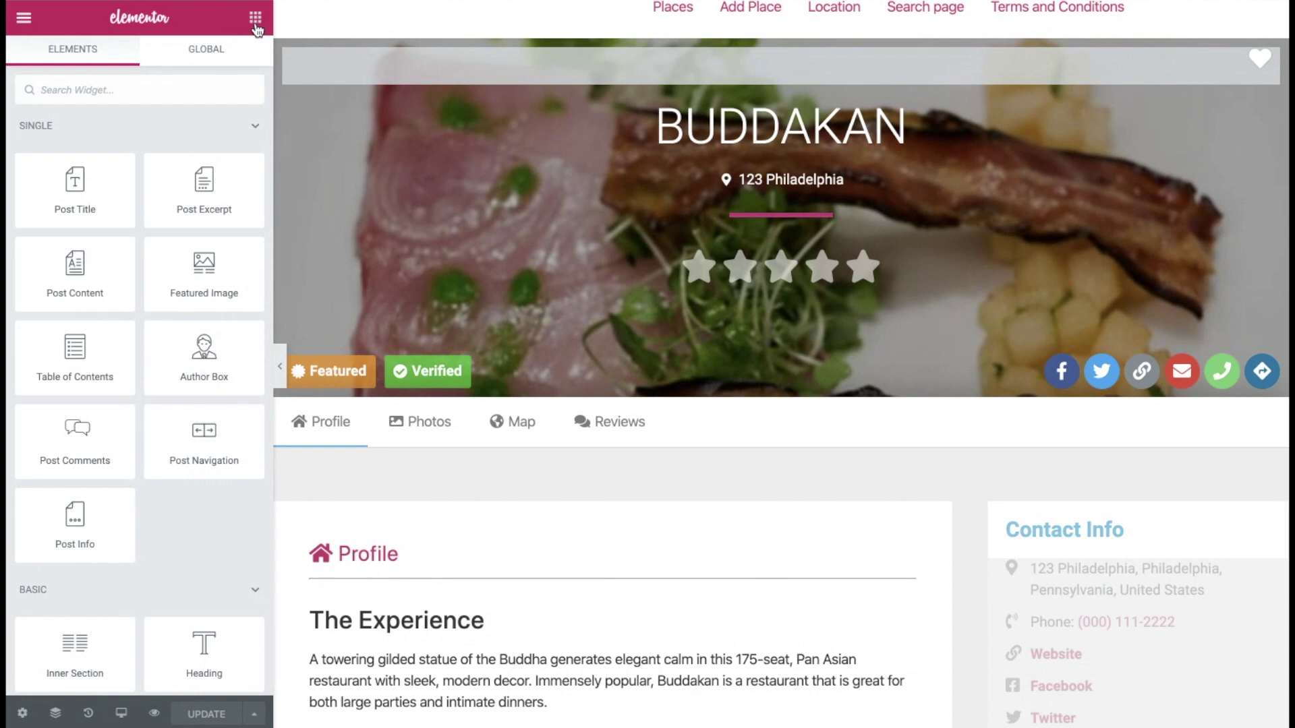
Find the Button widget and add one to the listing header just after the Verified badge.
{"action": "left_click", "coordinate": [135, 94]}
{"action": "type", "text": "butt"}
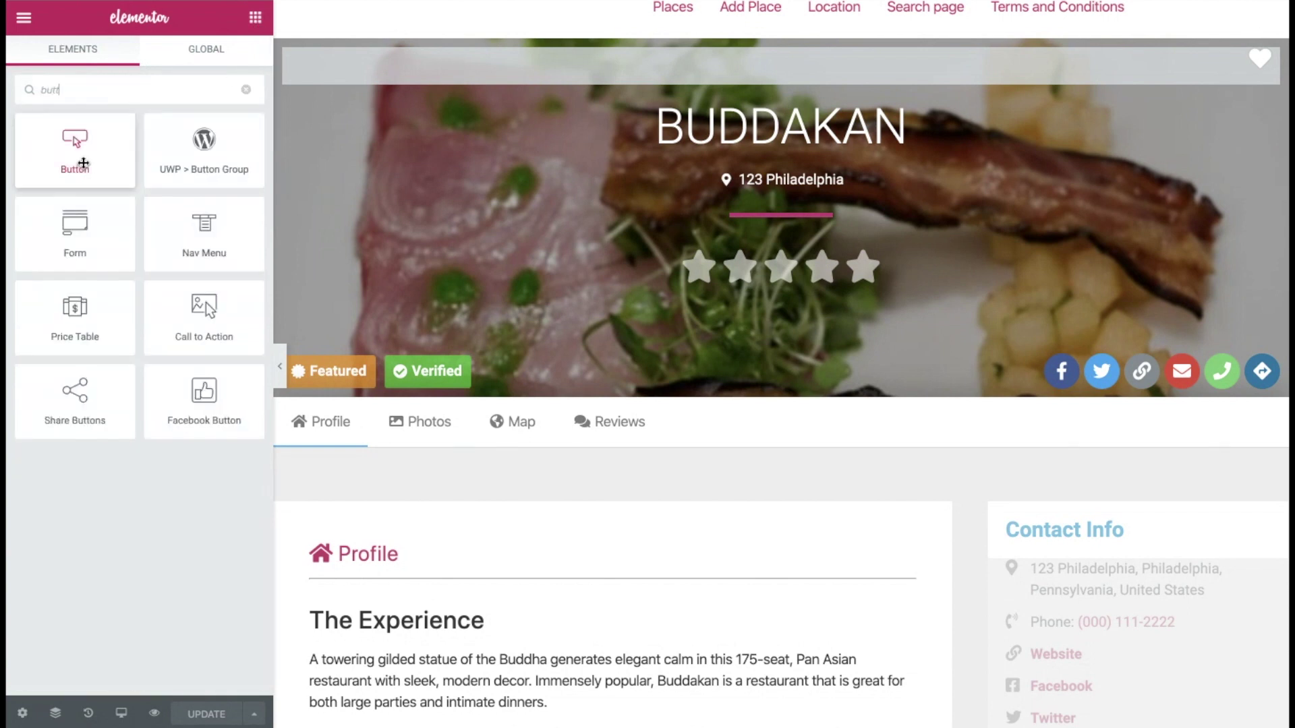
{"action": "left_click_drag", "start_coordinate": [83, 162], "coordinate": [458, 400]}
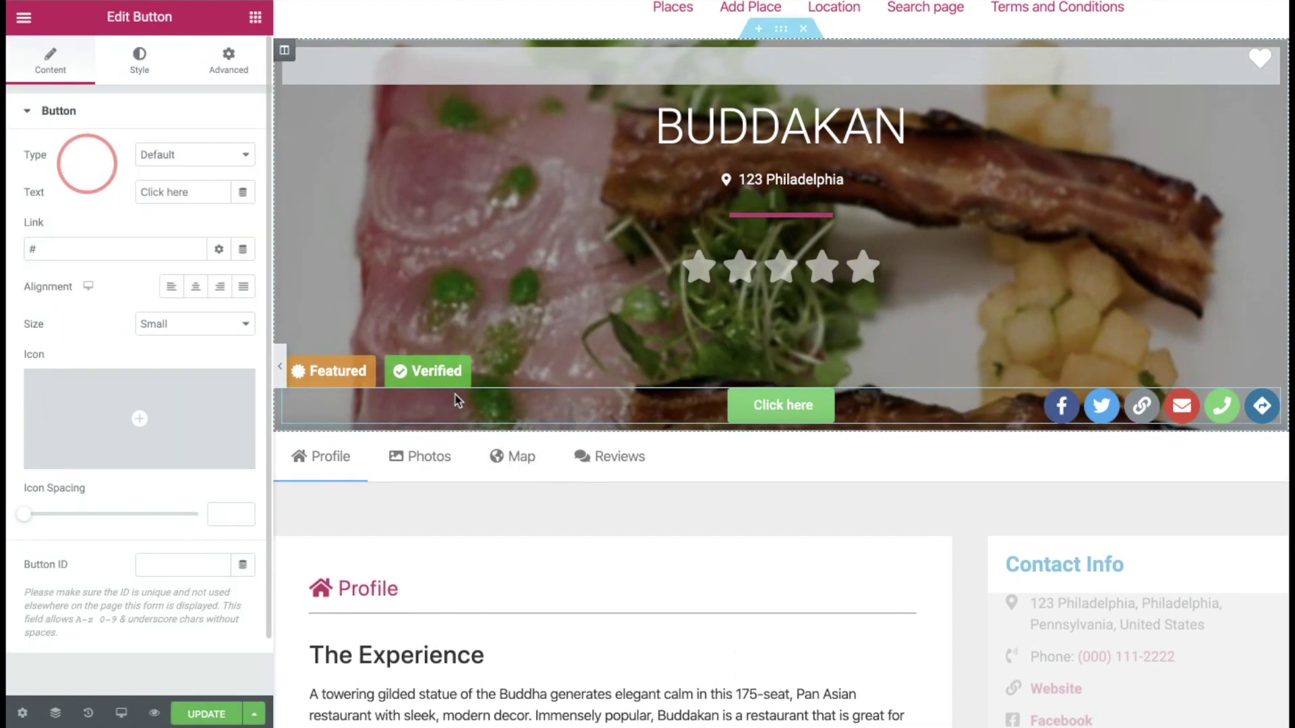
Set the new button's positioning width to Inline (auto).
{"action": "left_click", "coordinate": [238, 91]}
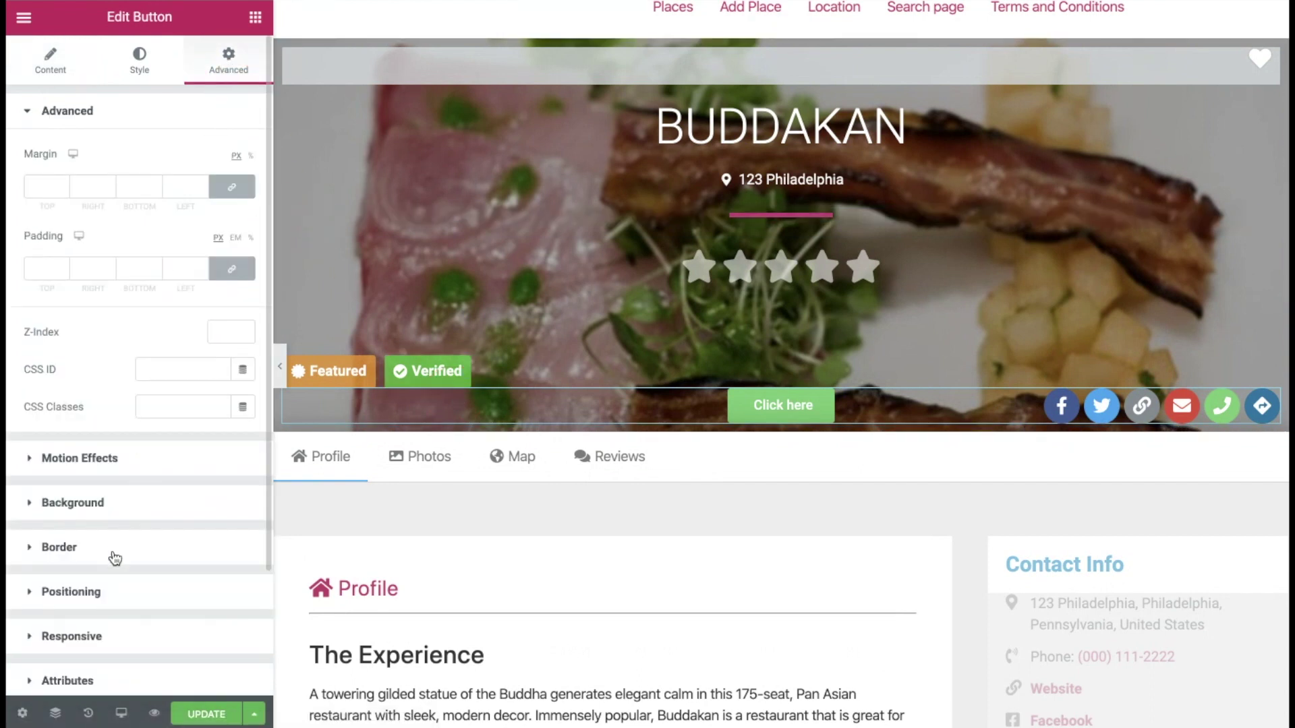
{"action": "left_click", "coordinate": [111, 591]}
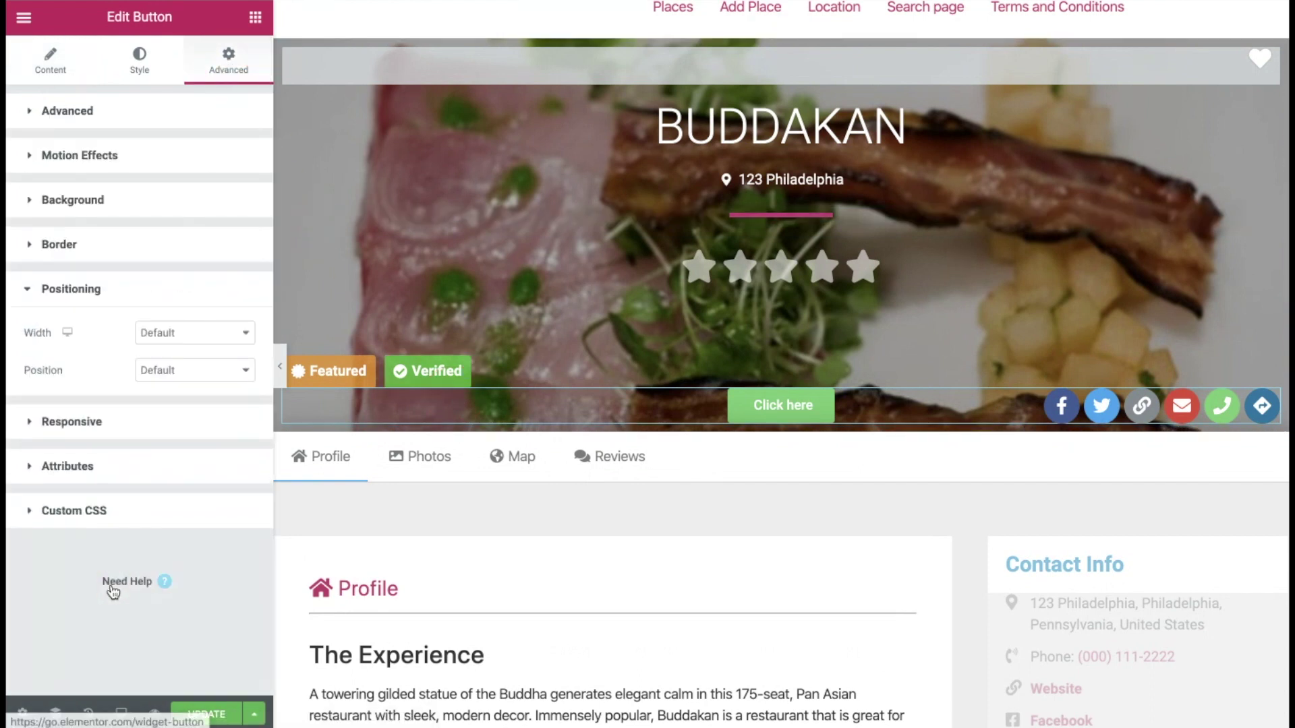
{"action": "left_click", "coordinate": [199, 341]}
{"action": "left_click", "coordinate": [197, 359]}
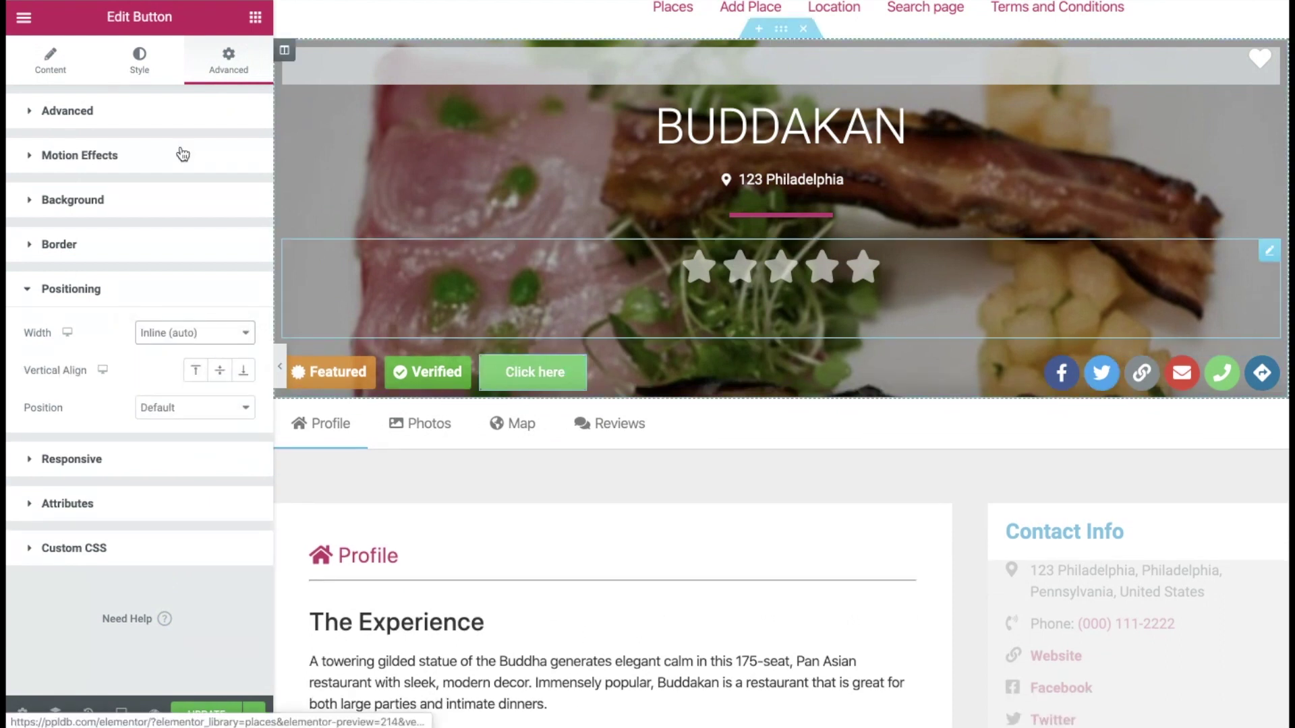
Change the new header button's text to "Contact Form".
{"action": "left_click", "coordinate": [53, 62]}
{"action": "left_click", "coordinate": [201, 190]}
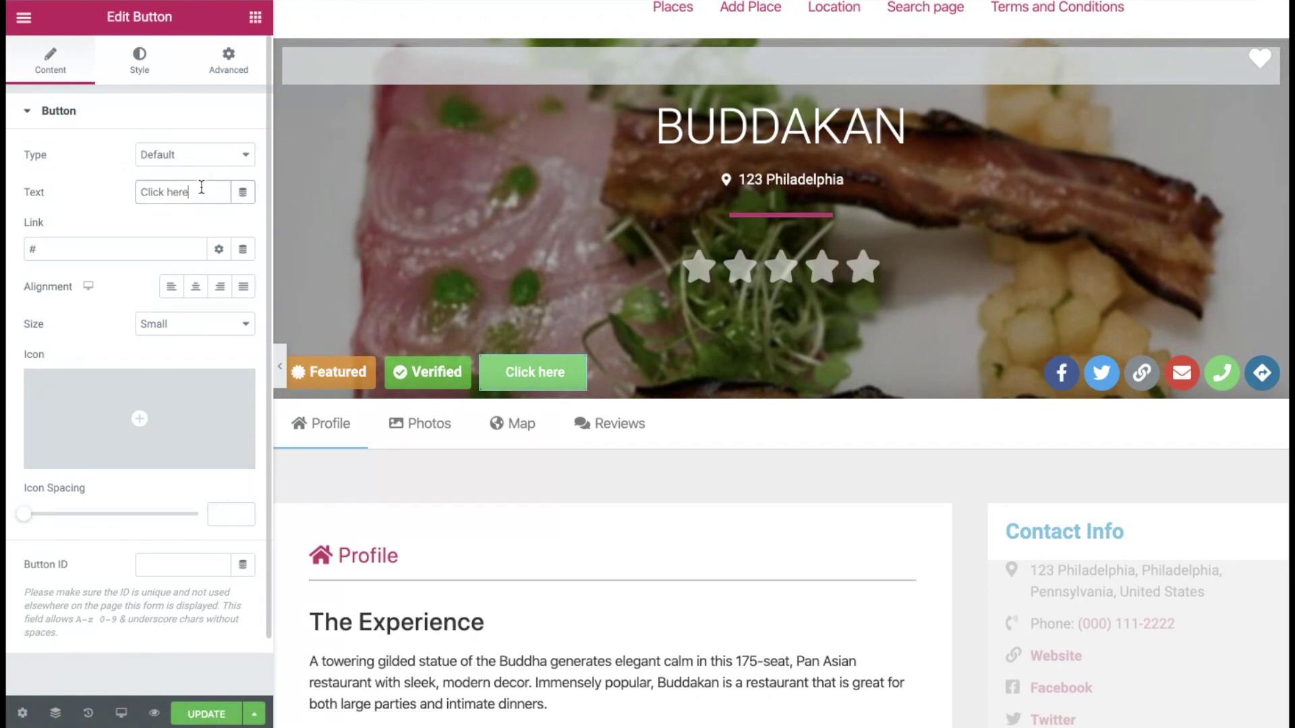
{"action": "key", "text": "BackSpace"}
{"action": "key", "text": "BackSpace"}
{"action": "key", "text": "BackSpace"}
{"action": "key", "text": "BackSpace"}
{"action": "key", "text": "BackSpace"}
{"action": "key", "text": "BackSpace"}
{"action": "key", "text": "BackSpace"}
{"action": "key", "text": "BackSpace"}
{"action": "key", "text": "BackSpace"}
{"action": "type", "text": "ontact Form"}
Find the solid Envelope icon in the icon library with "env" and insert it into the Contact Form button.
{"action": "left_click", "coordinate": [63, 454]}
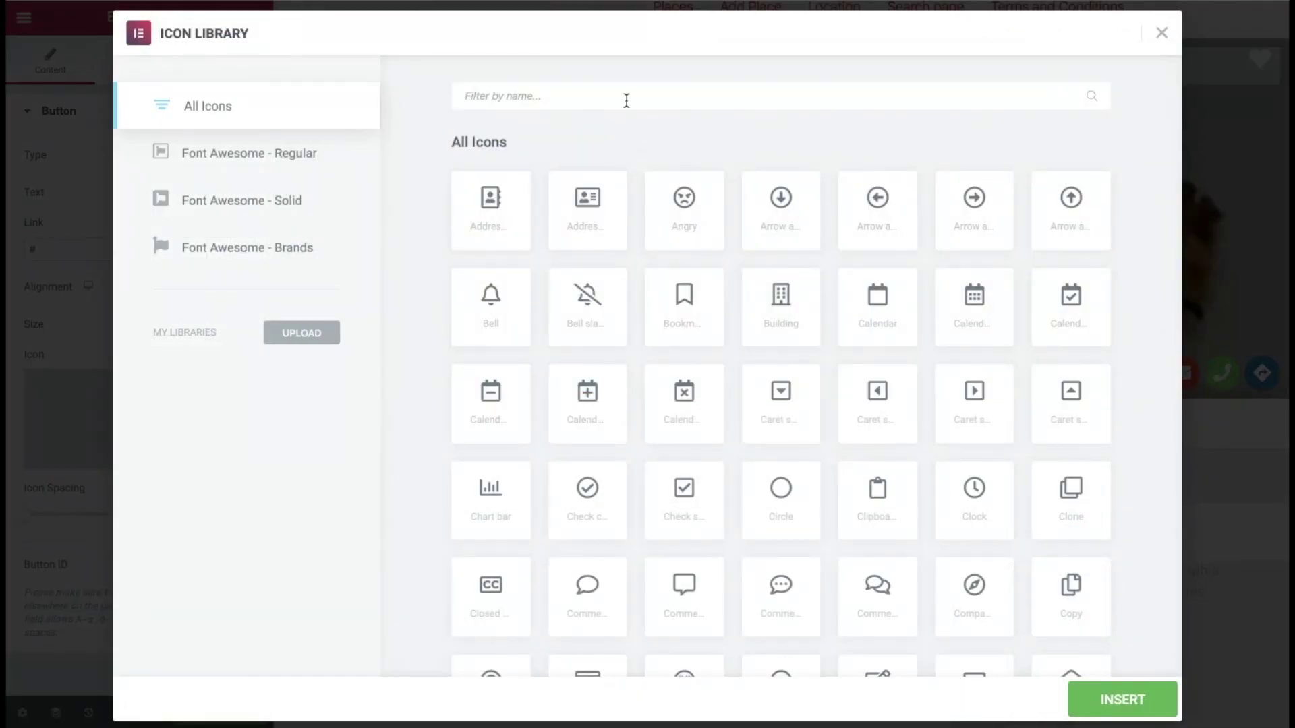
{"action": "type", "text": "en"}
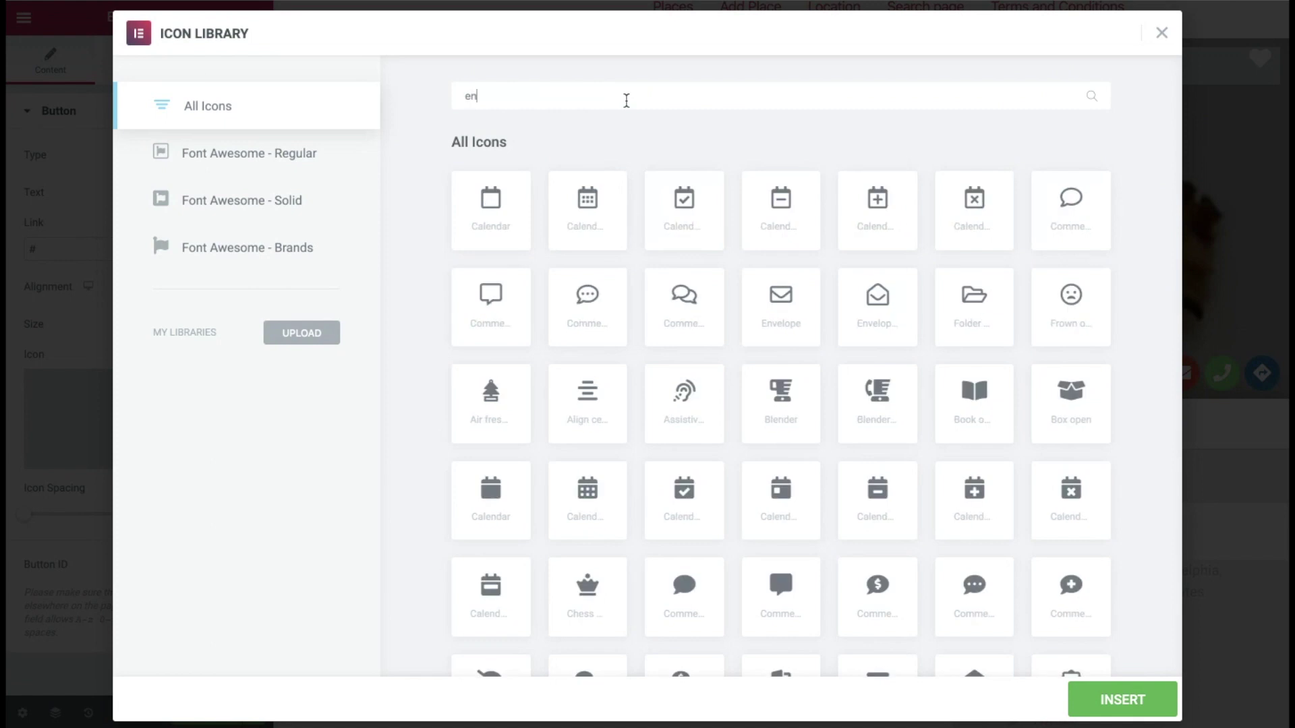
{"action": "type", "text": "v"}
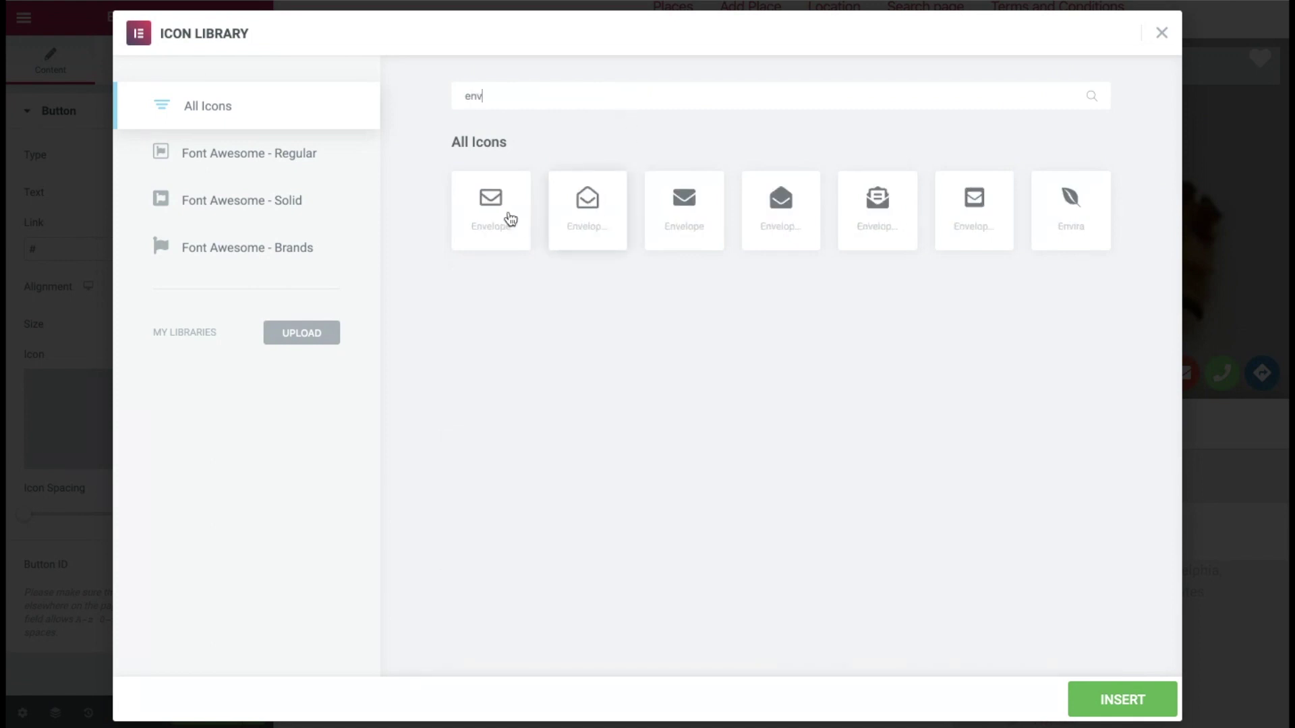
{"action": "left_click", "coordinate": [679, 209]}
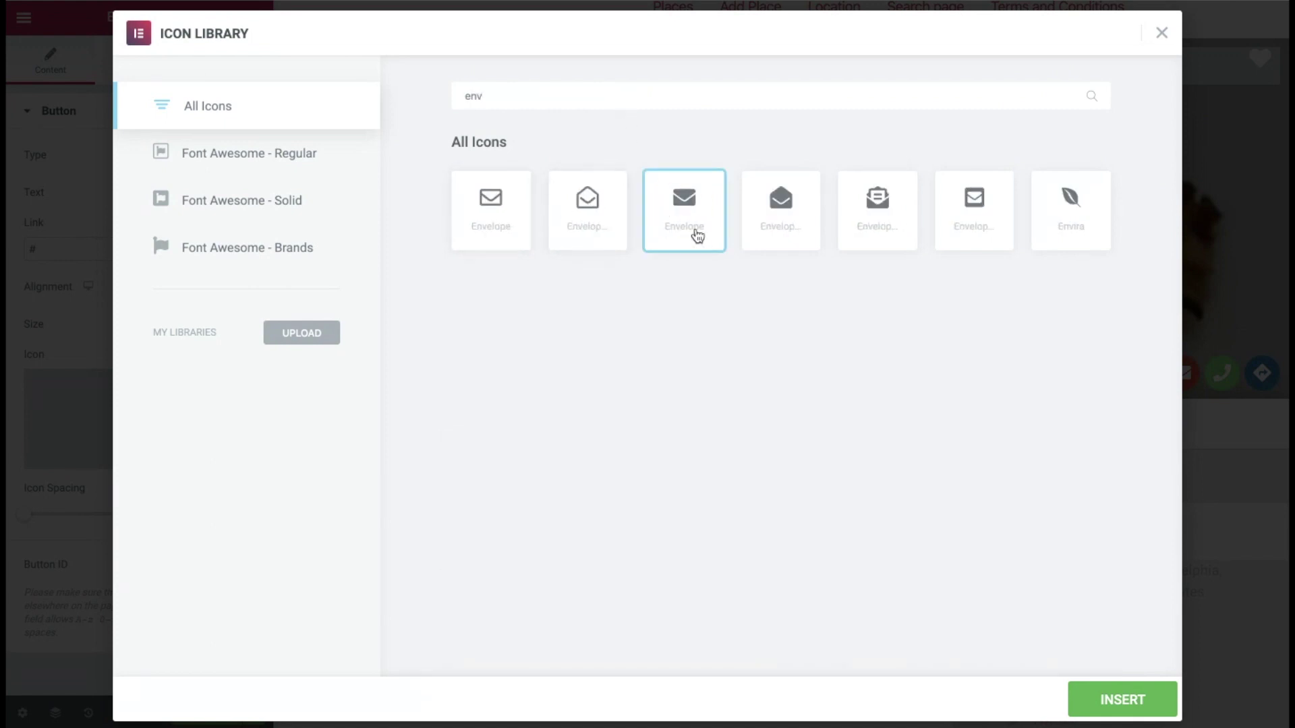
{"action": "left_click", "coordinate": [1085, 693]}
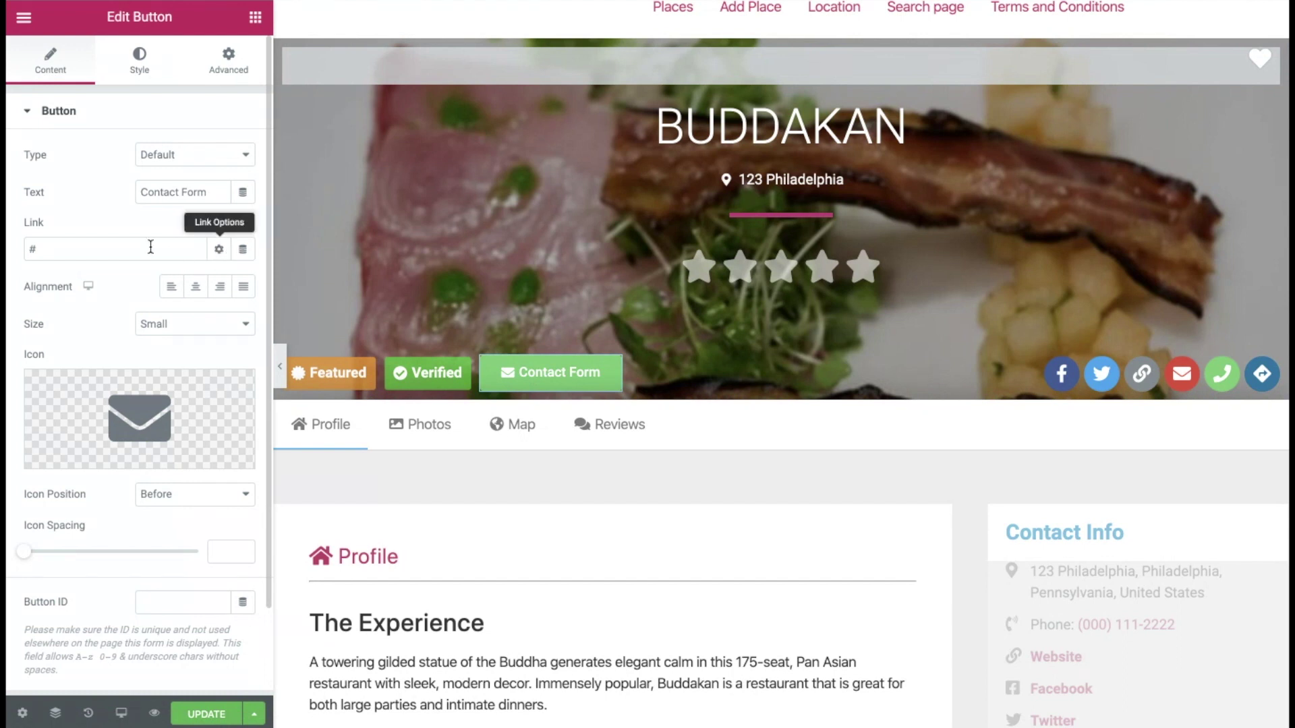
Link the Contact Form button to a Popup action that opens the GD Contact Form template, and update the template.
{"action": "left_click", "coordinate": [240, 250]}
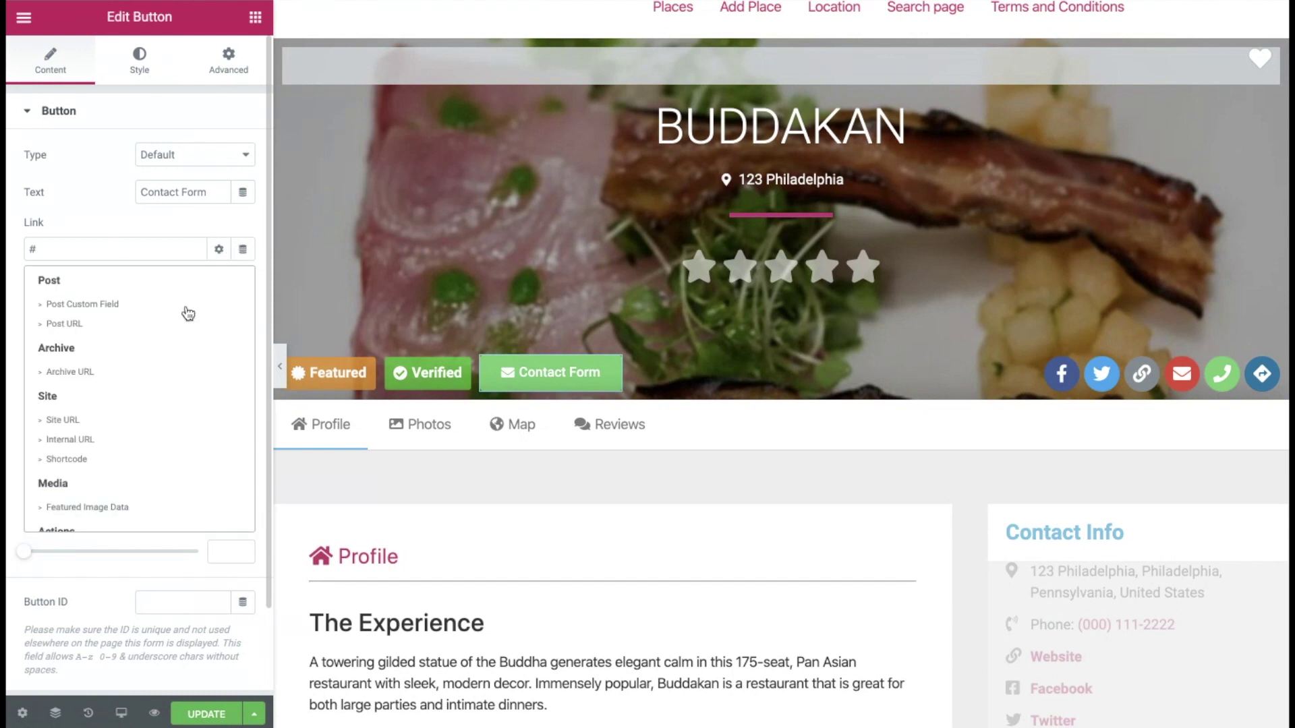
{"action": "scroll", "coordinate": [116, 413], "scroll_direction": "down", "scroll_amount": 2}
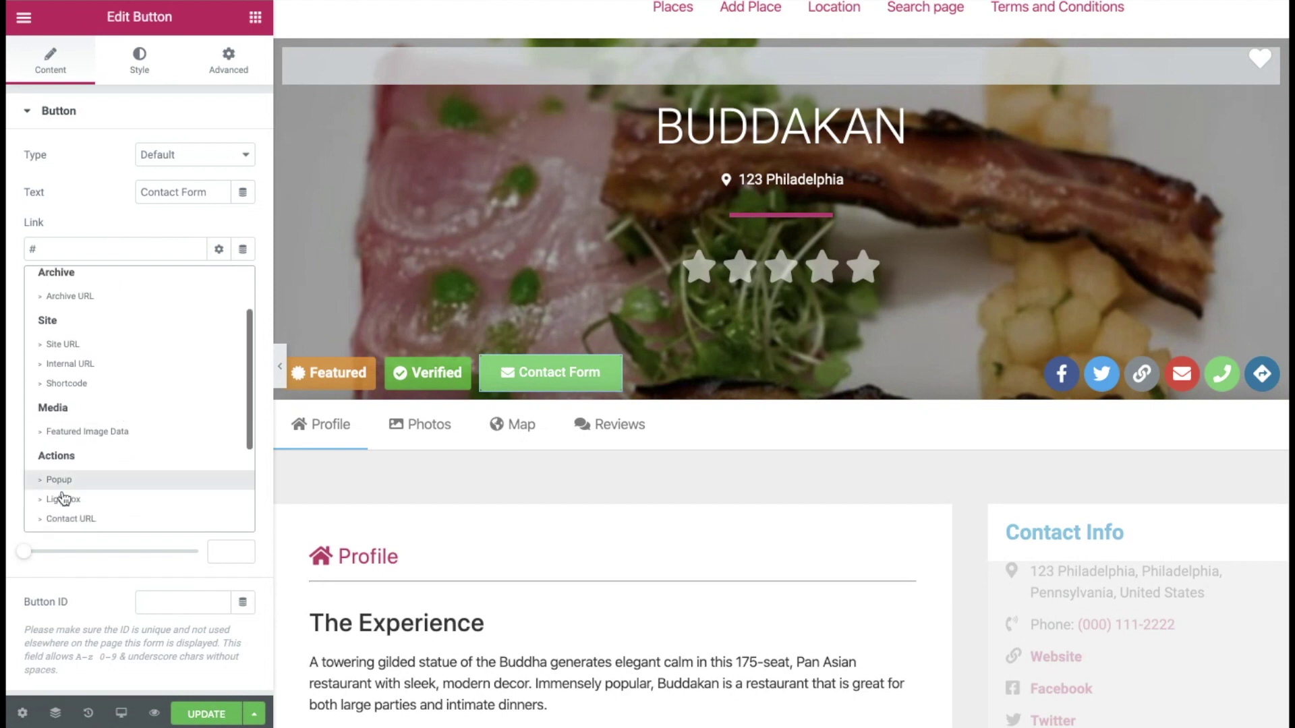
{"action": "left_click", "coordinate": [59, 481]}
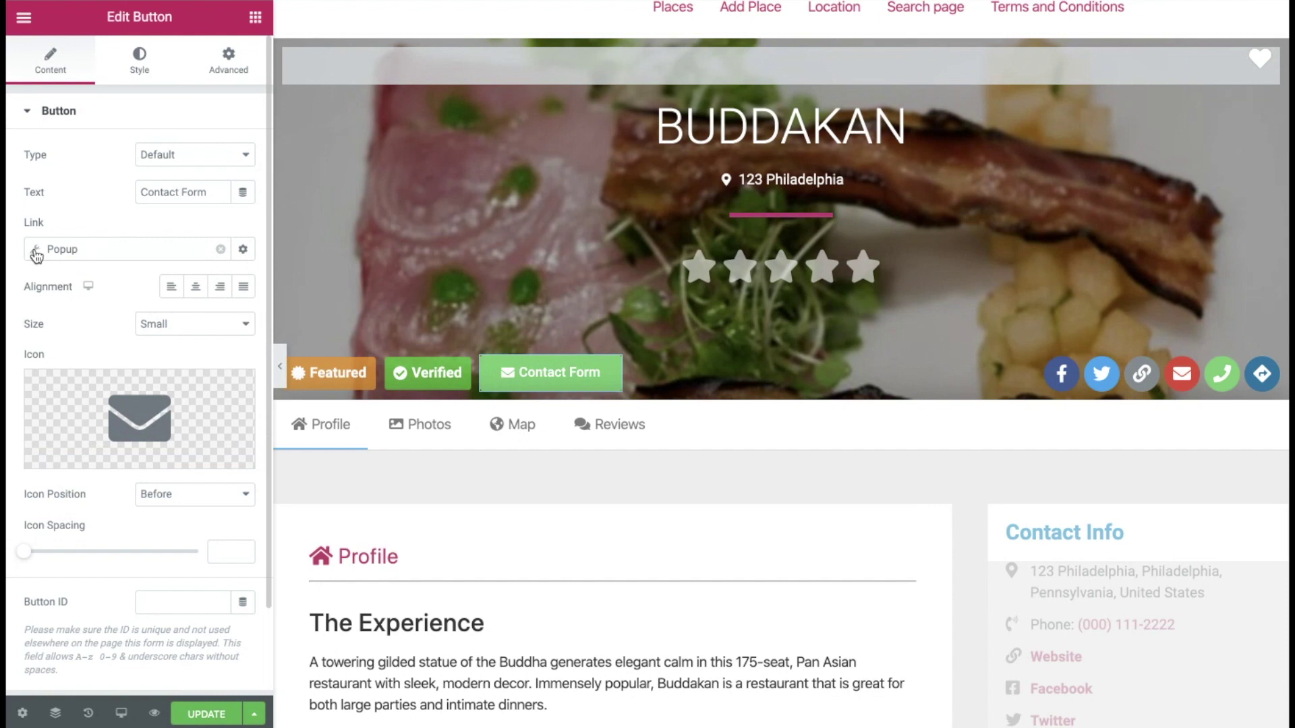
{"action": "left_click", "coordinate": [67, 249]}
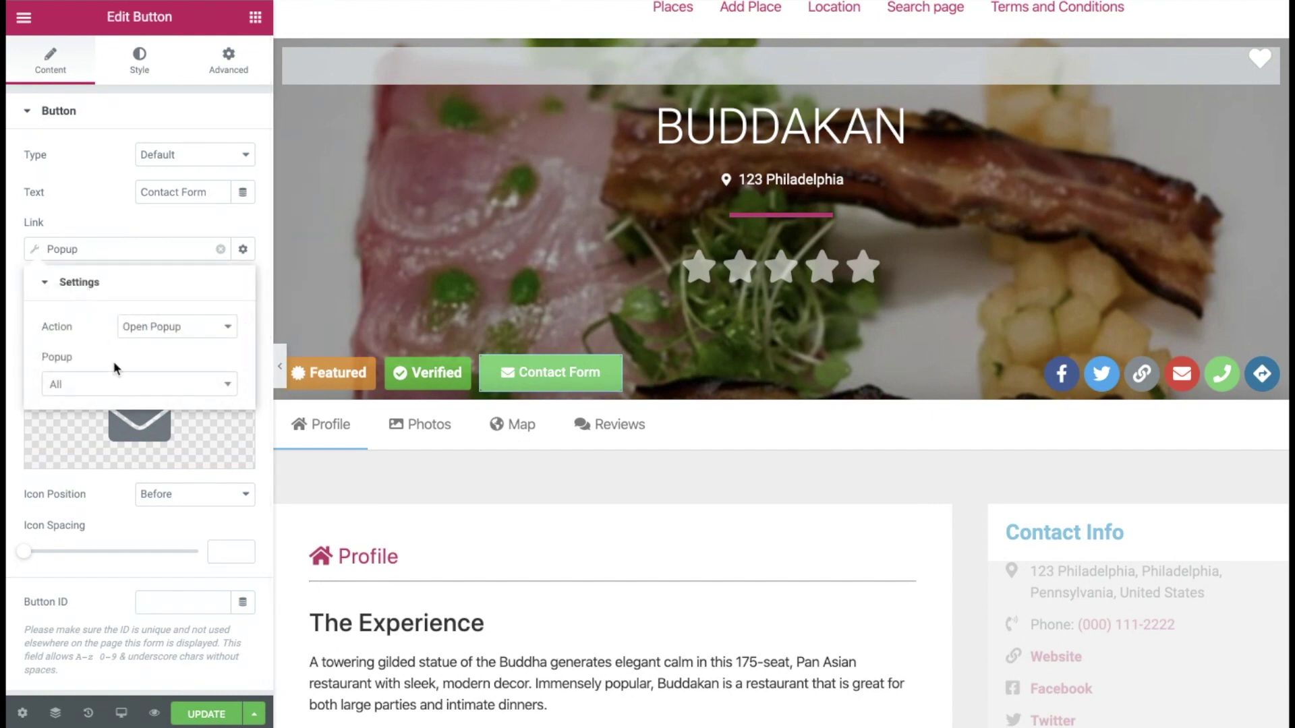
{"action": "left_click", "coordinate": [97, 385]}
{"action": "type", "text": "GD"}
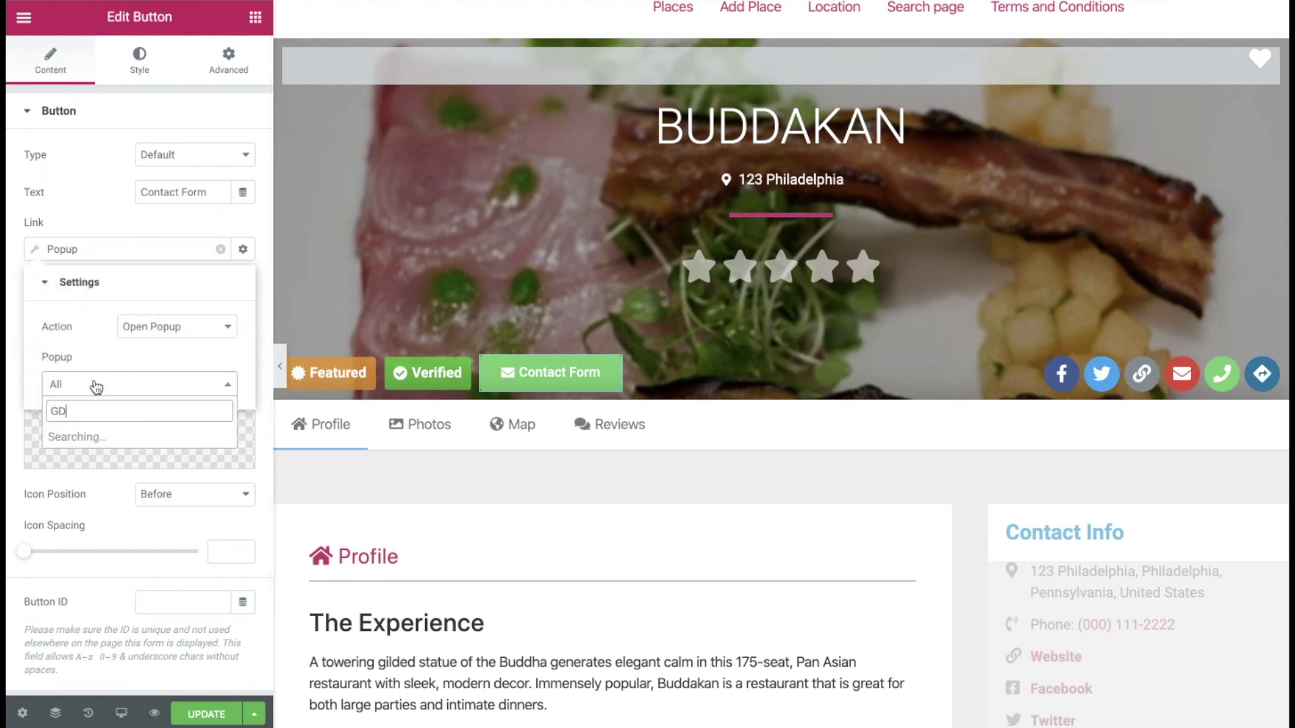
{"action": "left_click", "coordinate": [93, 436]}
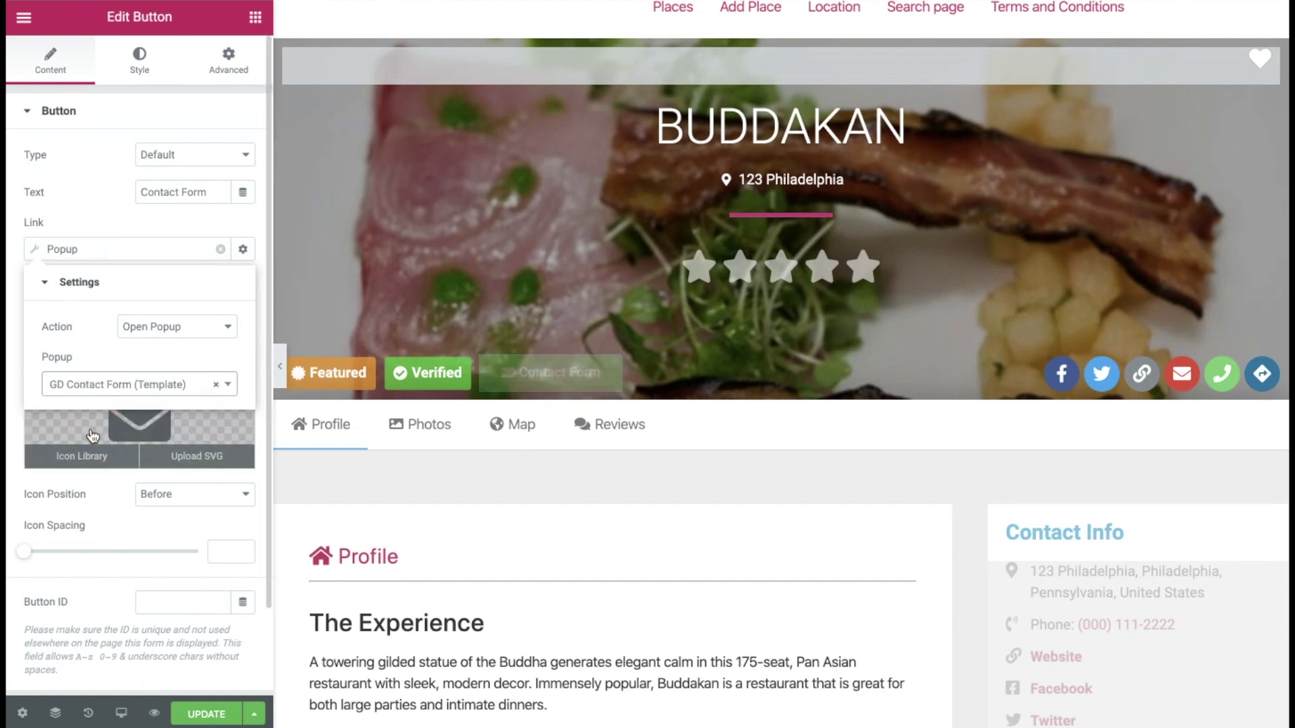
{"action": "left_click", "coordinate": [207, 715]}
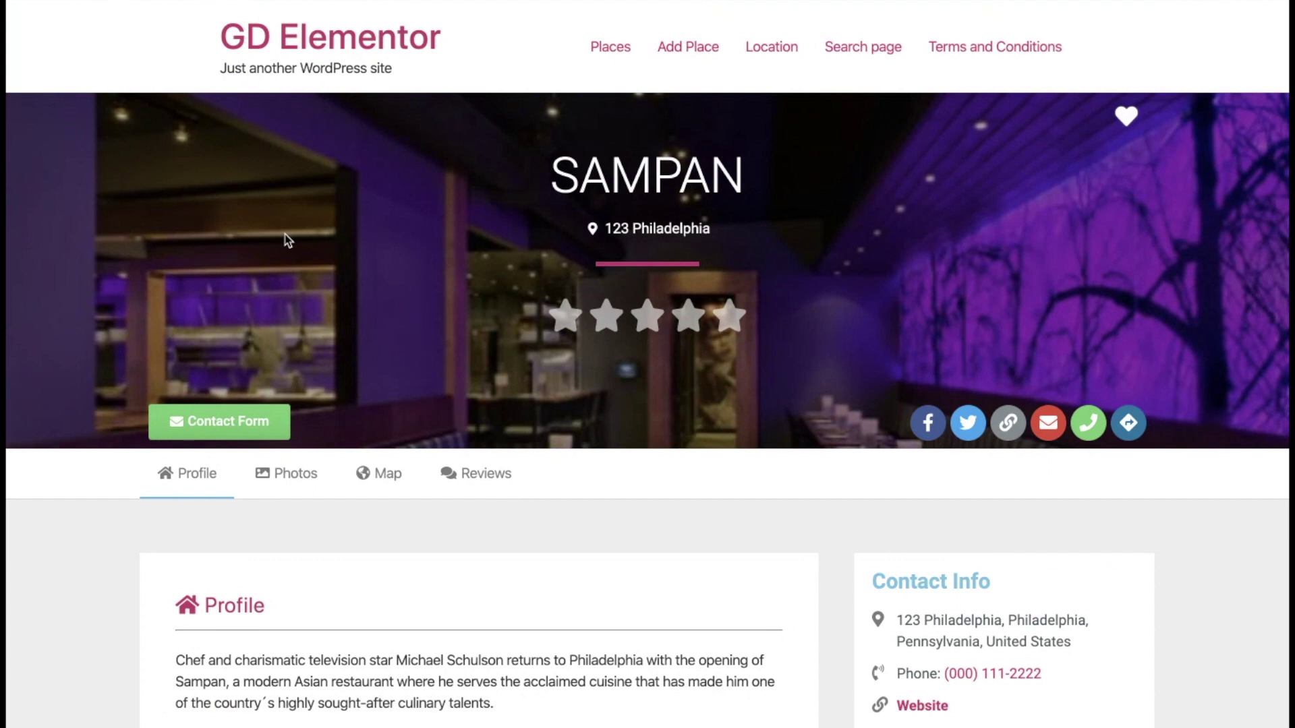
Test the Contact Form button on the Sampan listing page, checking the popup's name, email and message fields, and close the popup.
{"action": "left_click", "coordinate": [202, 414]}
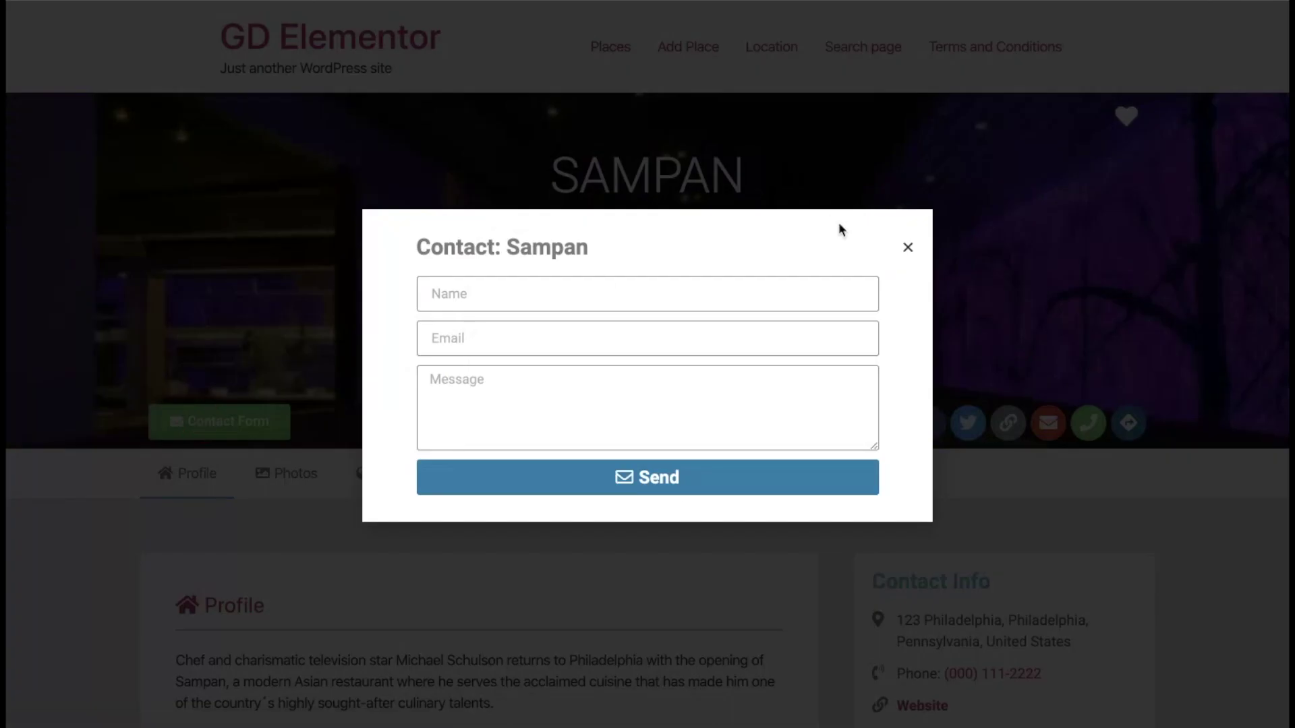
{"action": "left_click", "coordinate": [636, 298]}
{"action": "left_click", "coordinate": [635, 338]}
{"action": "left_click", "coordinate": [640, 381]}
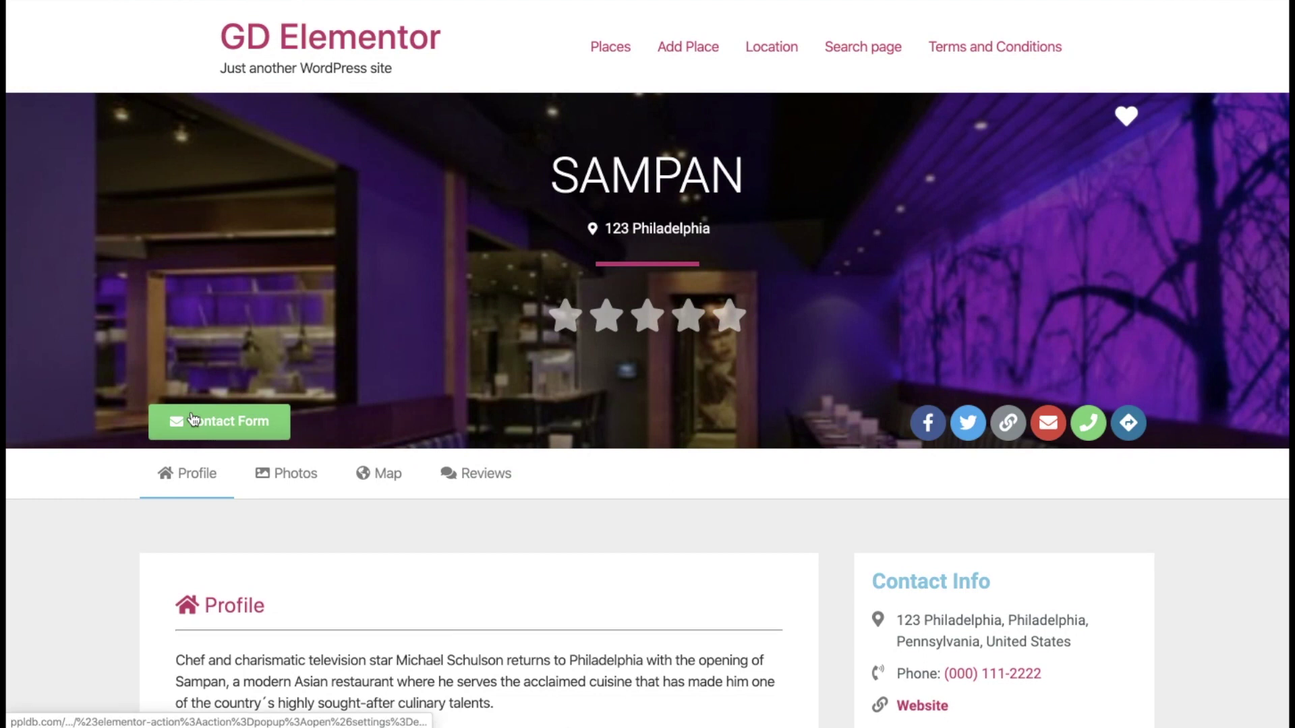
{"action": "scroll", "coordinate": [585, 451], "scroll_direction": "down", "scroll_amount": 4}
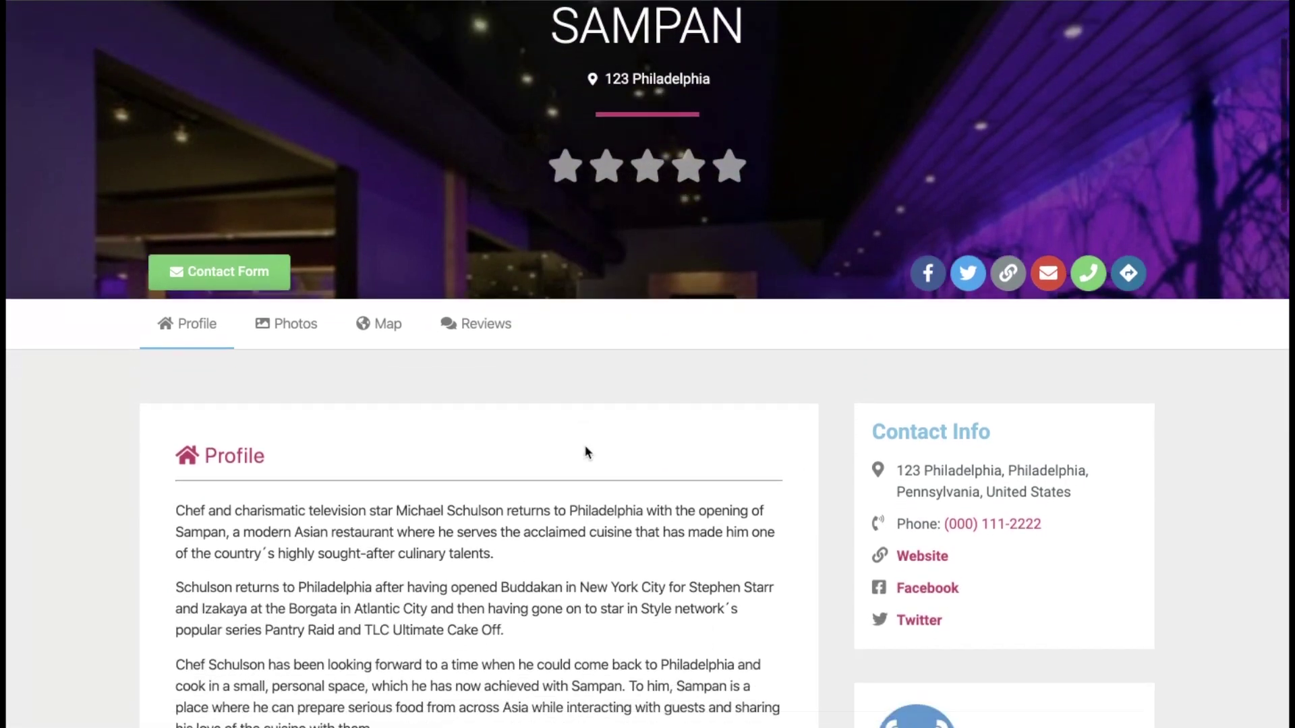
{"action": "scroll", "coordinate": [586, 450], "scroll_direction": "up", "scroll_amount": 4}
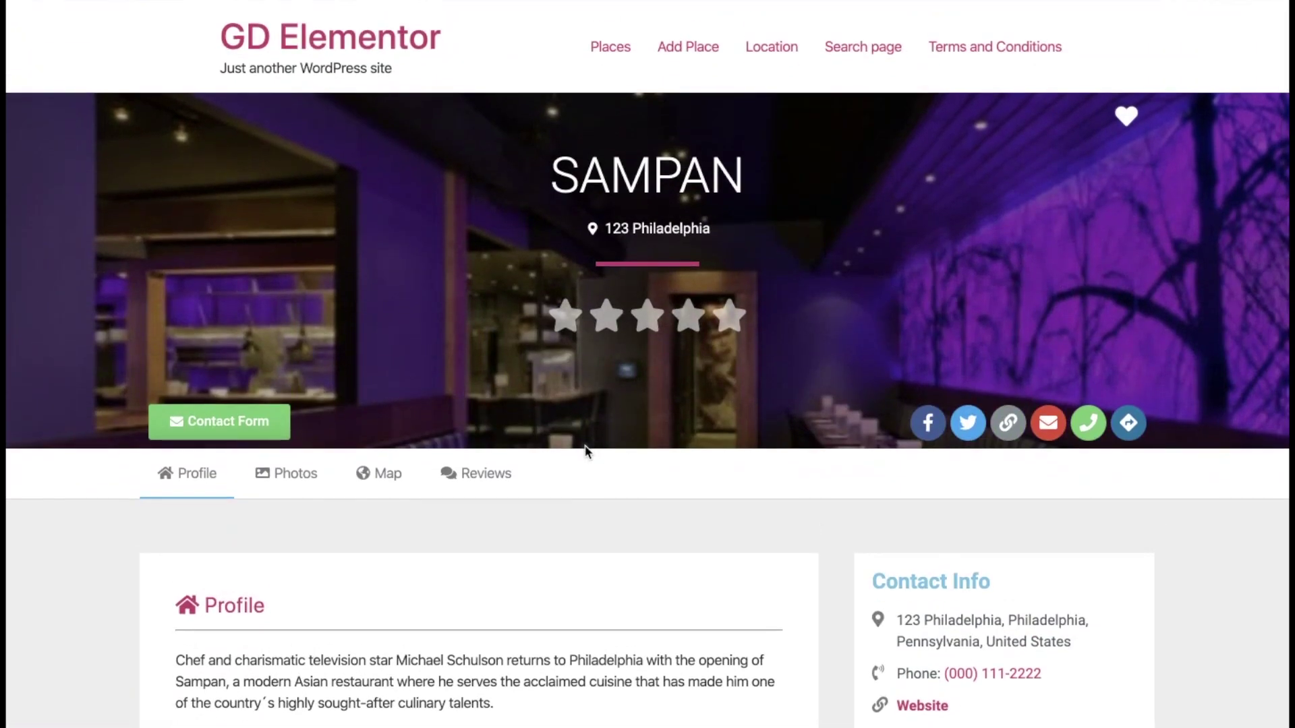
{"action": "left_click", "coordinate": [208, 420]}
{"action": "left_click", "coordinate": [909, 247]}
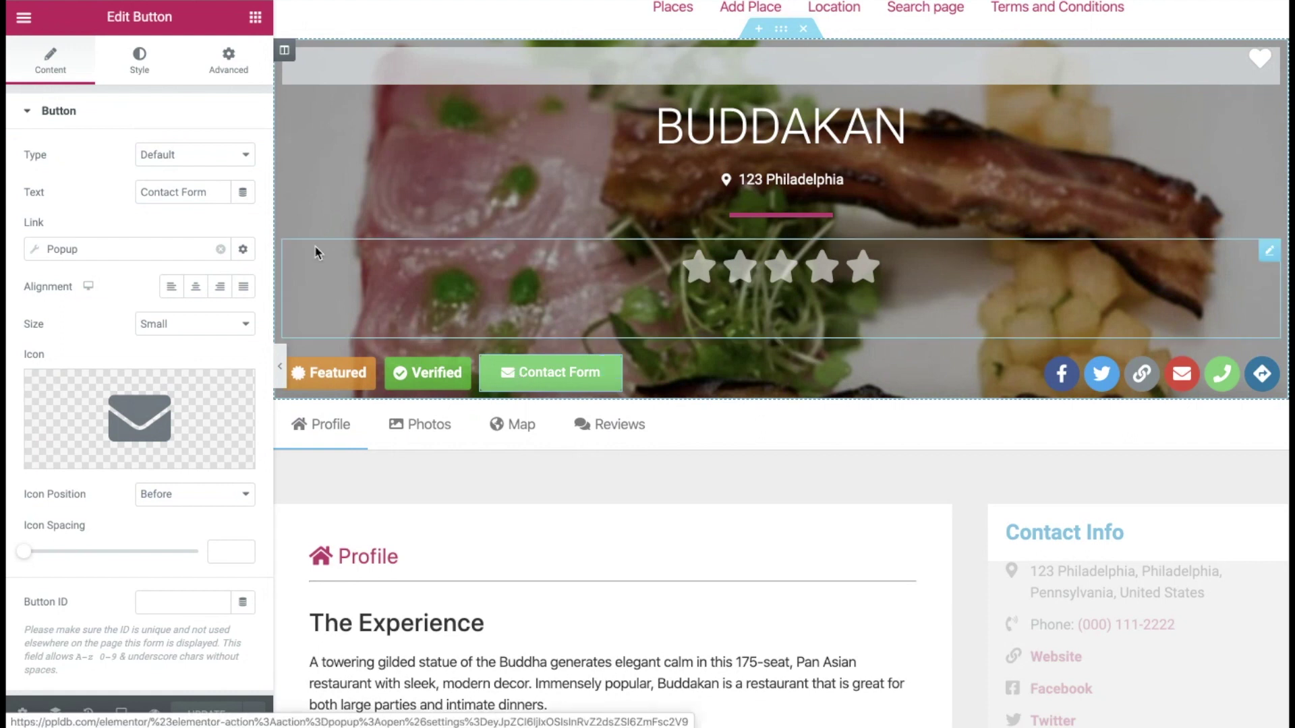
Assign a GD CSS Hide Condition to the button's CSS classes with key email and condition is empty, and update the template.
{"action": "left_click", "coordinate": [228, 73]}
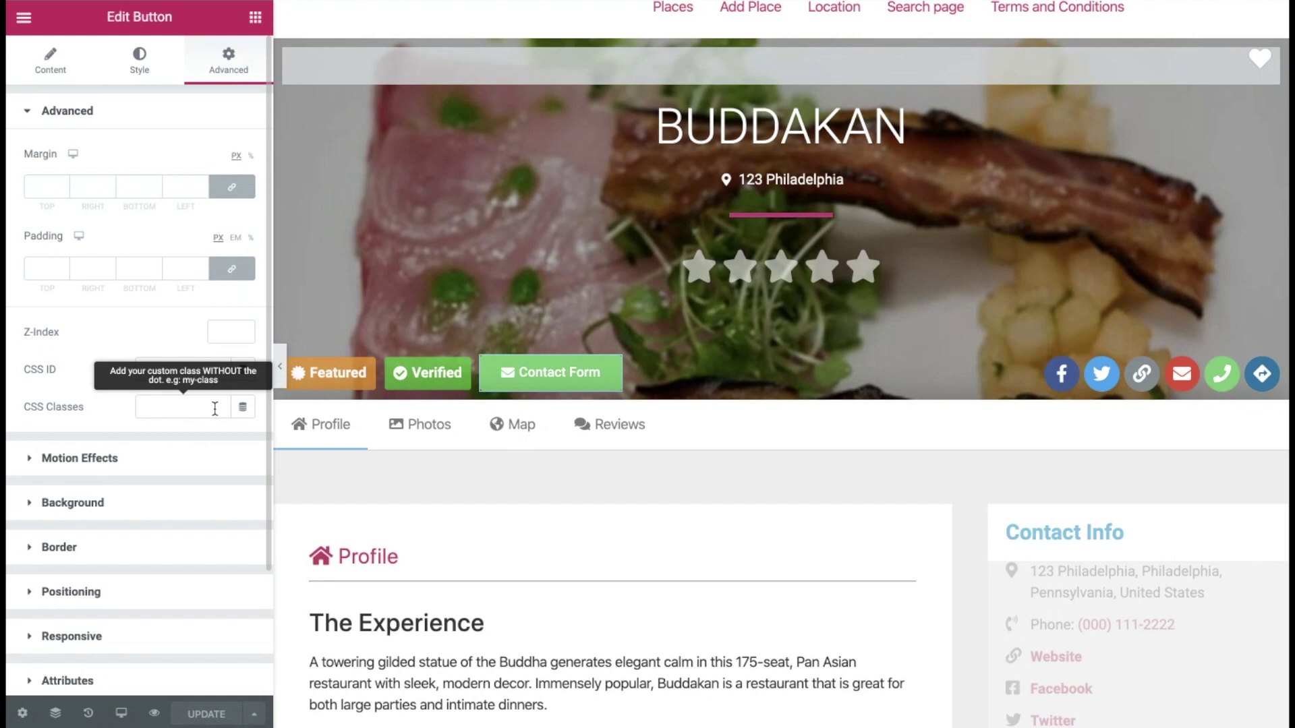
{"action": "left_click", "coordinate": [242, 409]}
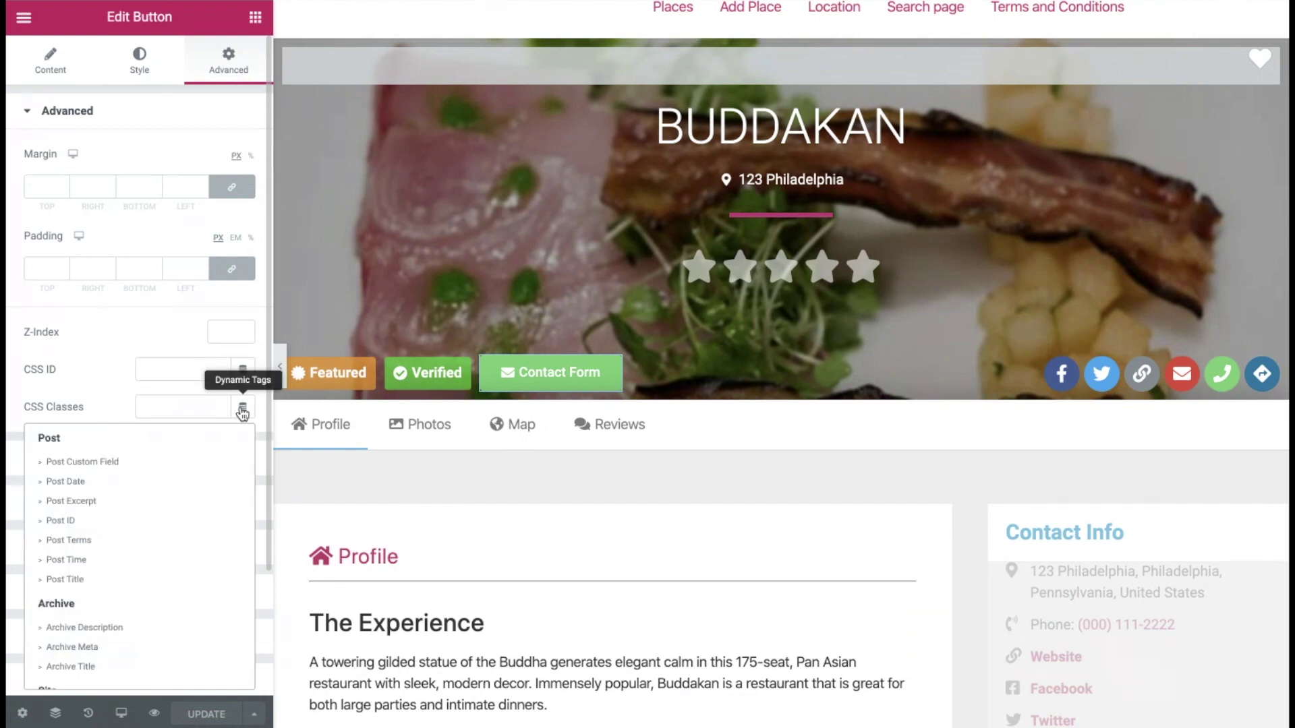
{"action": "scroll", "coordinate": [142, 520], "scroll_direction": "down", "scroll_amount": 10}
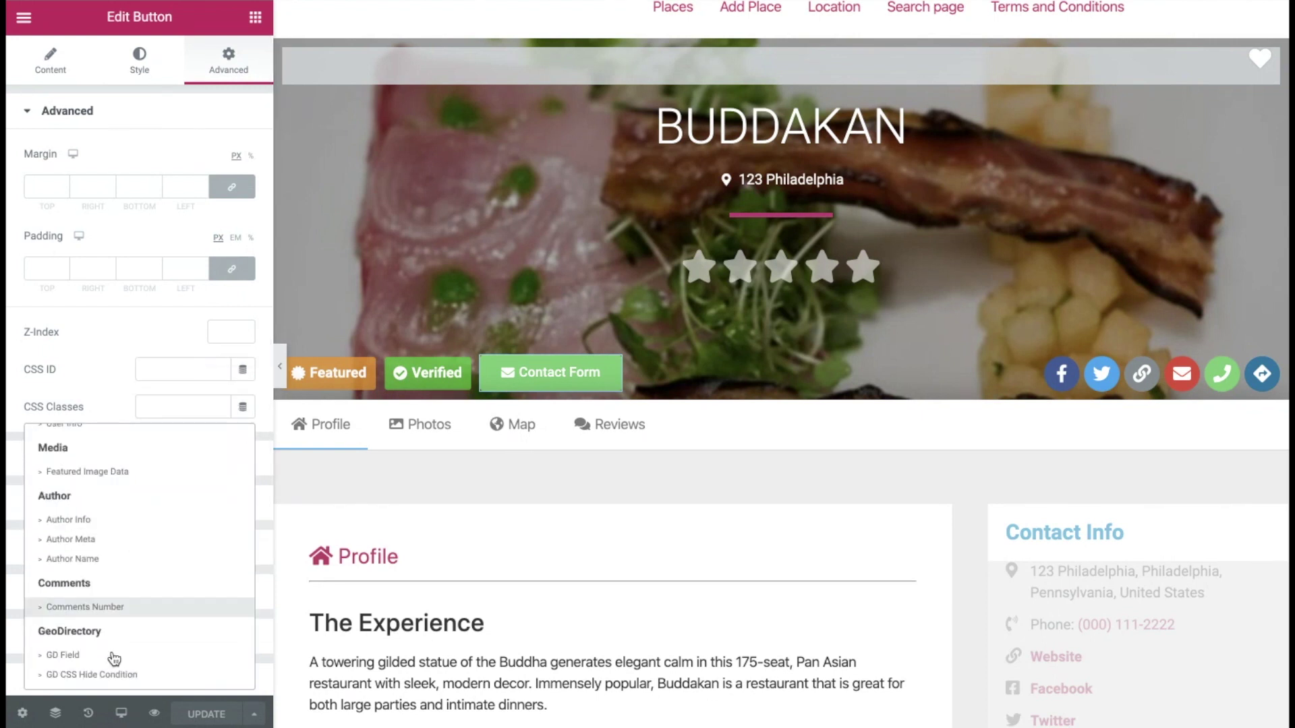
{"action": "left_click", "coordinate": [139, 675]}
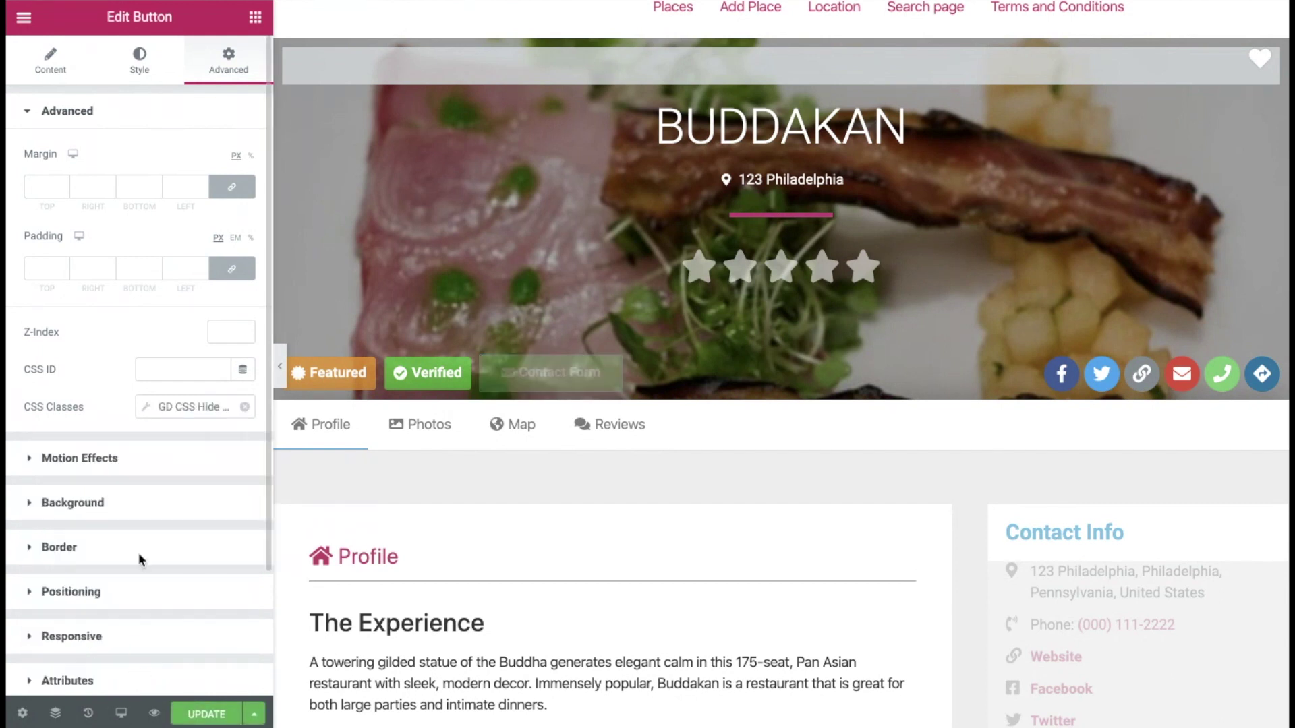
{"action": "left_click", "coordinate": [175, 407]}
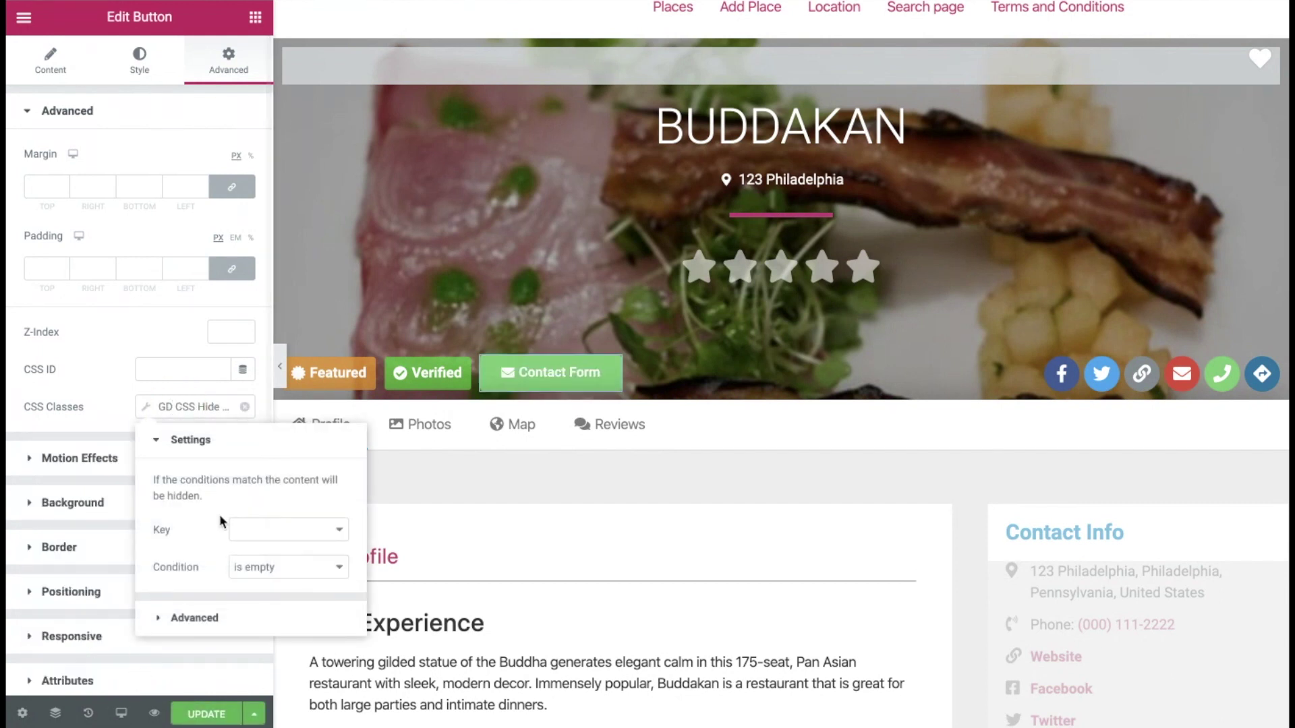
{"action": "left_click", "coordinate": [248, 533]}
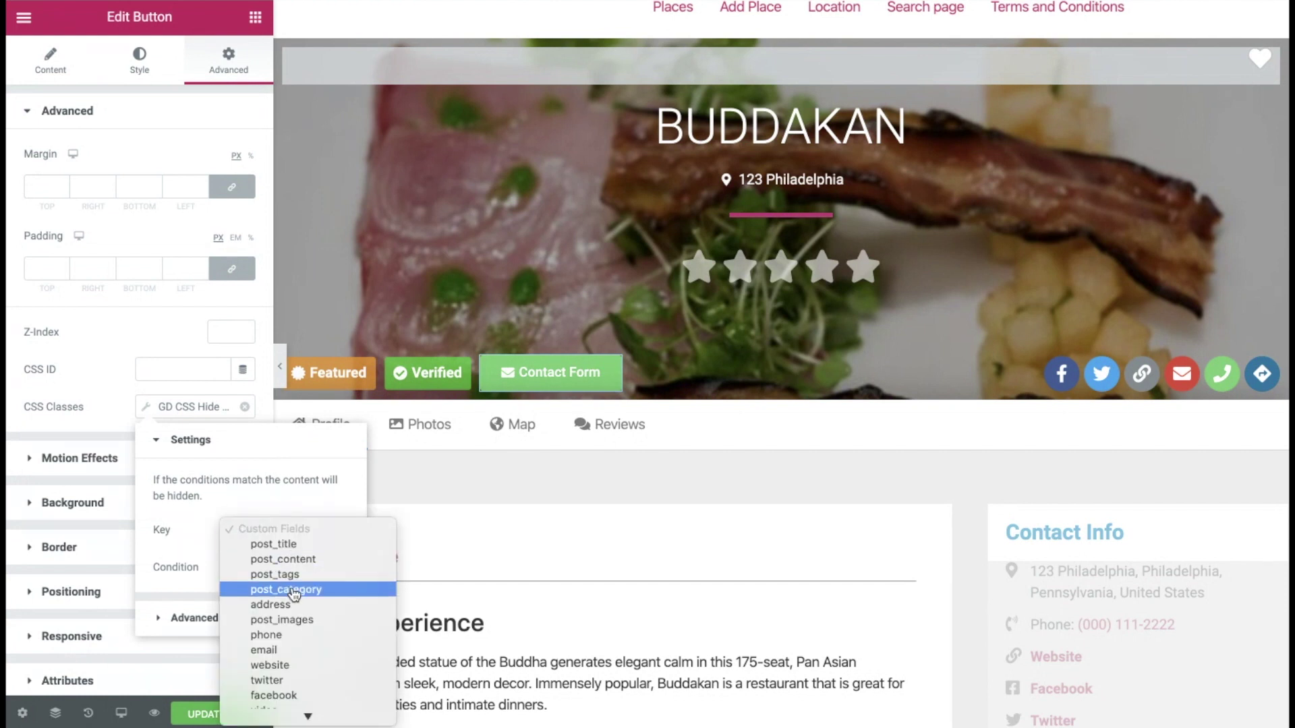
{"action": "left_click", "coordinate": [284, 651]}
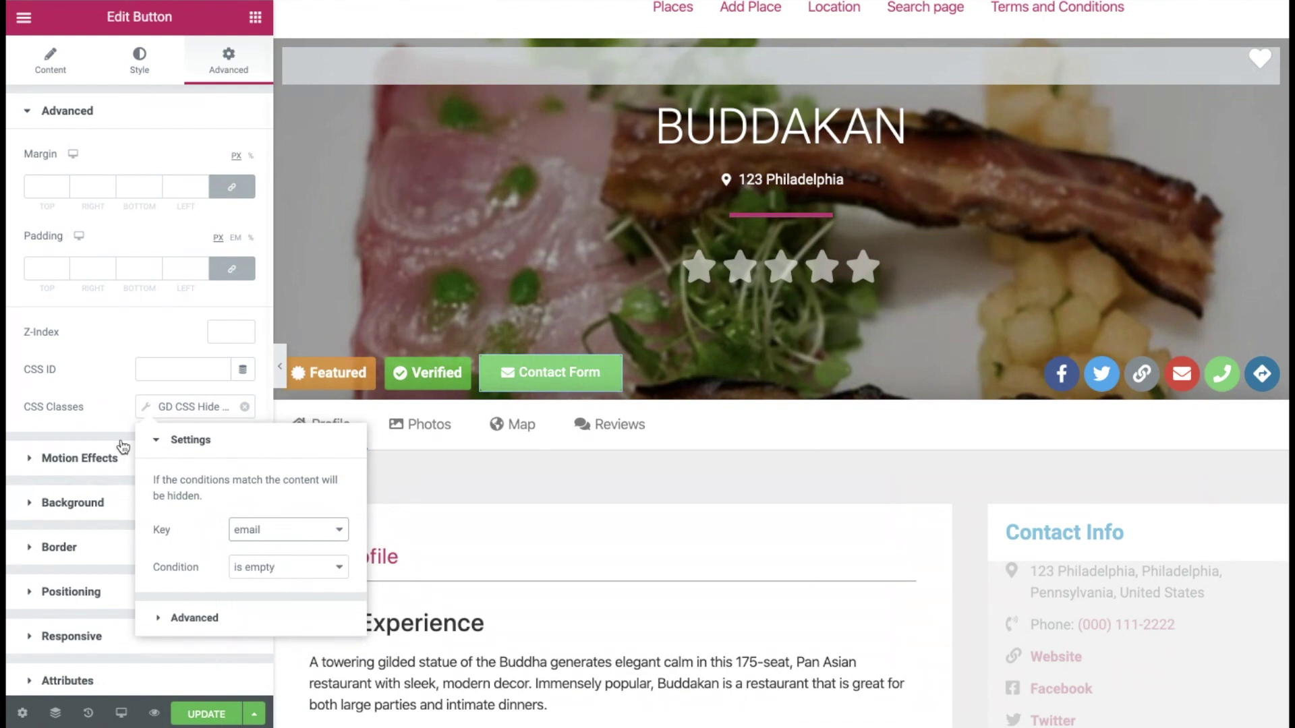
{"action": "left_click", "coordinate": [100, 413]}
{"action": "left_click", "coordinate": [206, 709]}
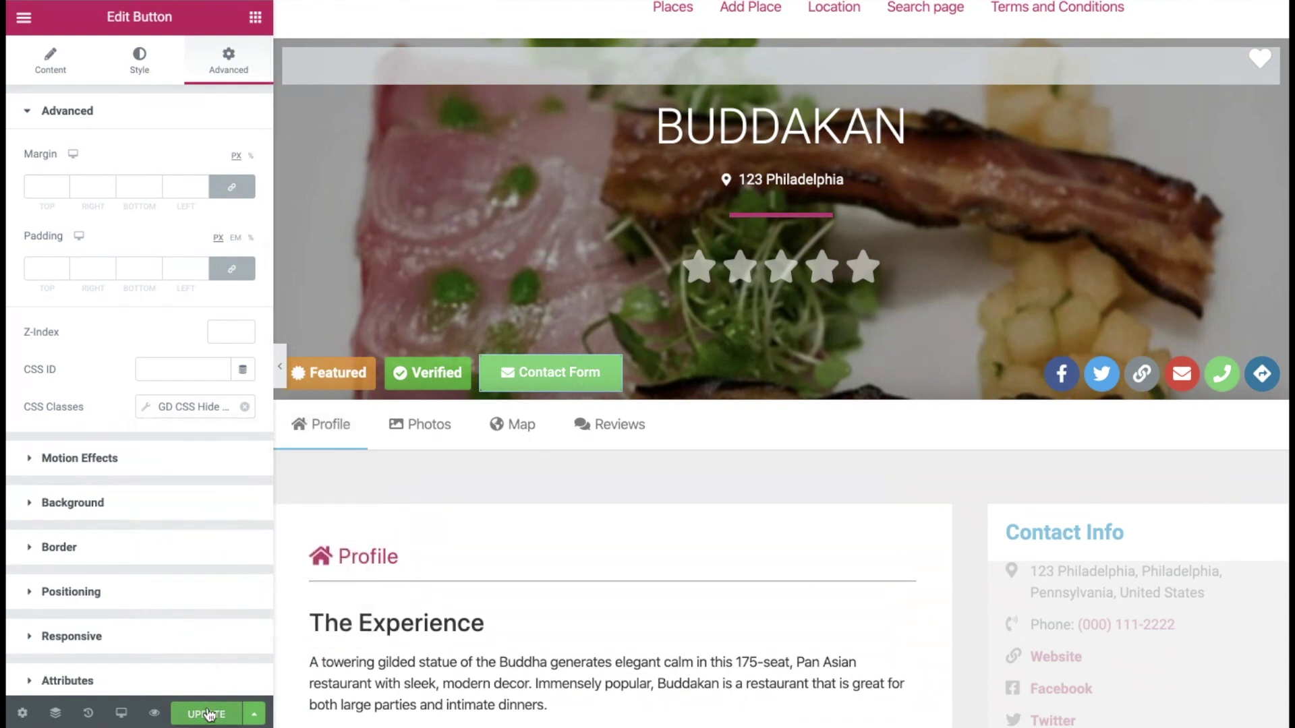
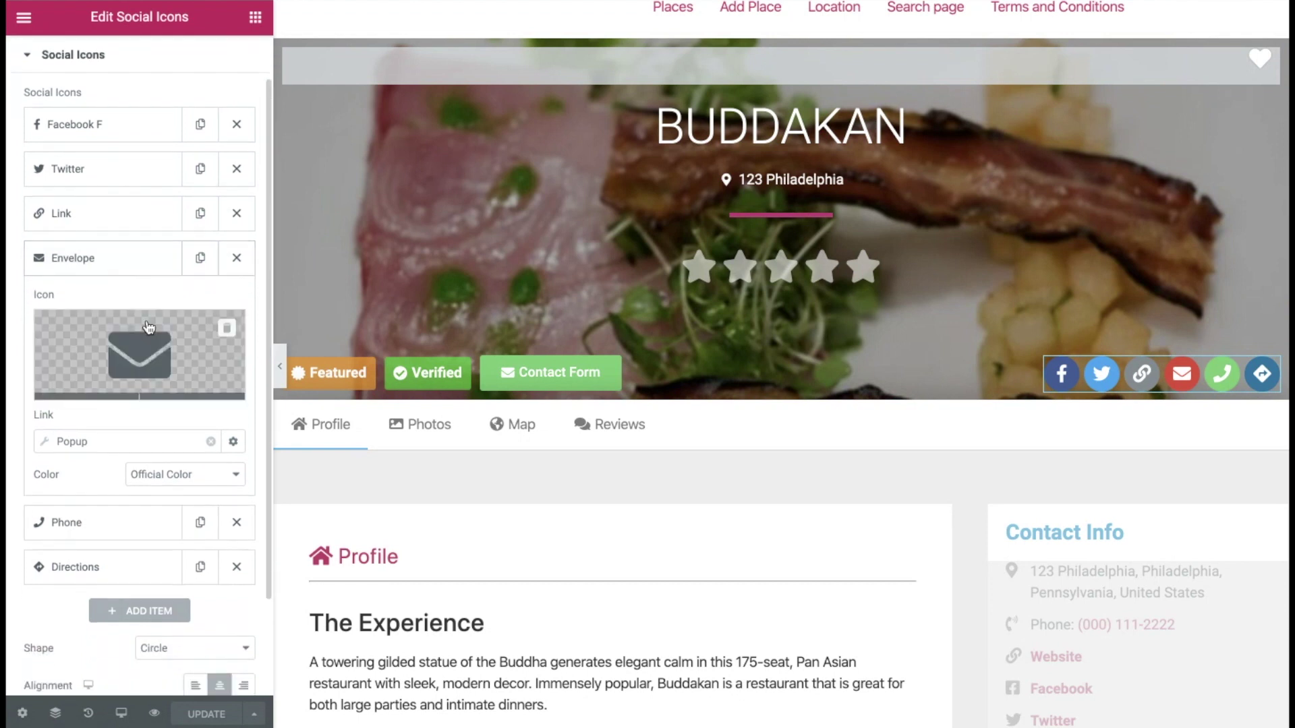
Set the Envelope social icon's popup link to open the GD Contact Form template, and update the listing template.
{"action": "scroll", "coordinate": [152, 407], "scroll_direction": "down", "scroll_amount": 1}
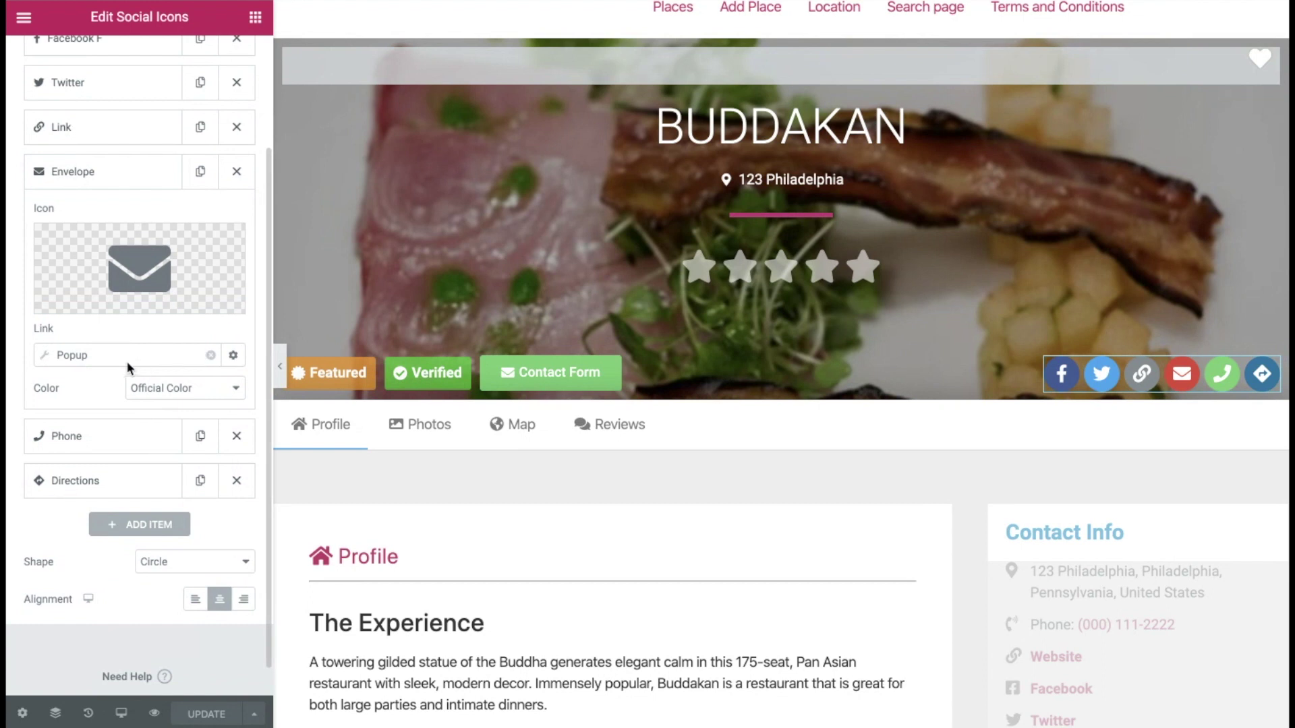
{"action": "left_click", "coordinate": [85, 354]}
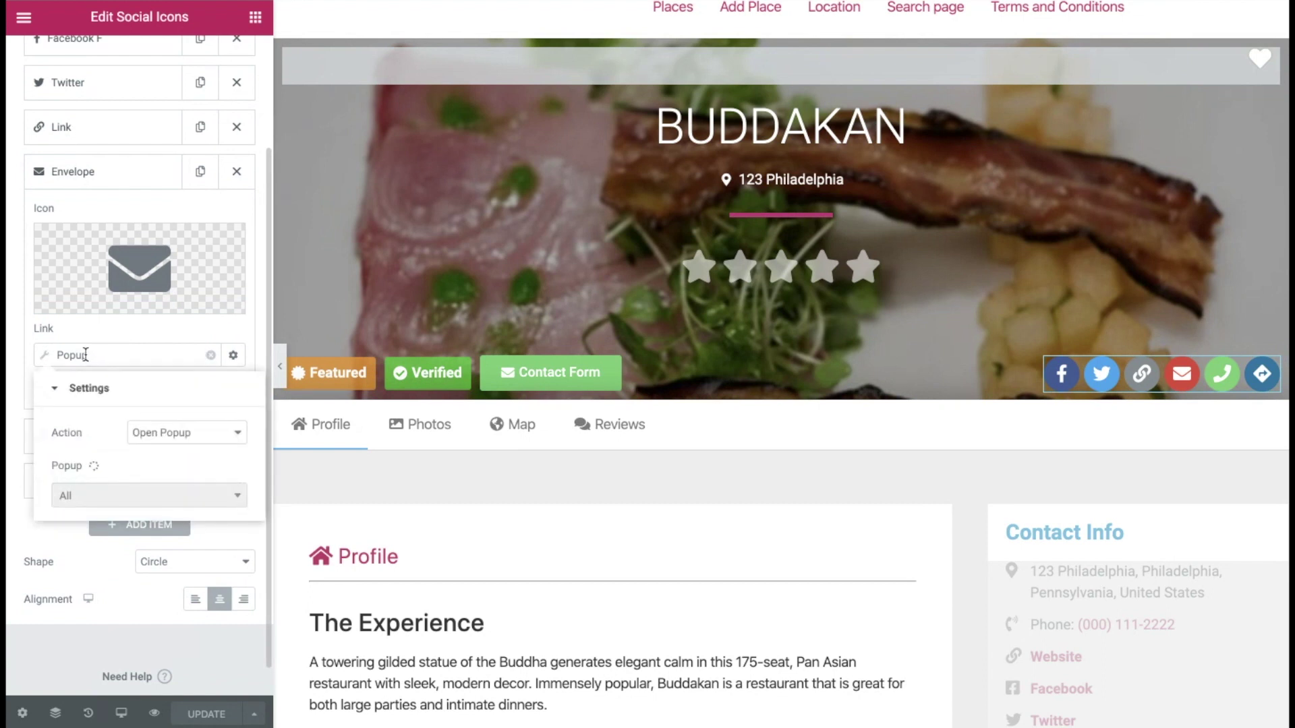
{"action": "left_click", "coordinate": [123, 490]}
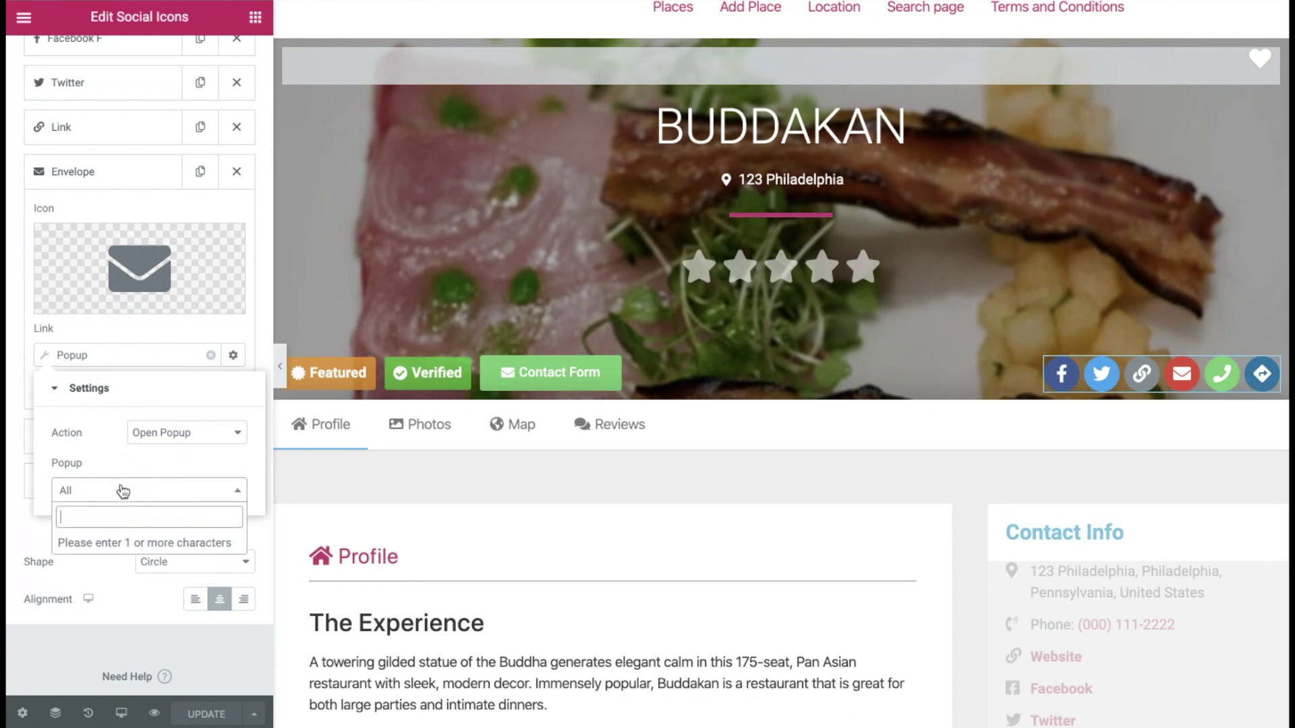
{"action": "type", "text": "GD"}
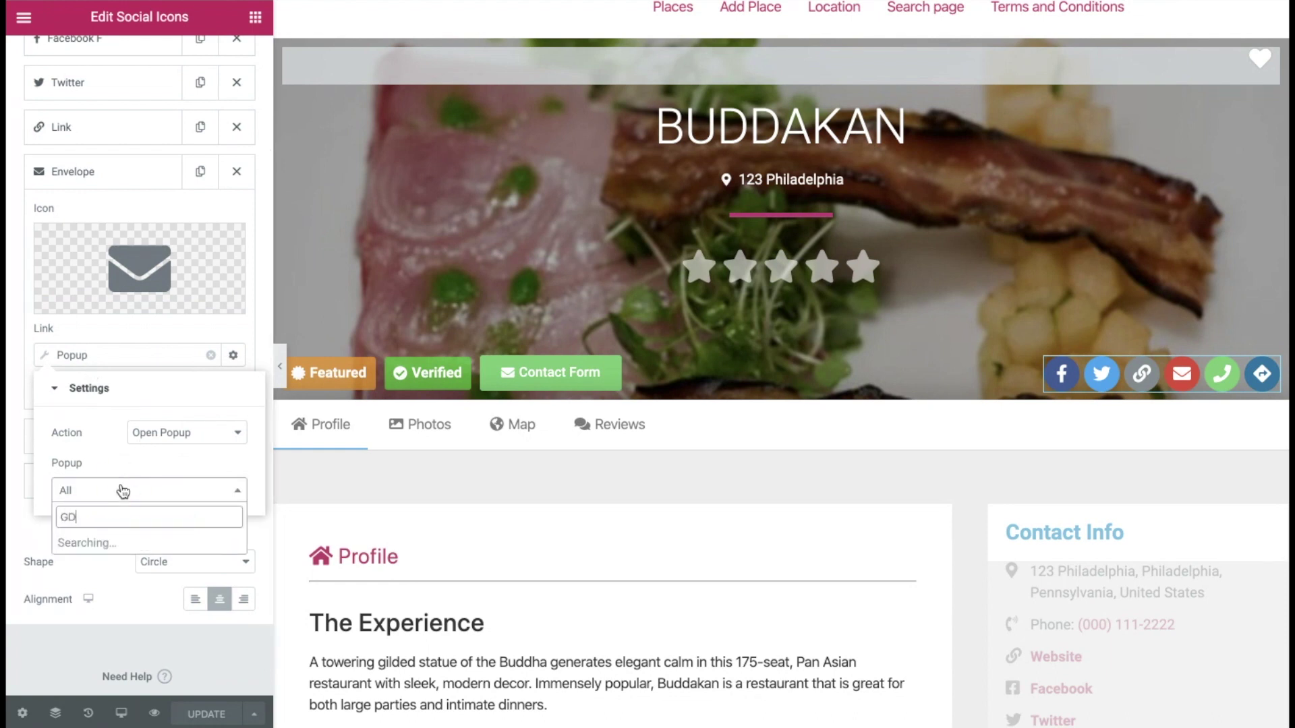
{"action": "left_click", "coordinate": [116, 548]}
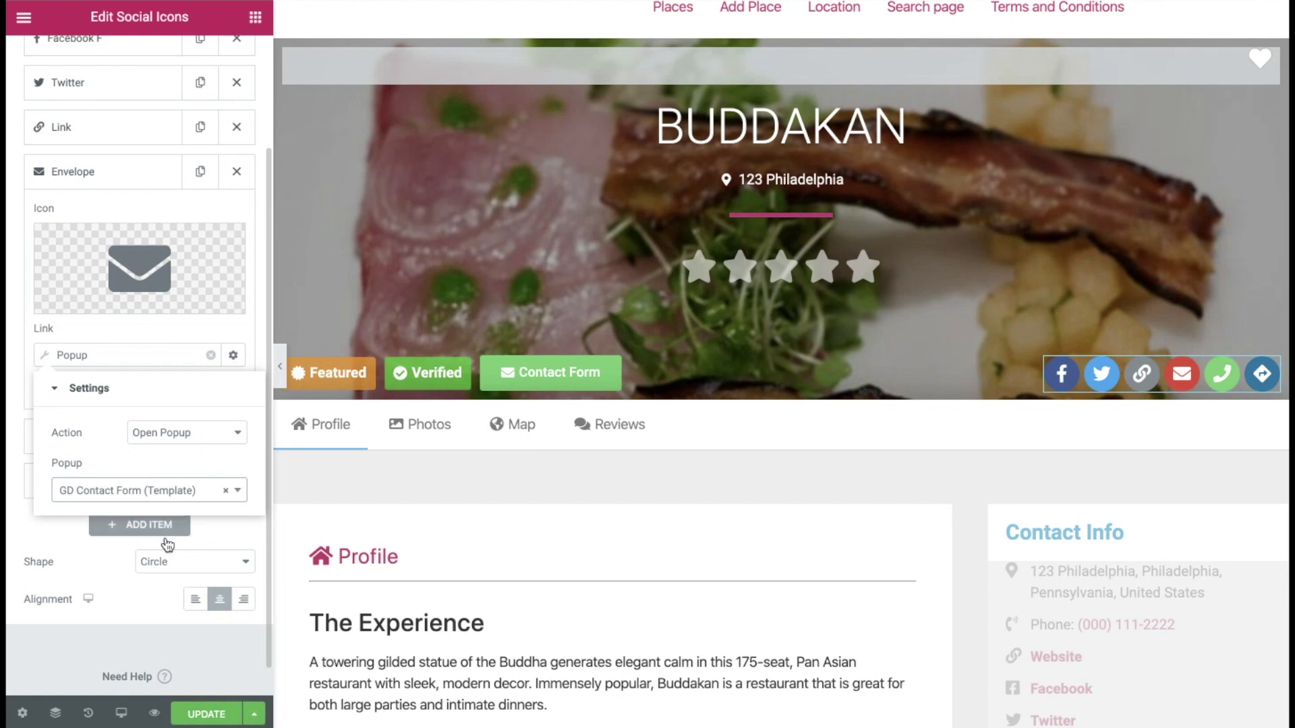
{"action": "left_click", "coordinate": [209, 715]}
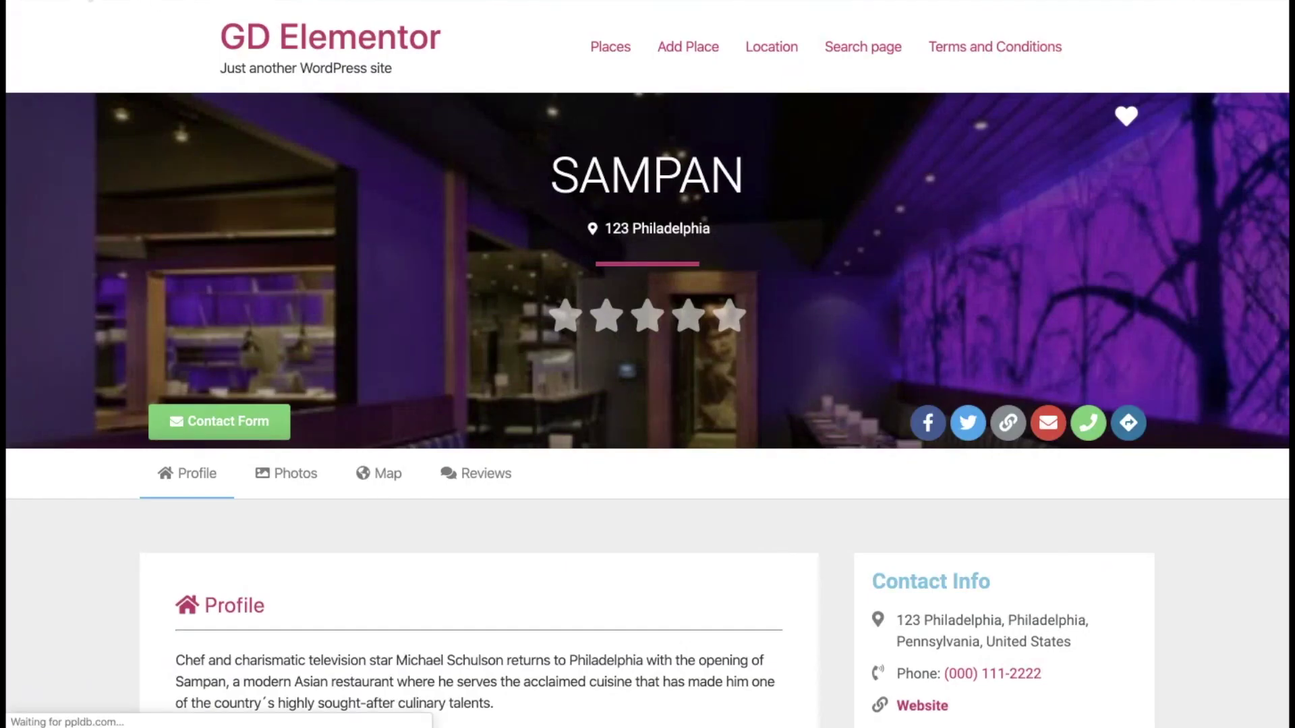
Test the envelope social icon's contact popup on the Sampan listing page and close the popup.
{"action": "left_click", "coordinate": [1053, 423]}
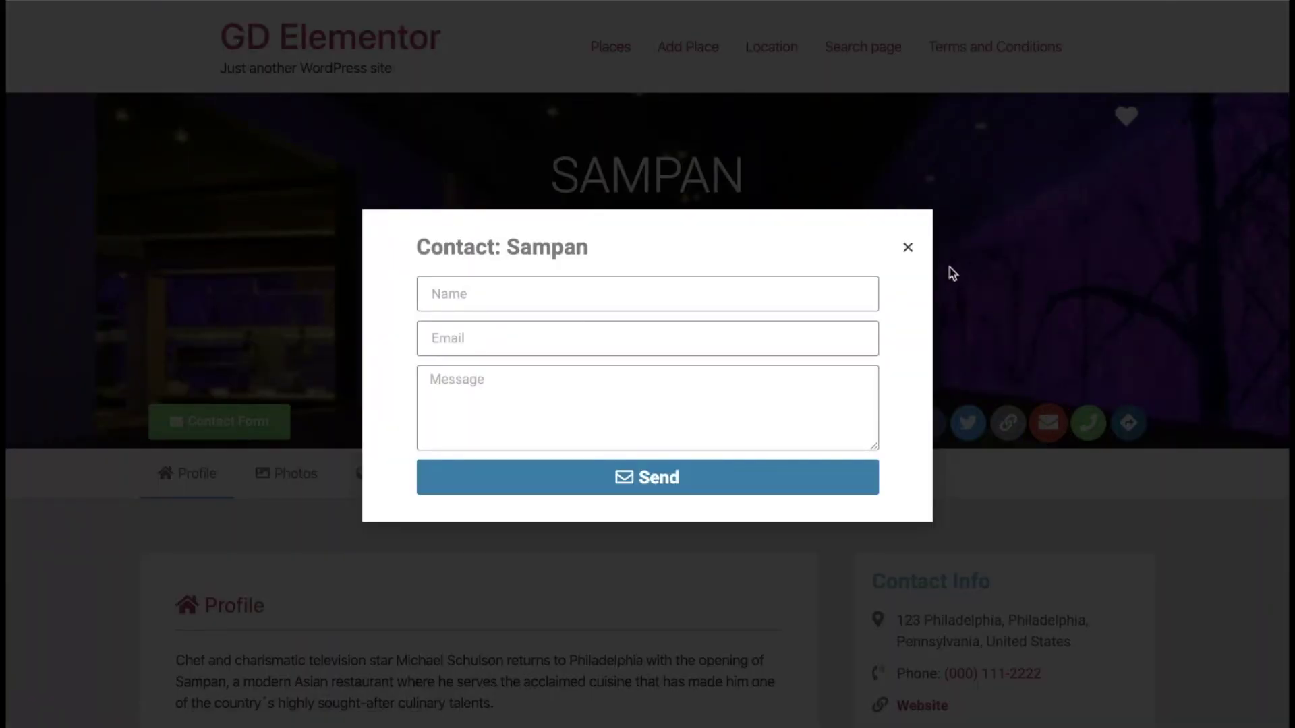
{"action": "left_click", "coordinate": [906, 249]}
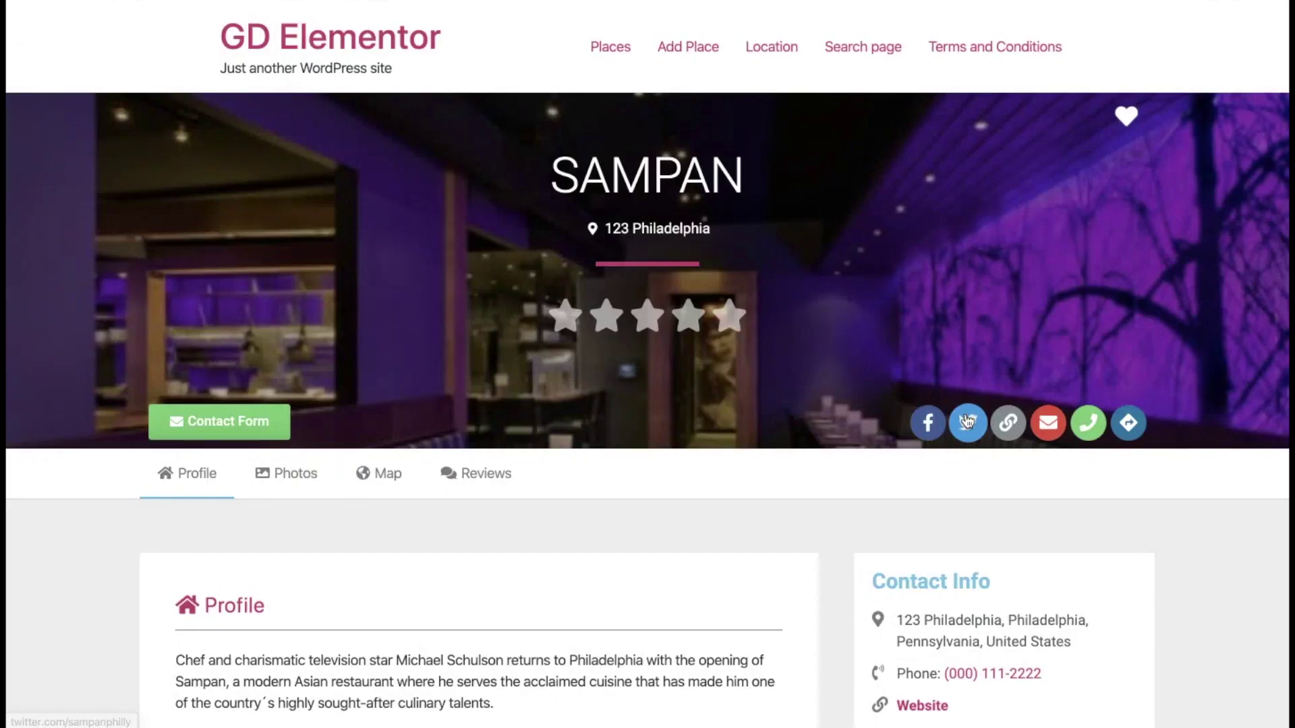
Reopen the contact popup from the envelope icon in the Sampan listing's header and close it.
{"action": "left_click", "coordinate": [1057, 430]}
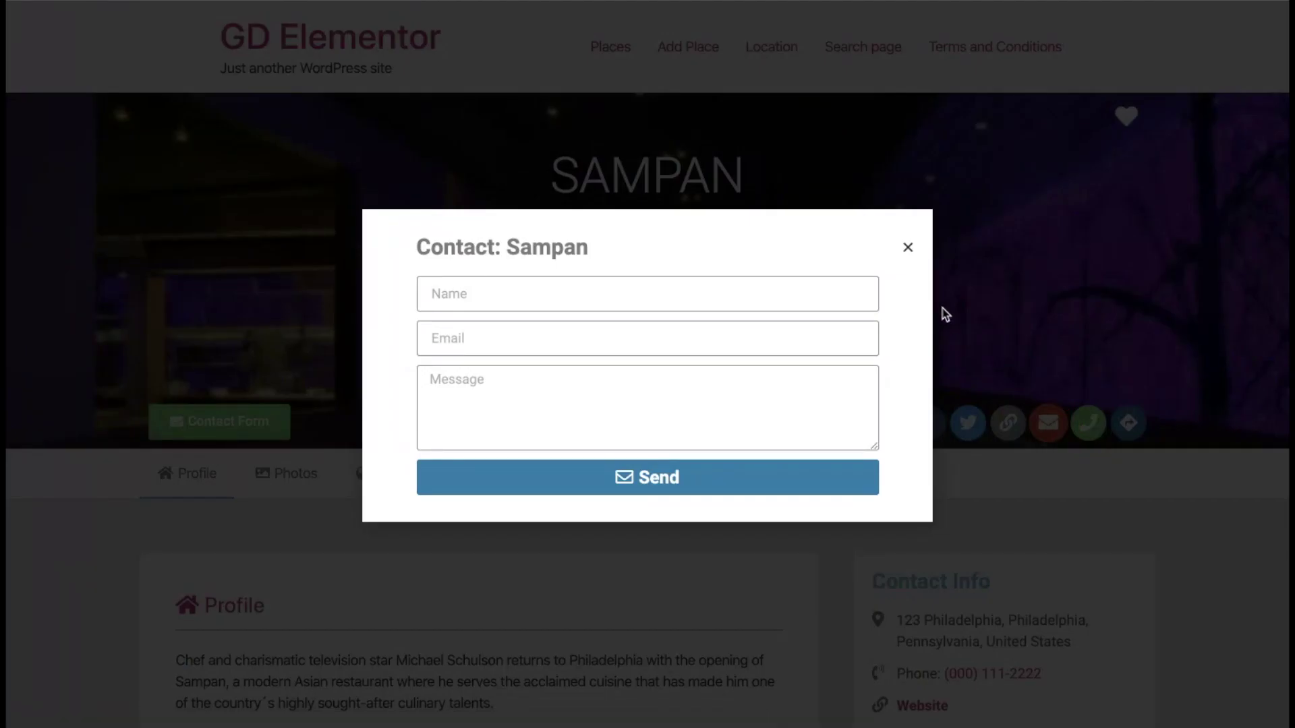
{"action": "left_click", "coordinate": [908, 248]}
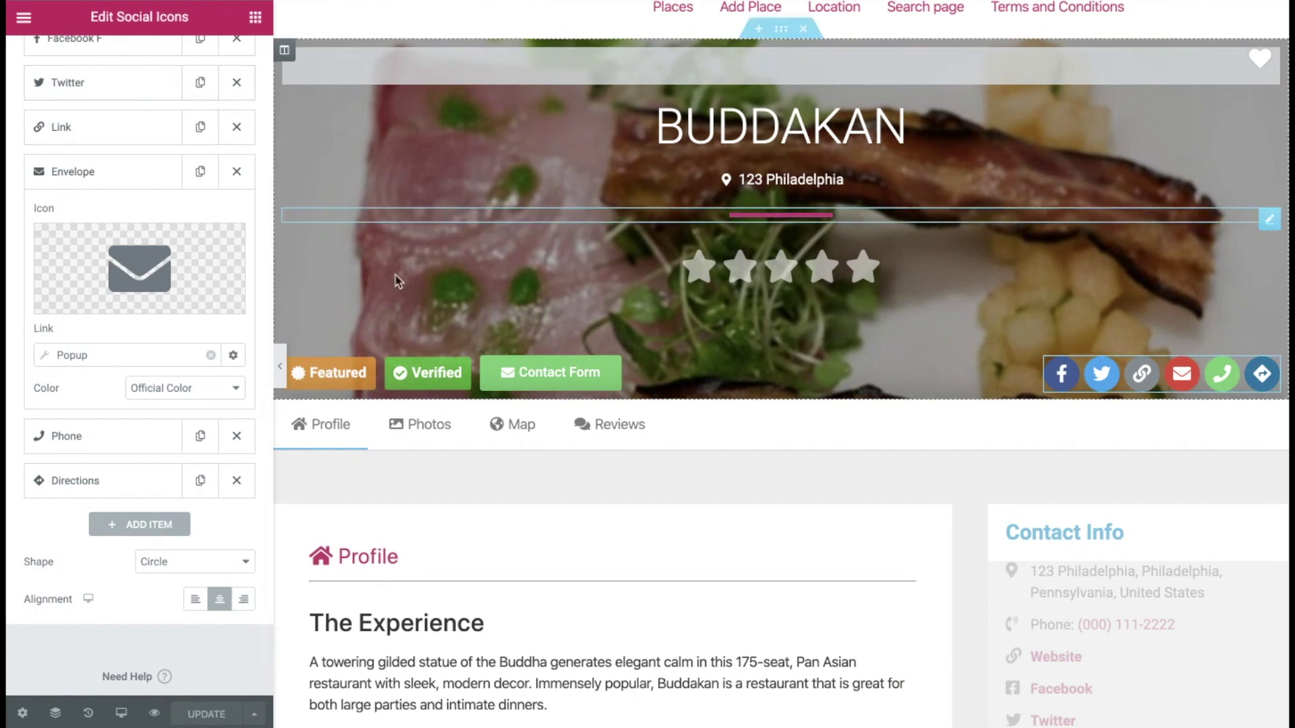
Add a Form widget to the listing template's sidebar above the Contact Info box.
{"action": "scroll", "coordinate": [430, 309], "scroll_direction": "down", "scroll_amount": 2}
{"action": "scroll", "coordinate": [430, 310], "scroll_direction": "down", "scroll_amount": 7}
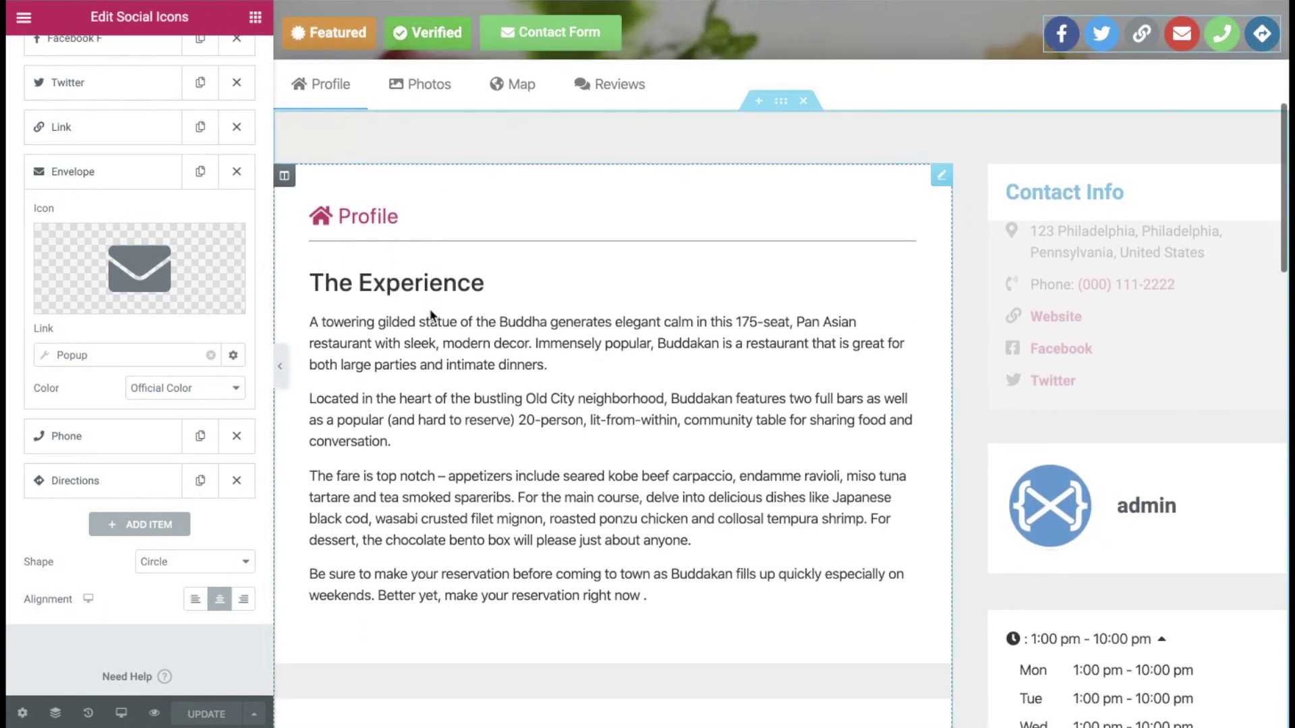
{"action": "scroll", "coordinate": [430, 309], "scroll_direction": "up", "scroll_amount": 10}
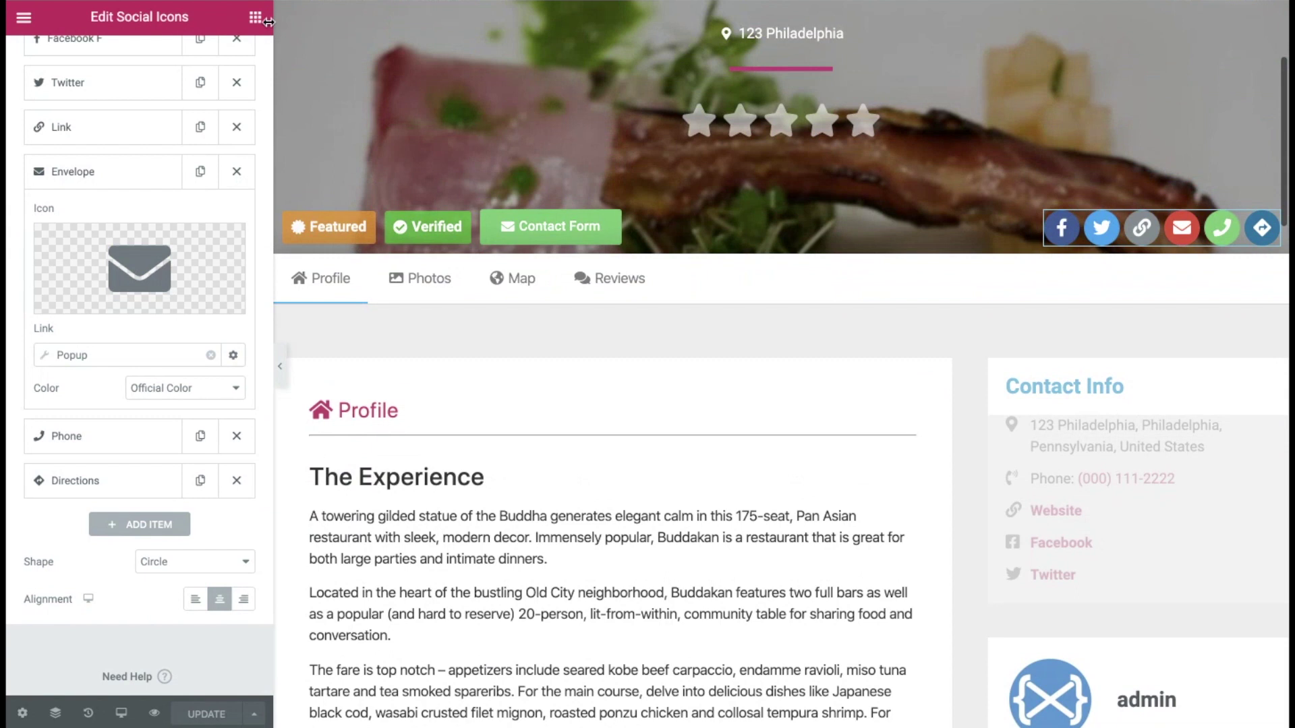
{"action": "left_click", "coordinate": [255, 16]}
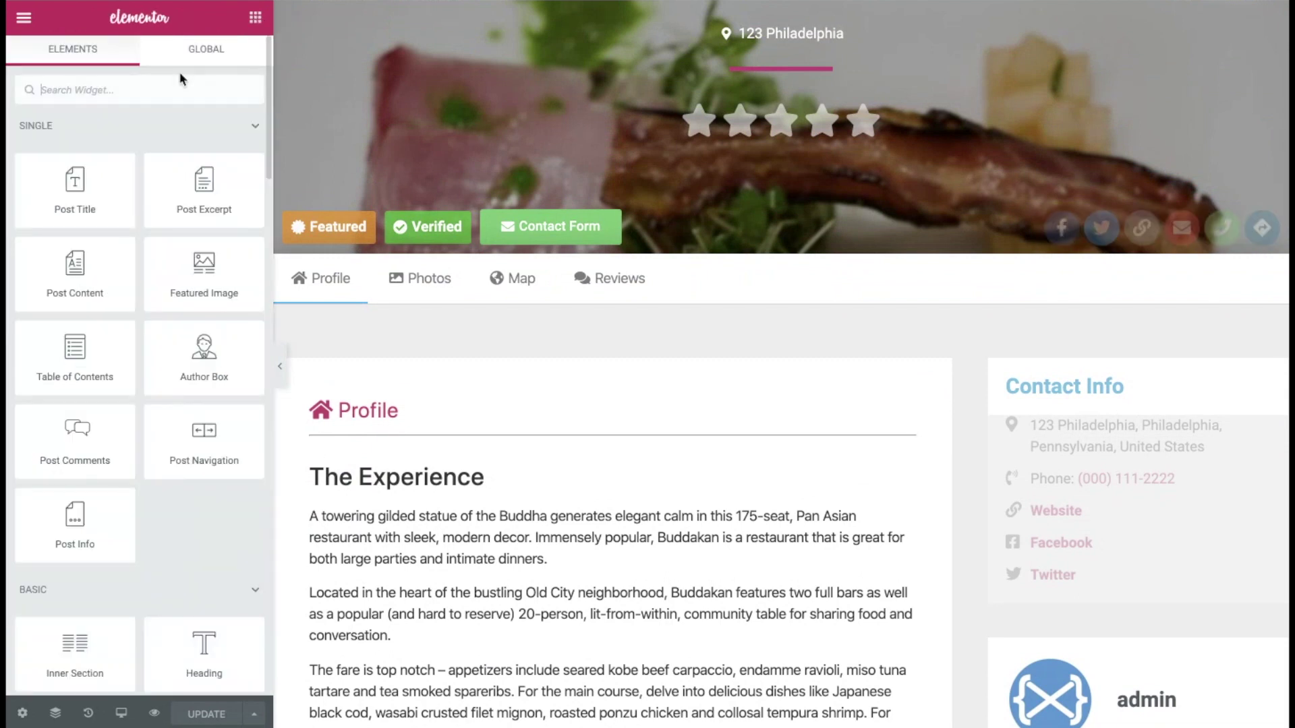
{"action": "left_click", "coordinate": [143, 97]}
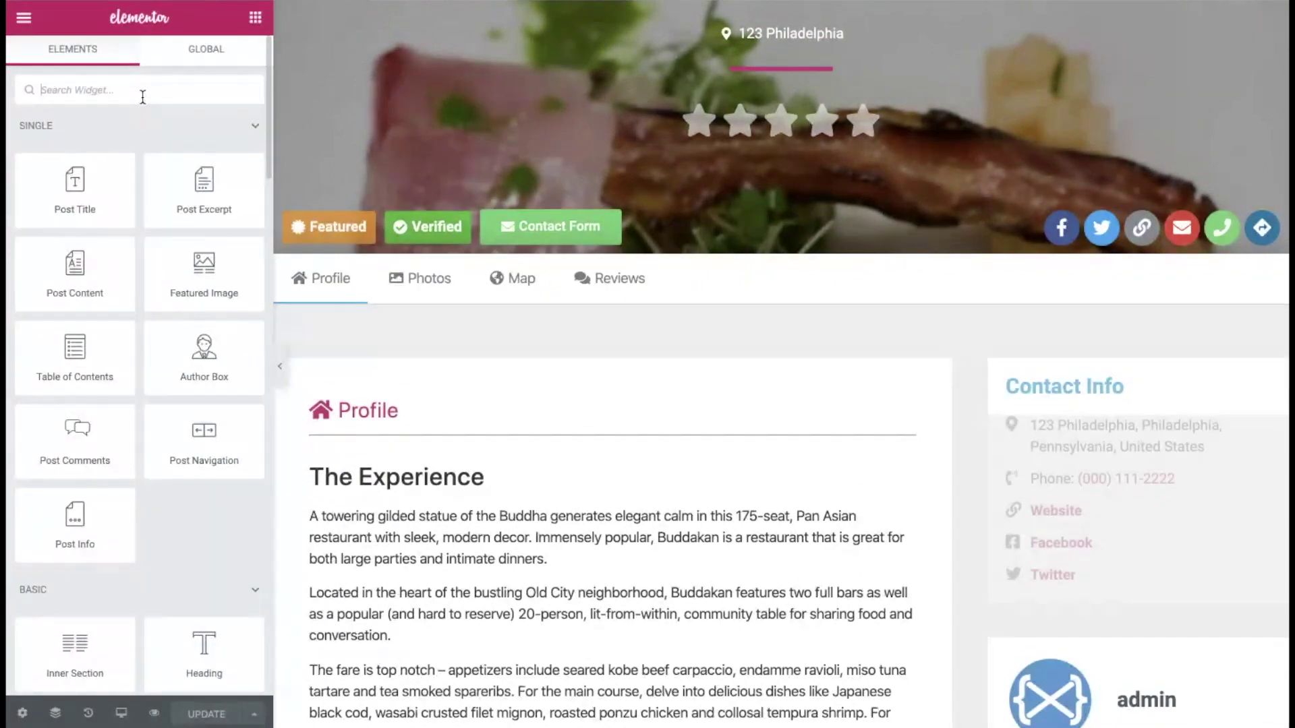
{"action": "type", "text": "form"}
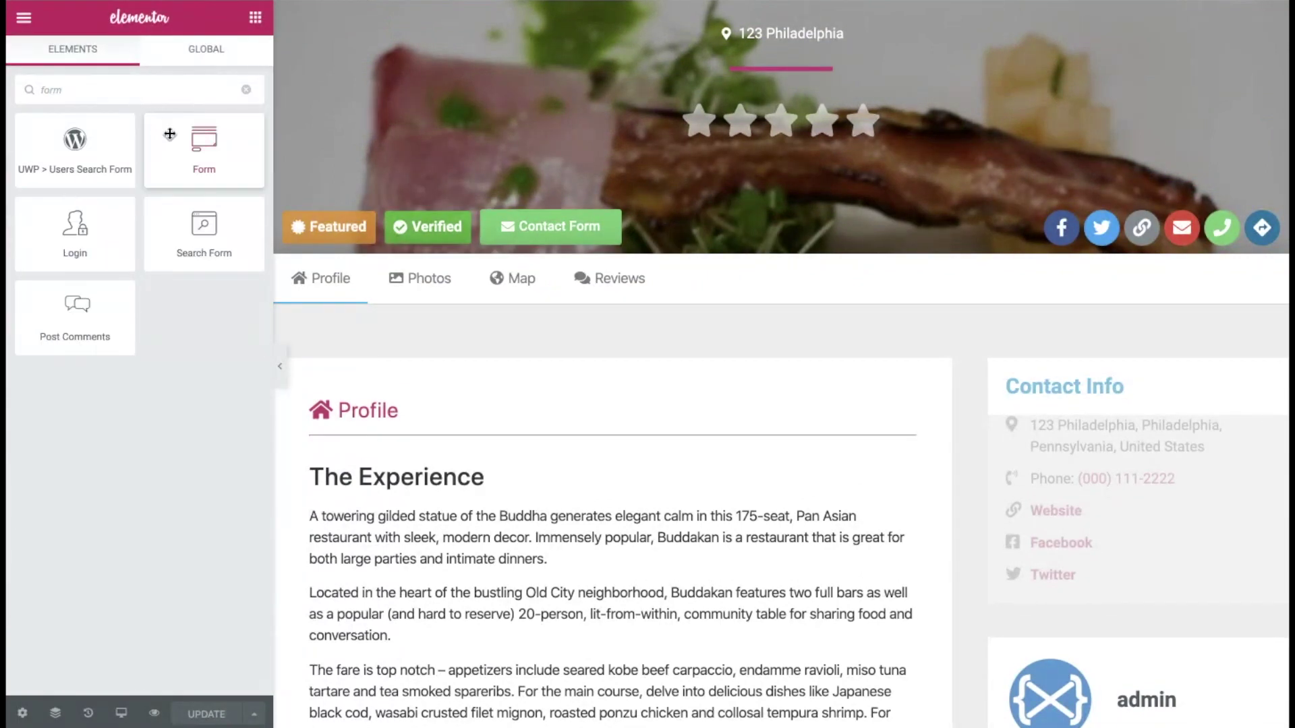
{"action": "left_click_drag", "start_coordinate": [204, 146], "coordinate": [1102, 363]}
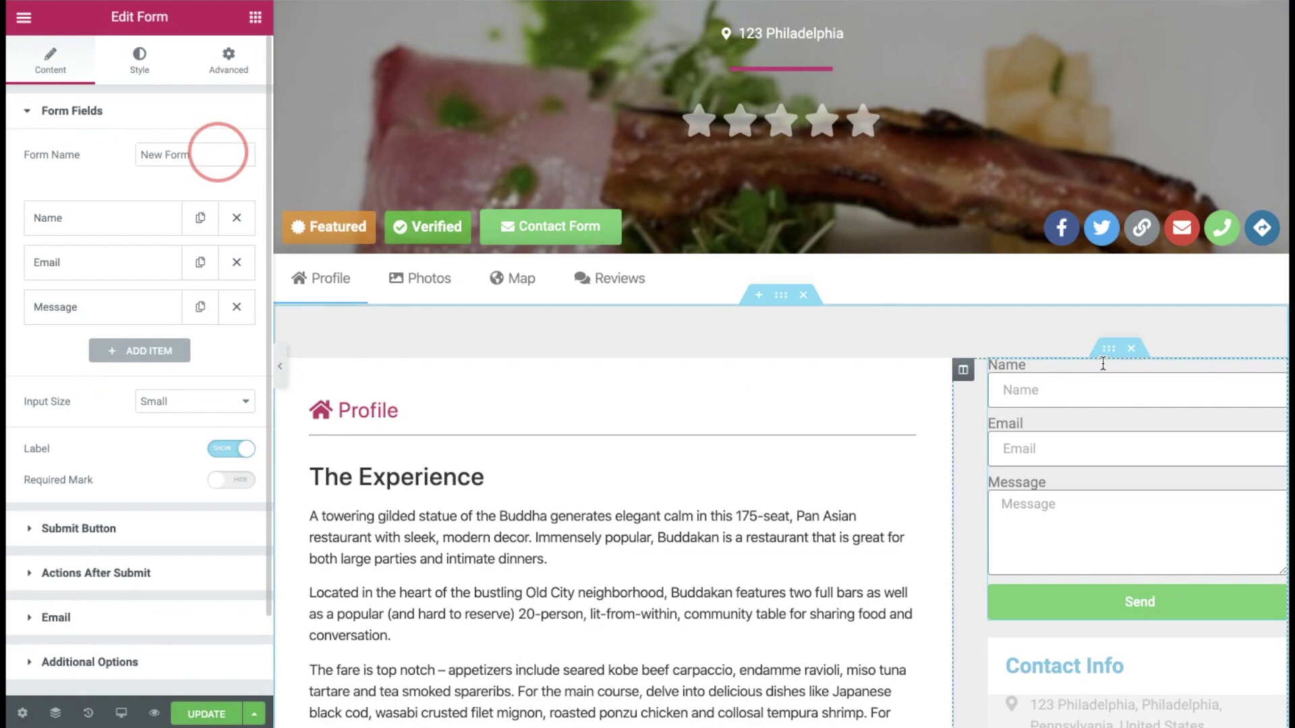
Give the sidebar form a classic background in white (#FFFFFF).
{"action": "left_click", "coordinate": [228, 61]}
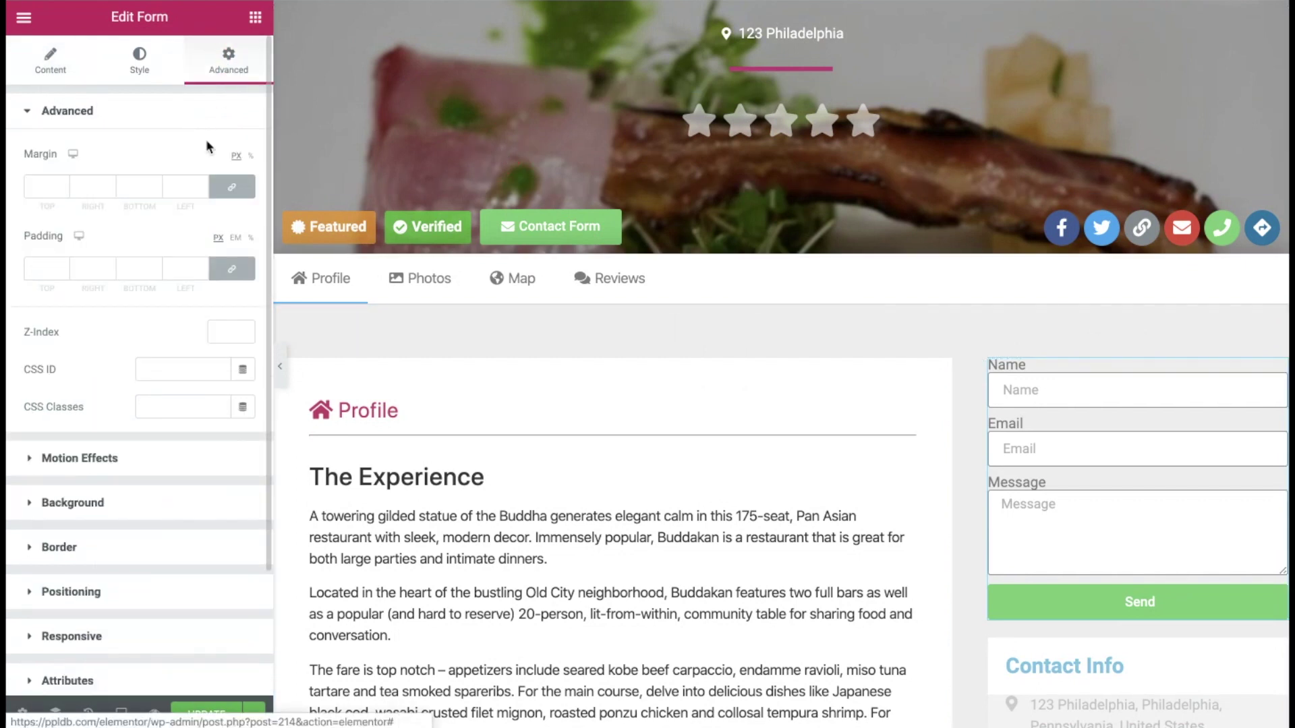
{"action": "left_click", "coordinate": [76, 499]}
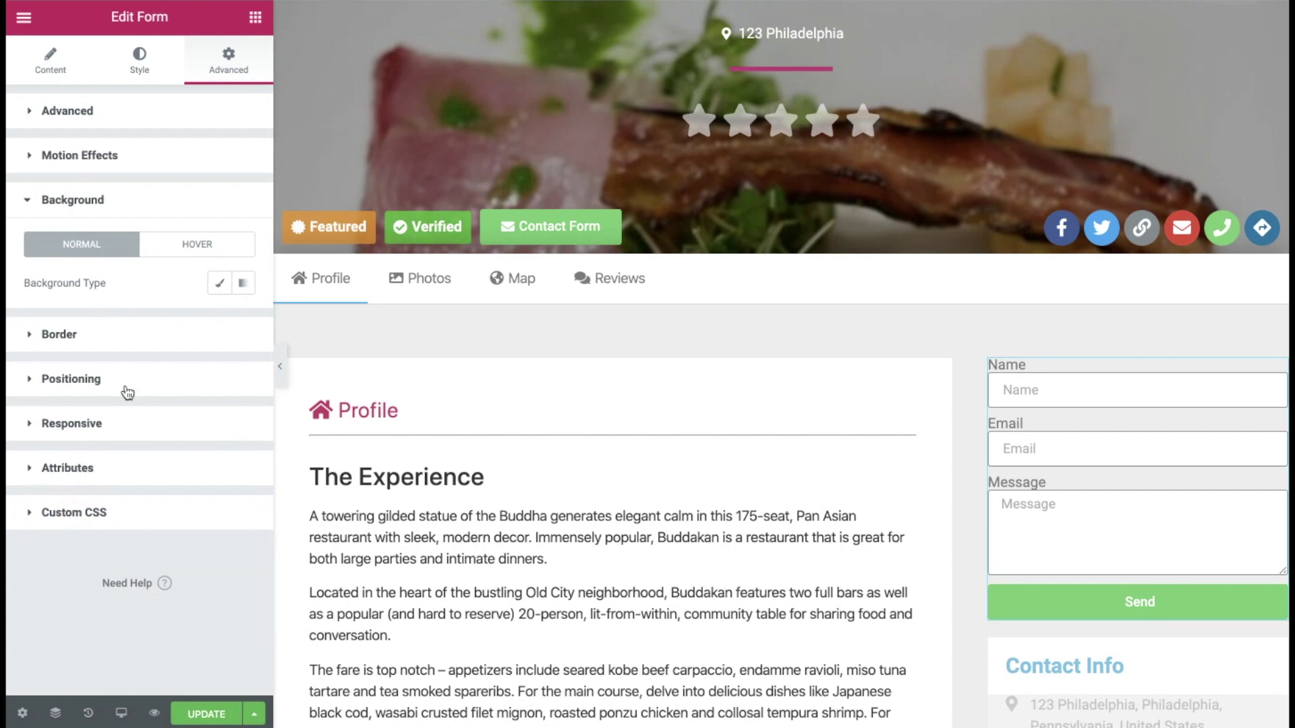
{"action": "left_click", "coordinate": [220, 288]}
{"action": "left_click", "coordinate": [220, 288]}
{"action": "left_click", "coordinate": [221, 288]}
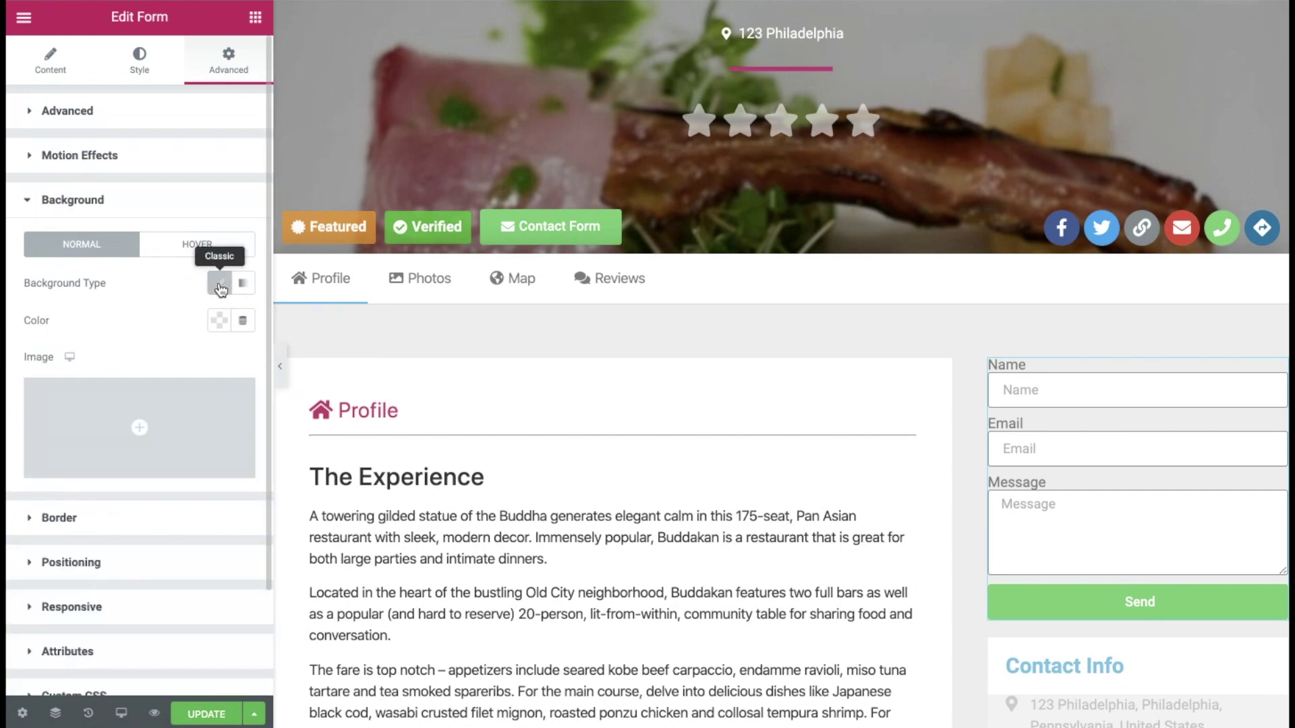
{"action": "left_click", "coordinate": [218, 323]}
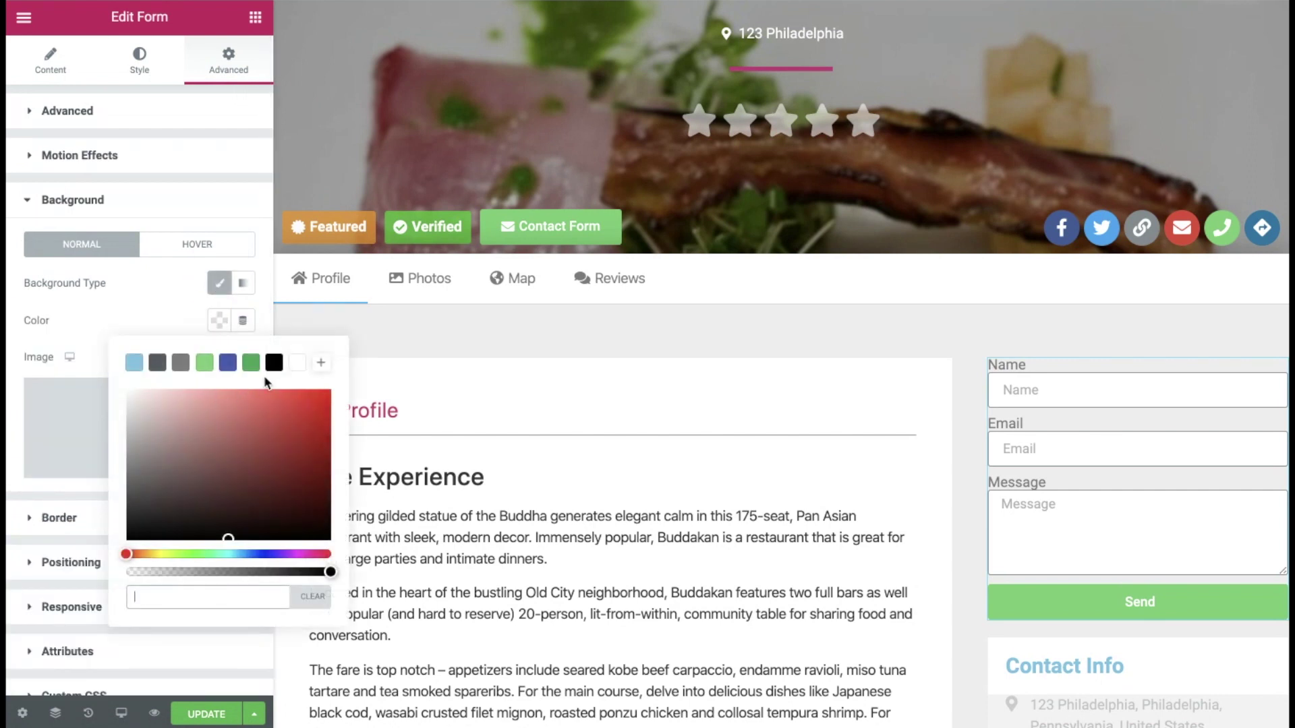
{"action": "left_click", "coordinate": [297, 365]}
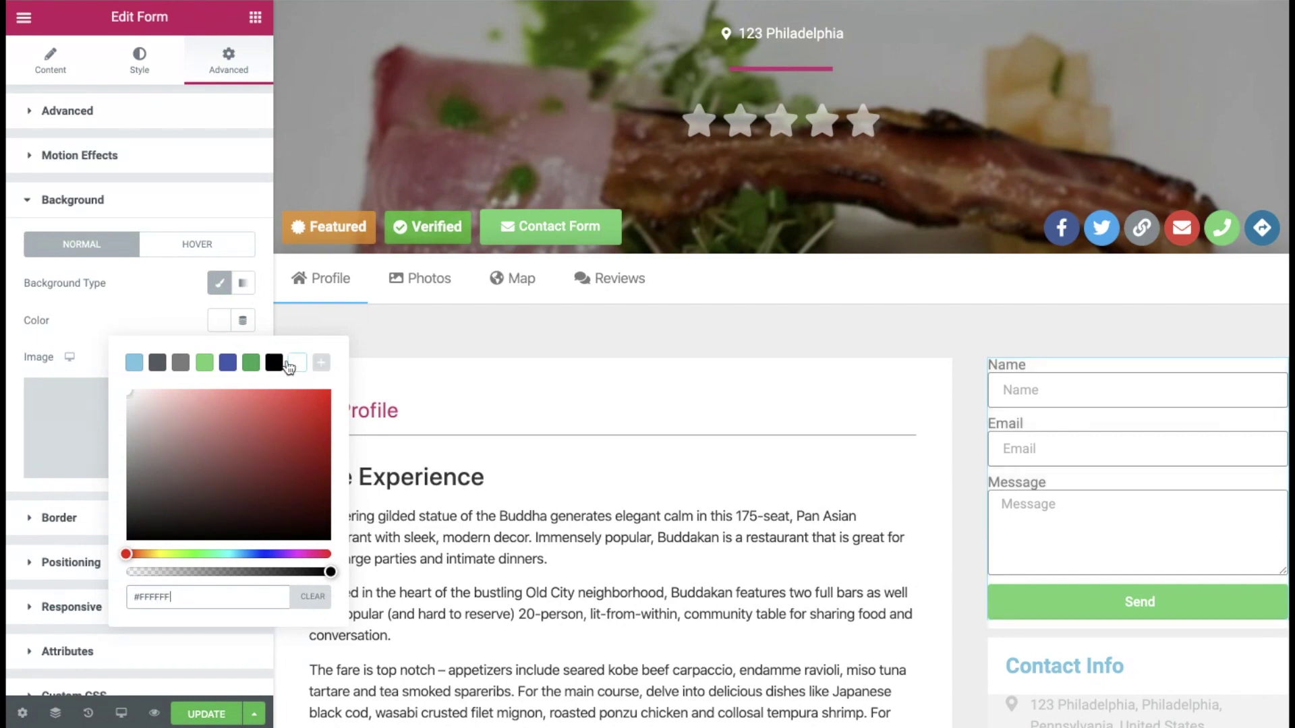
{"action": "left_click", "coordinate": [161, 301]}
Set the sidebar form's padding to 20 px on all sides.
{"action": "left_click", "coordinate": [71, 112]}
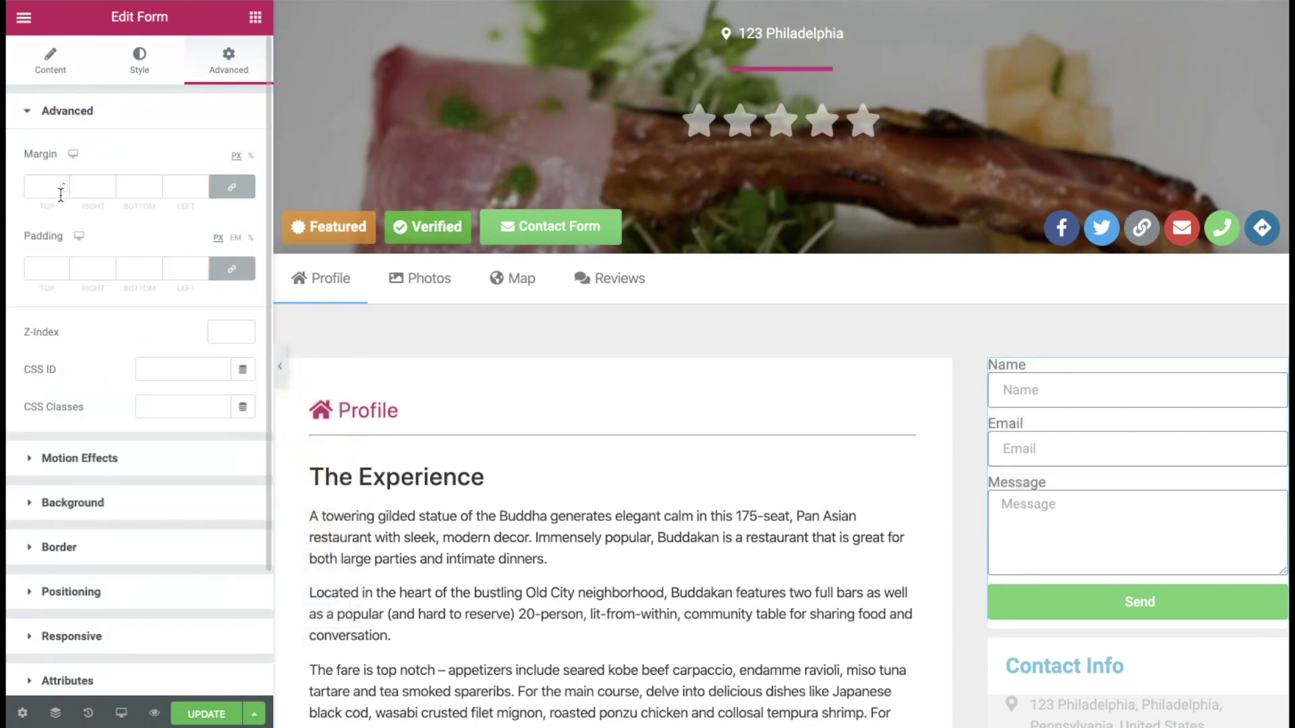
{"action": "left_click", "coordinate": [45, 268]}
{"action": "type", "text": "20"}
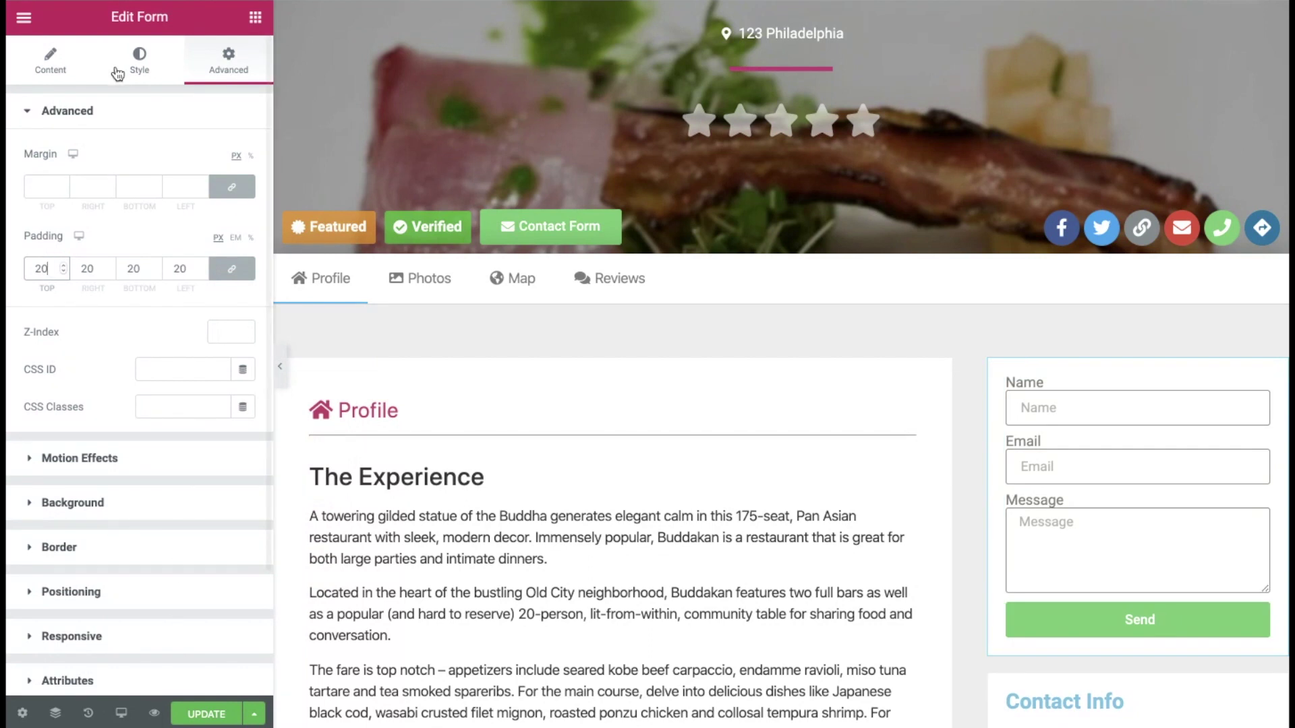
Replace the sidebar form's Email action after submit with GD Email Listing, and update the listing template.
{"action": "left_click", "coordinate": [51, 65]}
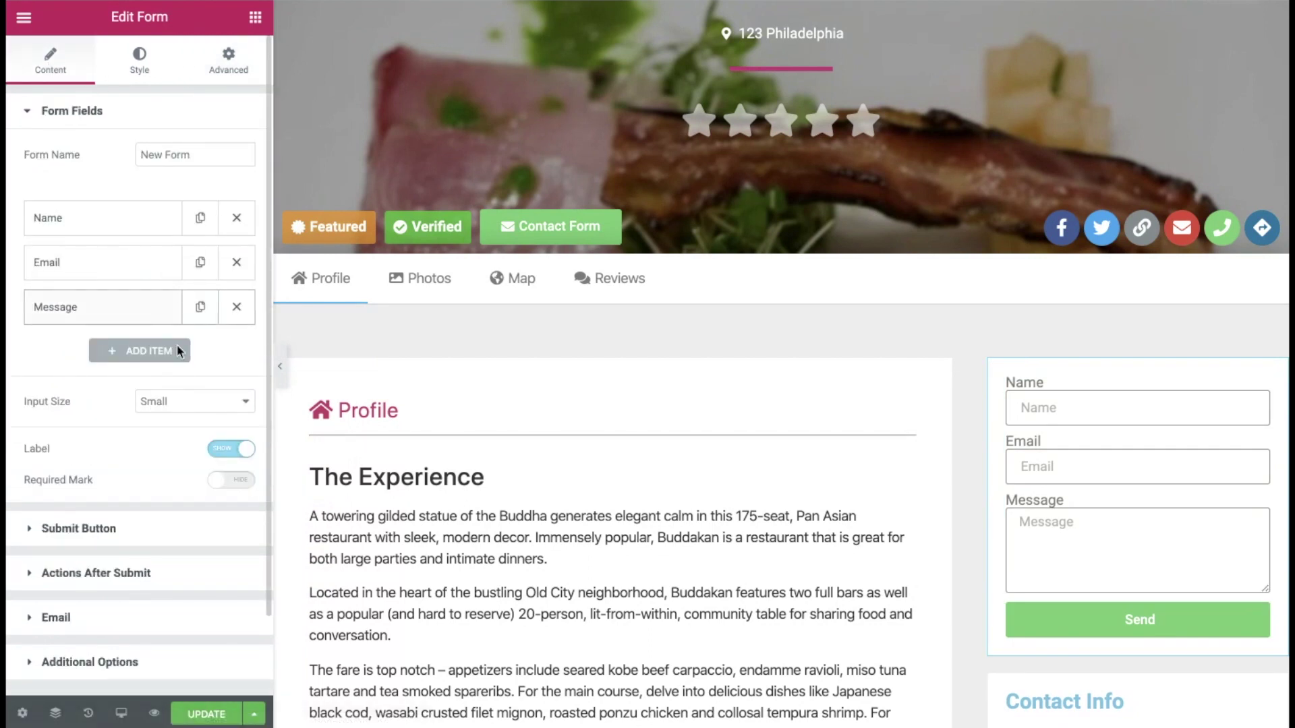
{"action": "scroll", "coordinate": [80, 612], "scroll_direction": "down", "scroll_amount": 2}
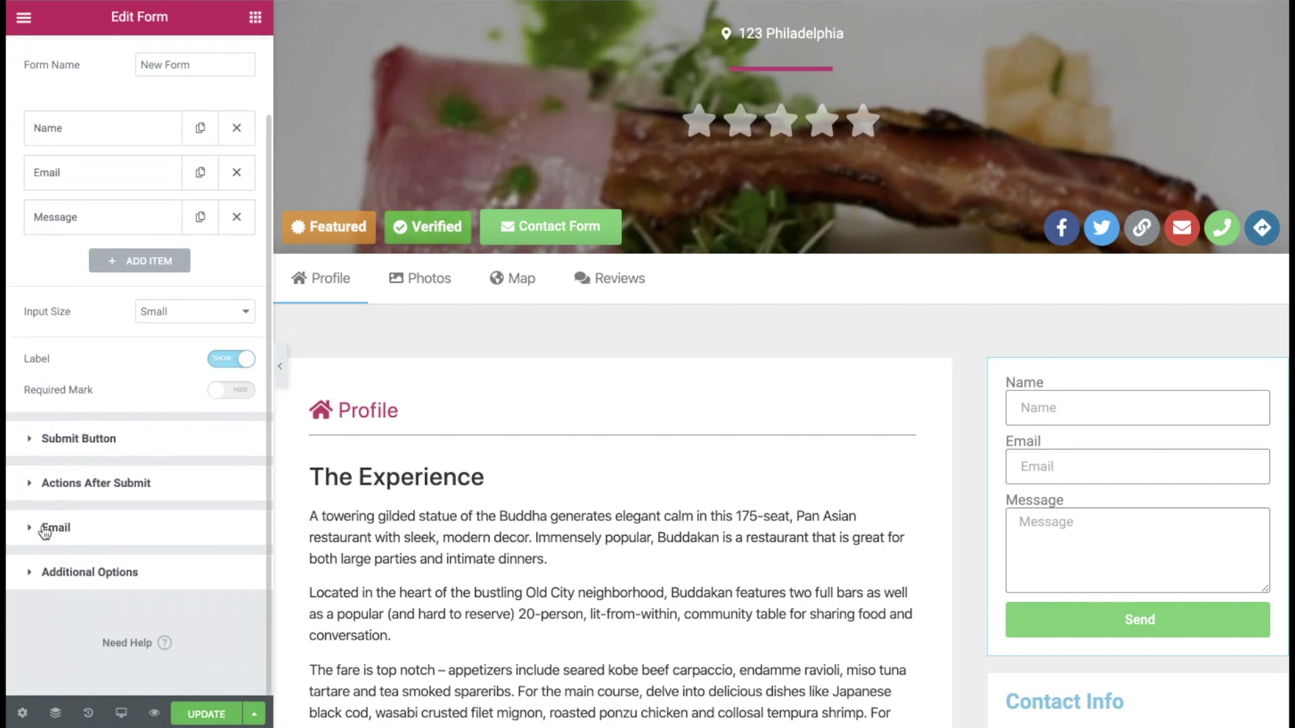
{"action": "left_click", "coordinate": [107, 482]}
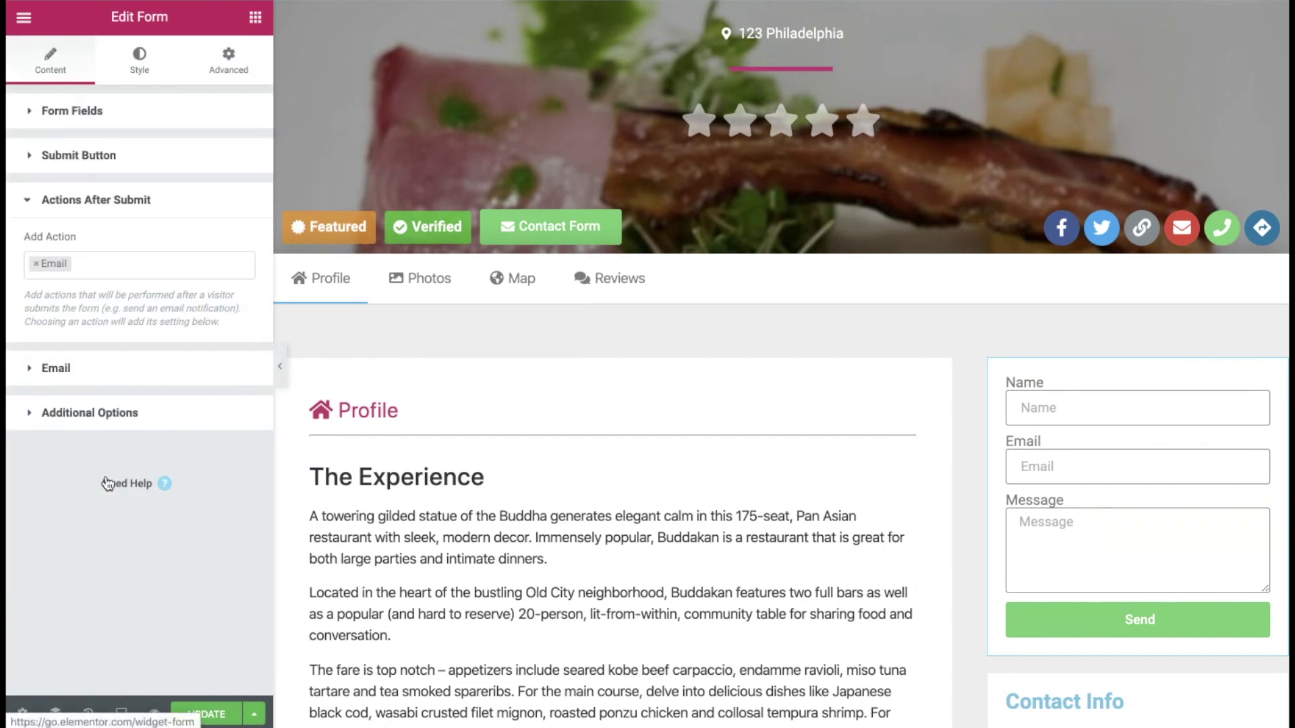
{"action": "left_click", "coordinate": [36, 264]}
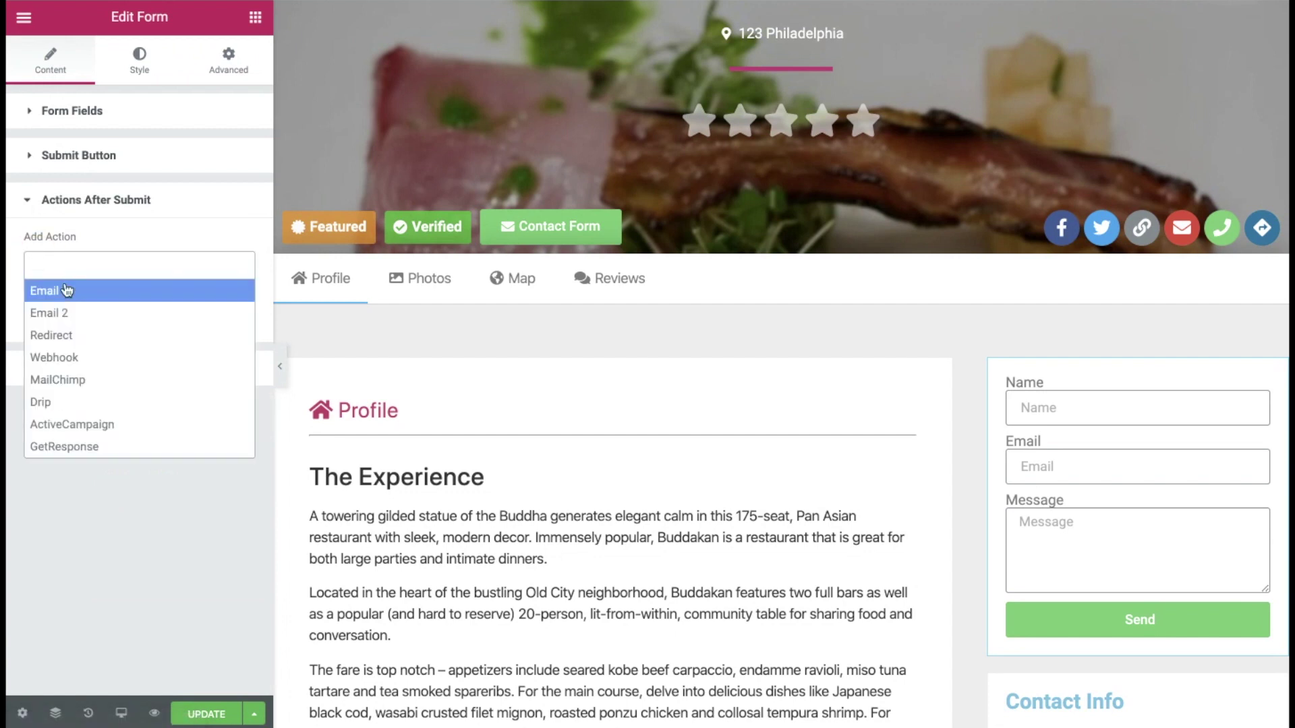
{"action": "scroll", "coordinate": [80, 345], "scroll_direction": "down", "scroll_amount": 3}
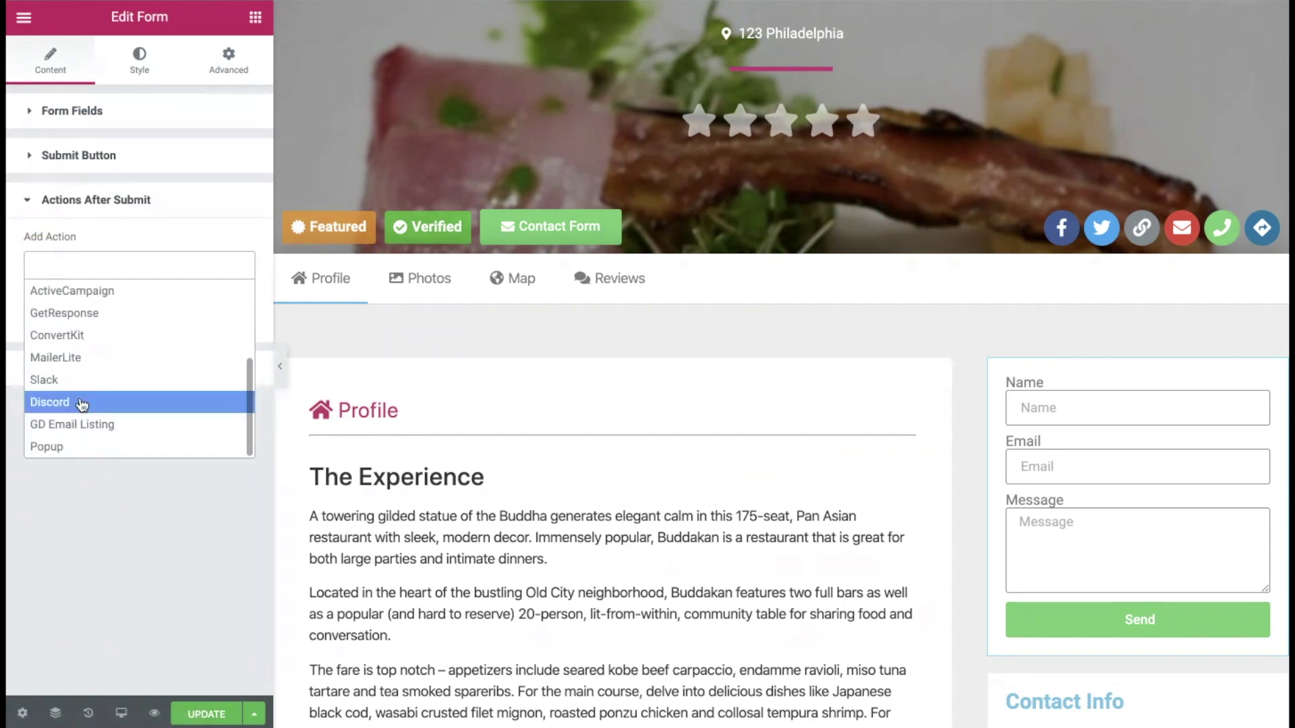
{"action": "left_click", "coordinate": [85, 425]}
{"action": "left_click", "coordinate": [81, 368]}
{"action": "scroll", "coordinate": [127, 365], "scroll_direction": "down", "scroll_amount": 5}
{"action": "left_click", "coordinate": [199, 712]}
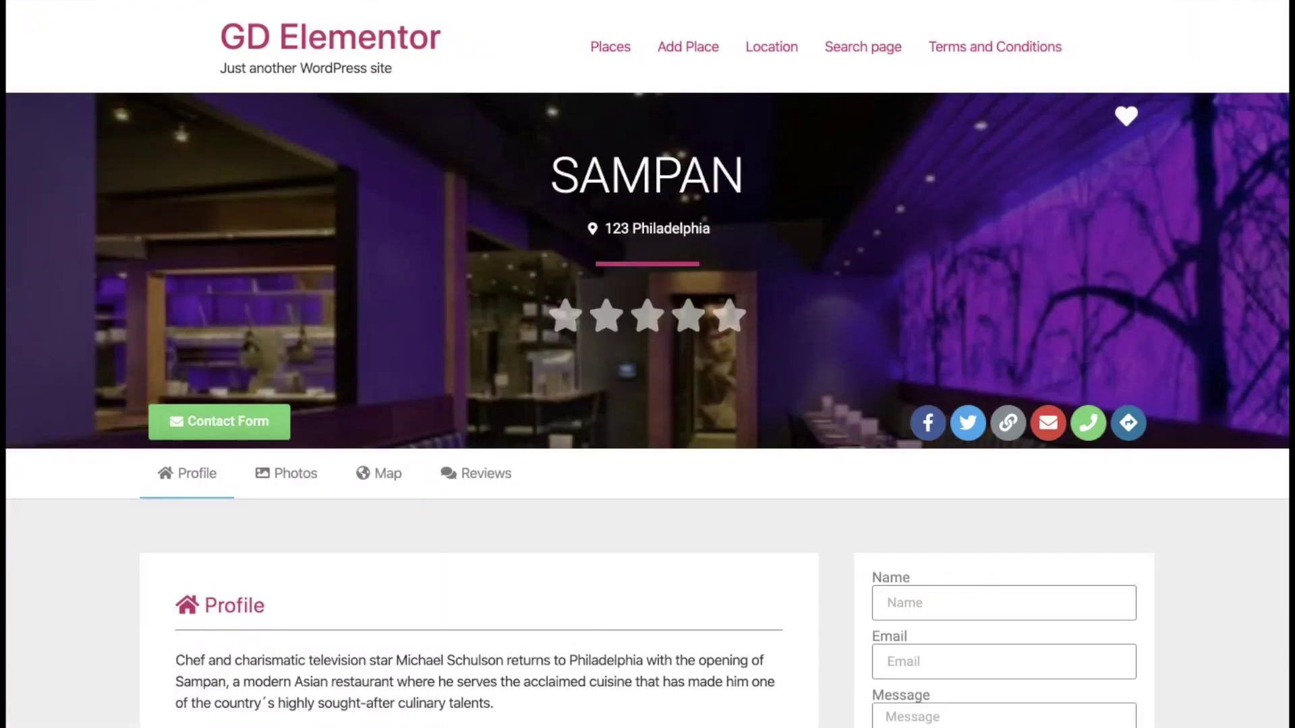
Check the sidebar form on the Sampan listing page, then view and close the envelope icon's contact popup.
{"action": "scroll", "coordinate": [985, 528], "scroll_direction": "down", "scroll_amount": 6}
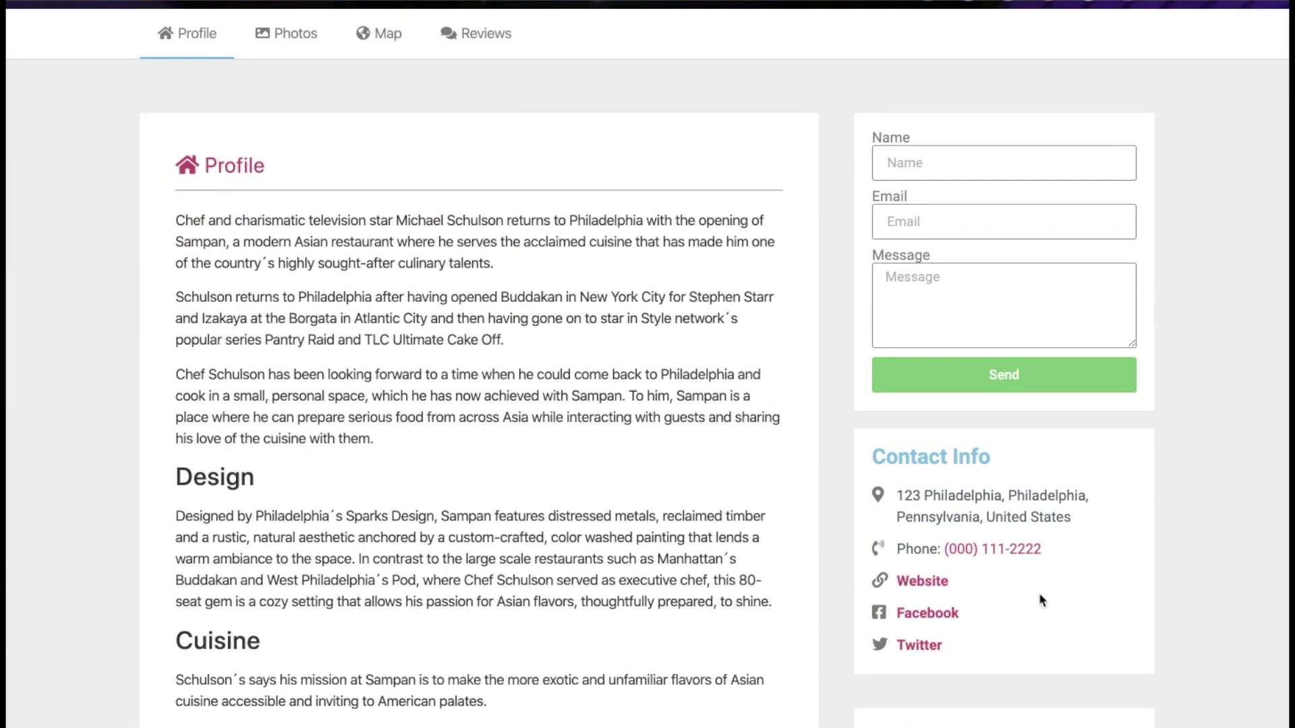
{"action": "scroll", "coordinate": [1038, 593], "scroll_direction": "up", "scroll_amount": 3}
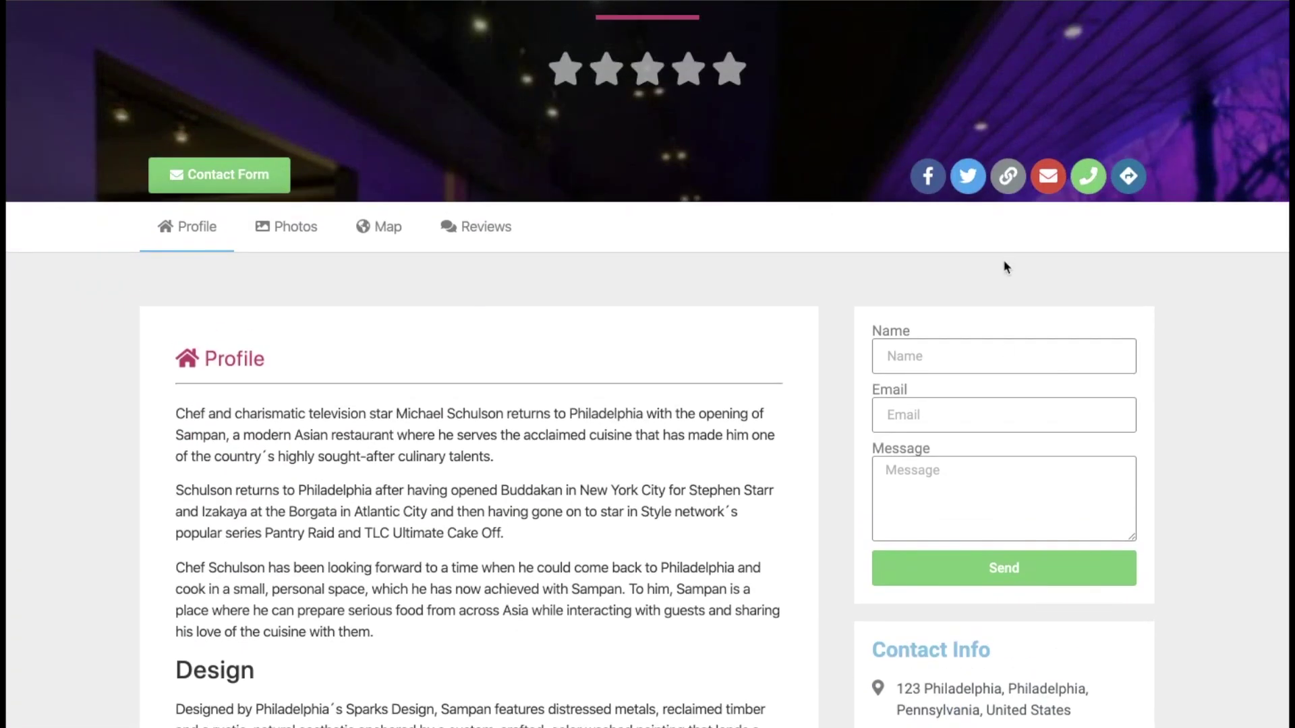
{"action": "left_click", "coordinate": [1048, 186]}
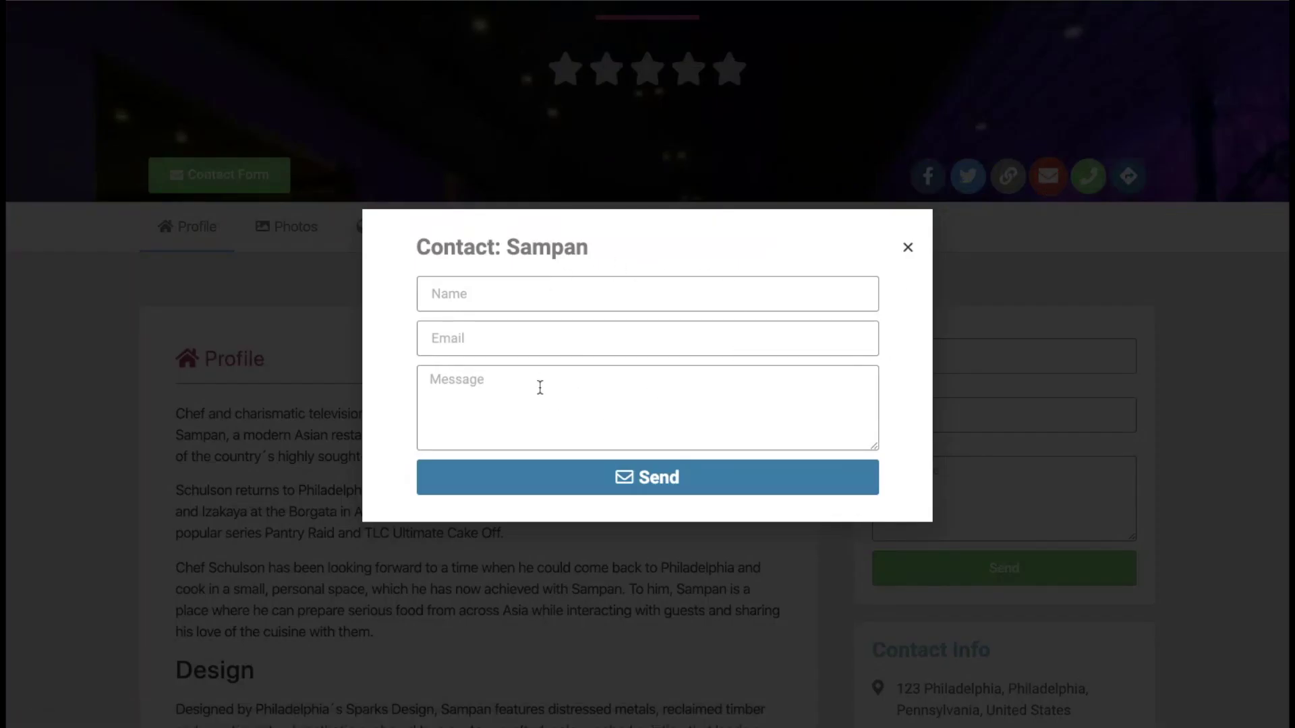
{"action": "left_click", "coordinate": [908, 249]}
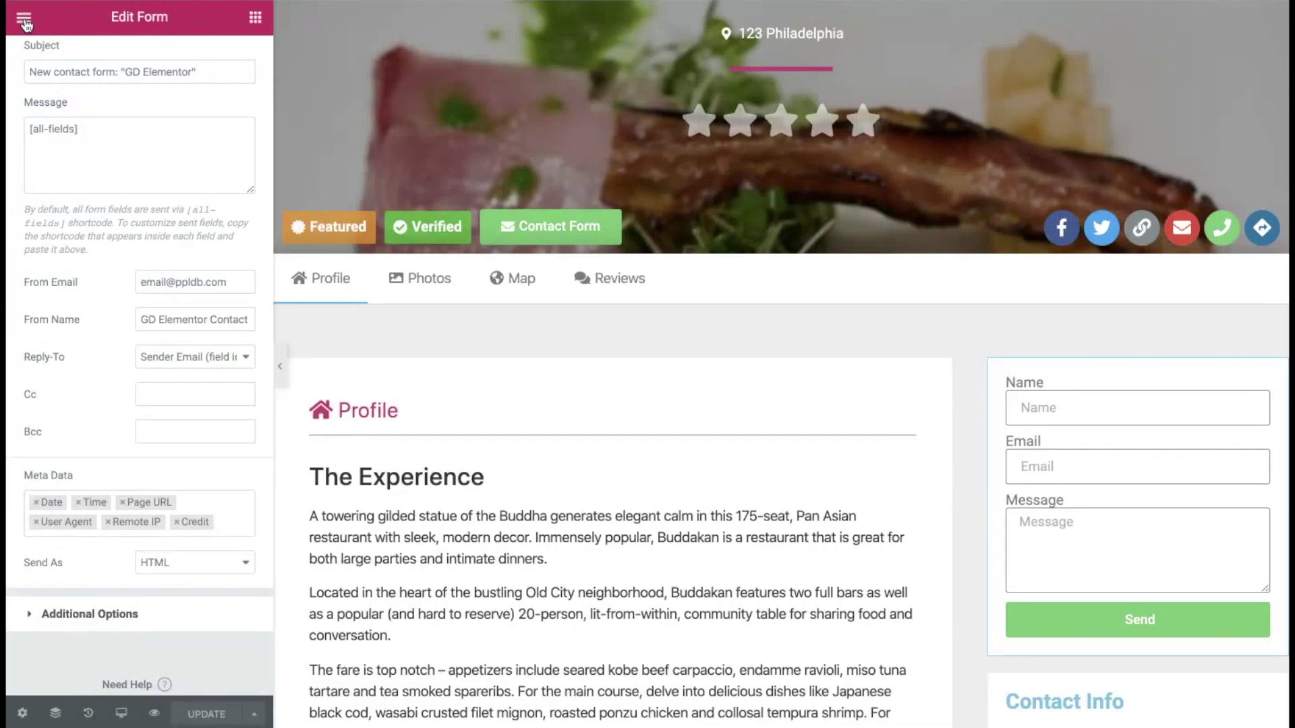
Exit the listing template to the dashboard and open the GD Contact Form popup for editing in Elementor.
{"action": "left_click", "coordinate": [24, 18]}
{"action": "left_click", "coordinate": [125, 520]}
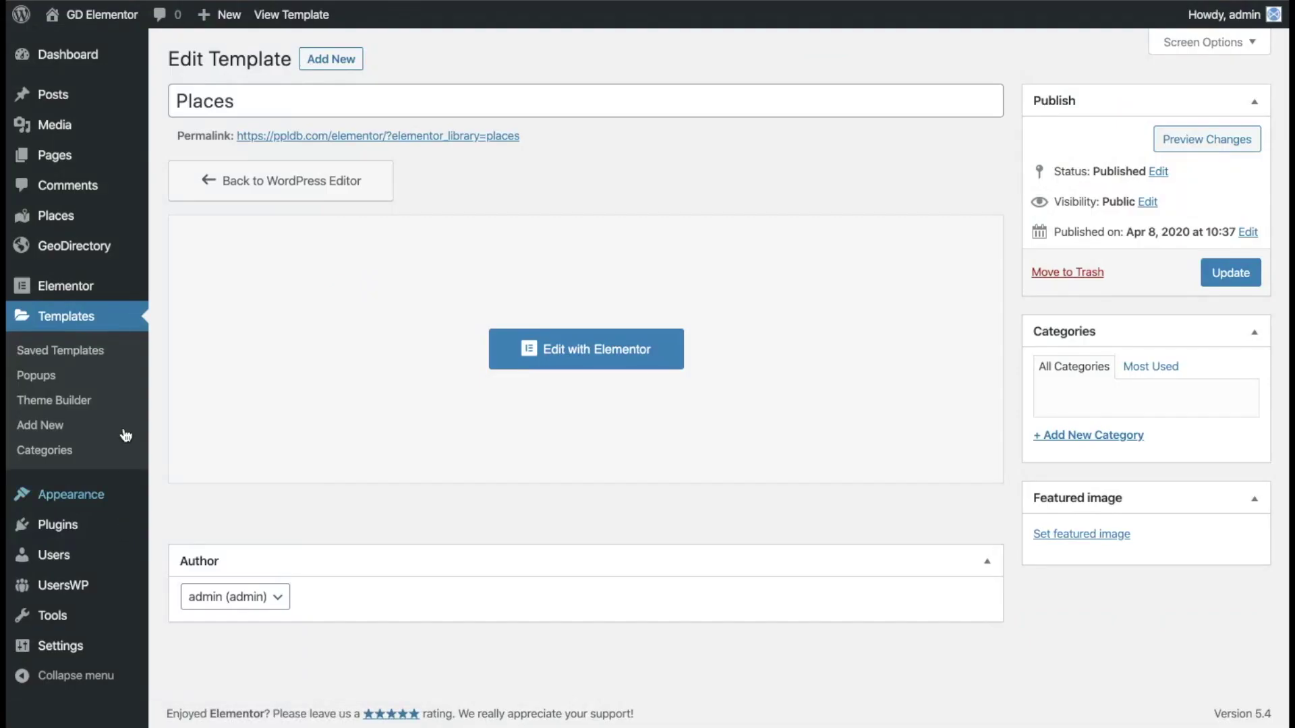
{"action": "mouse_move", "coordinate": [65, 287]}
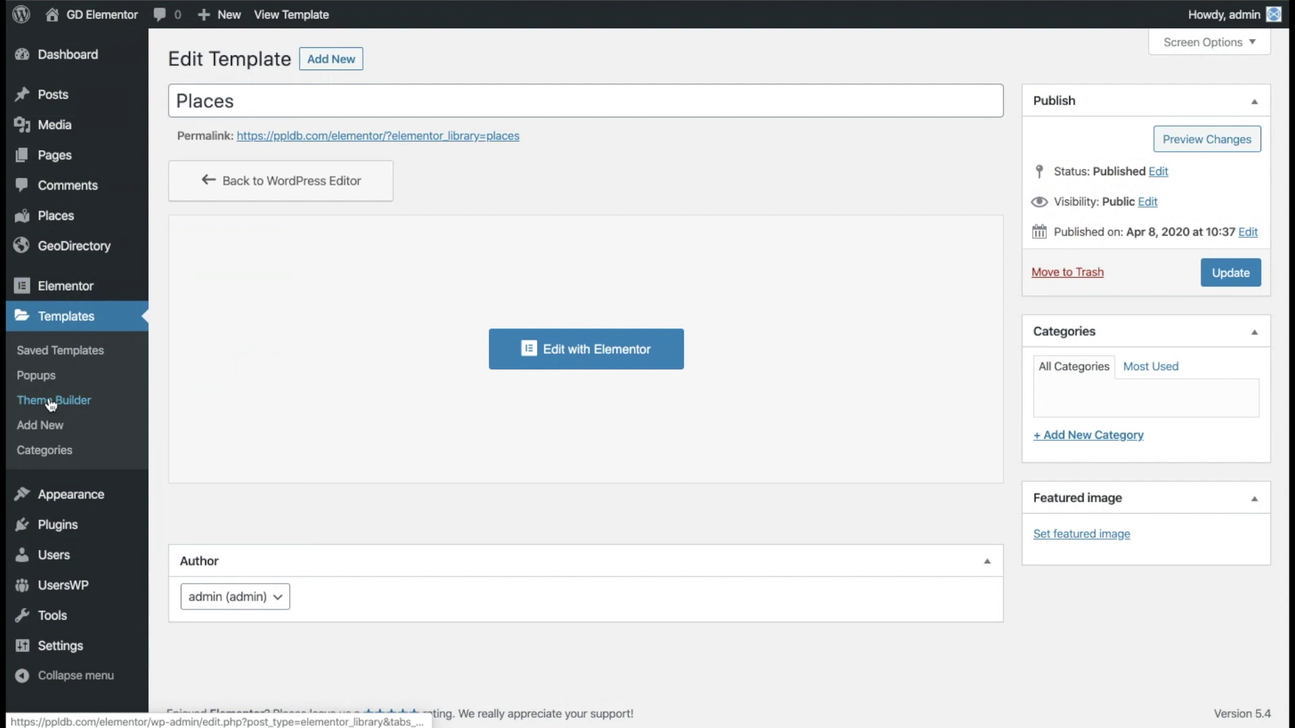
{"action": "left_click", "coordinate": [36, 376]}
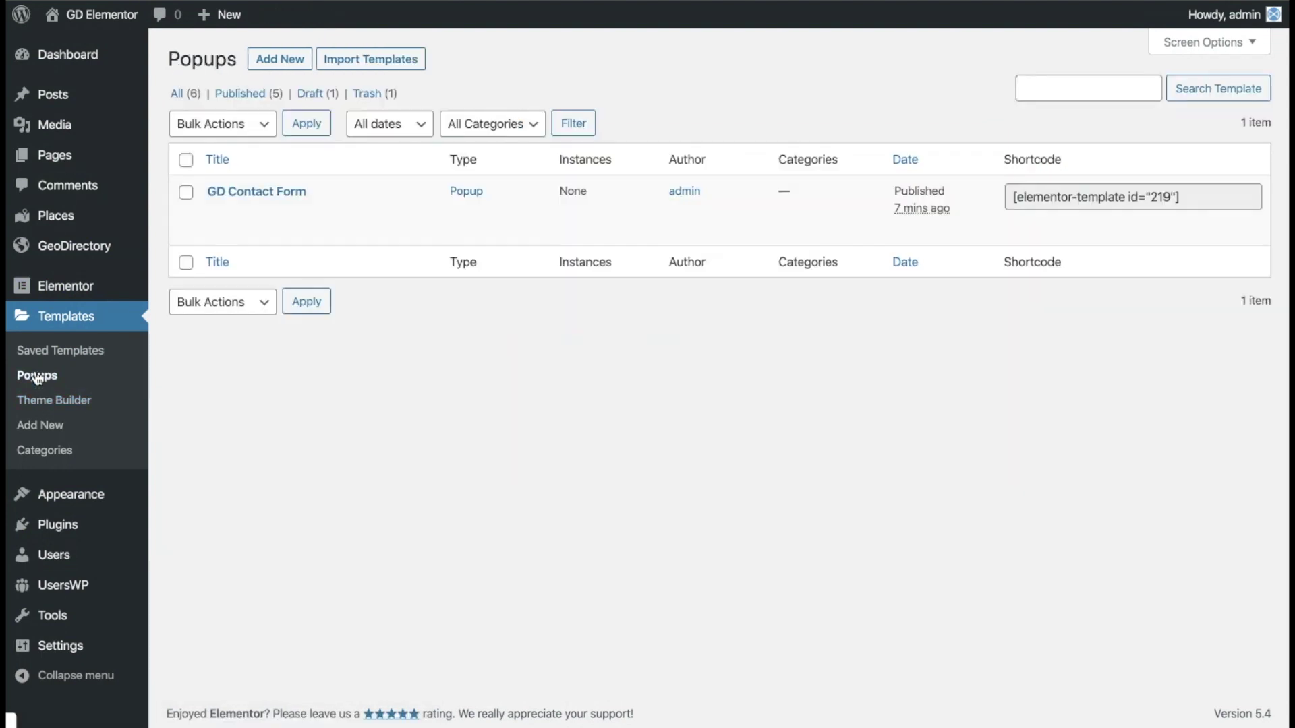
{"action": "left_click", "coordinate": [297, 232]}
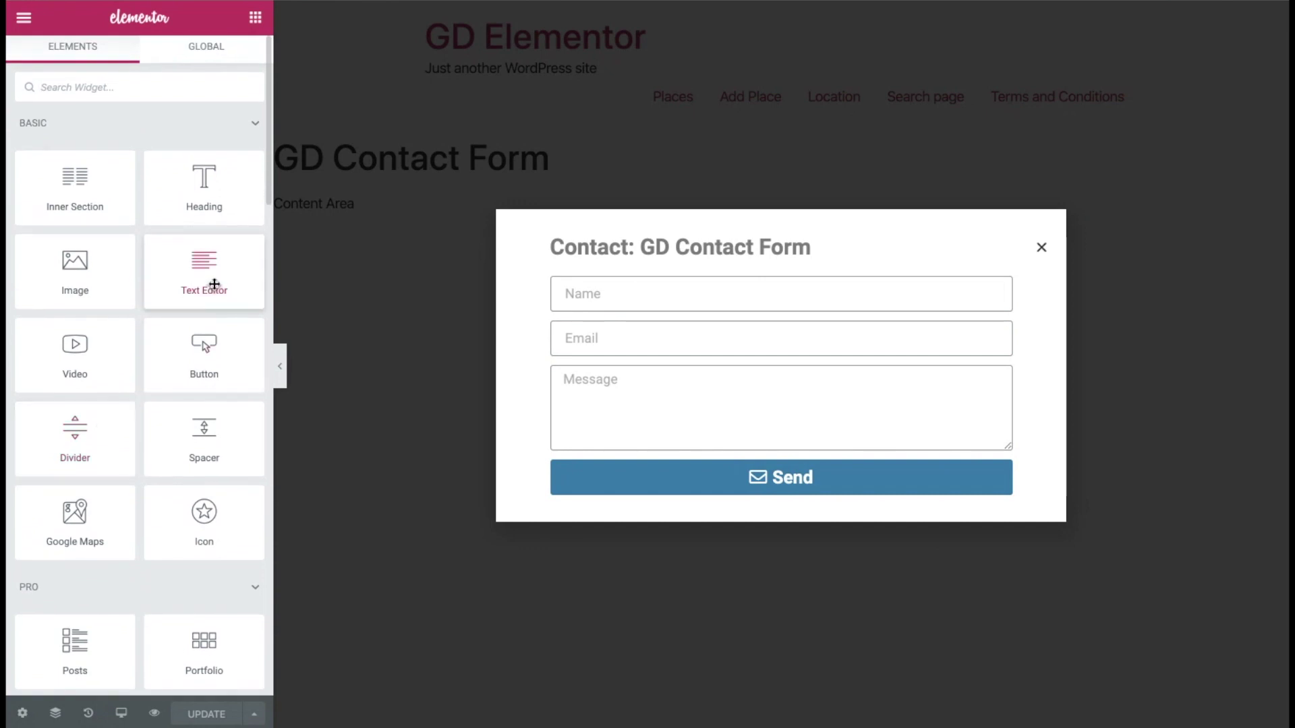
Add a heading above the popup's contact title reading "This listing has not added an email".
{"action": "left_click_drag", "start_coordinate": [204, 176], "coordinate": [783, 217]}
{"action": "type", "text": "This"}
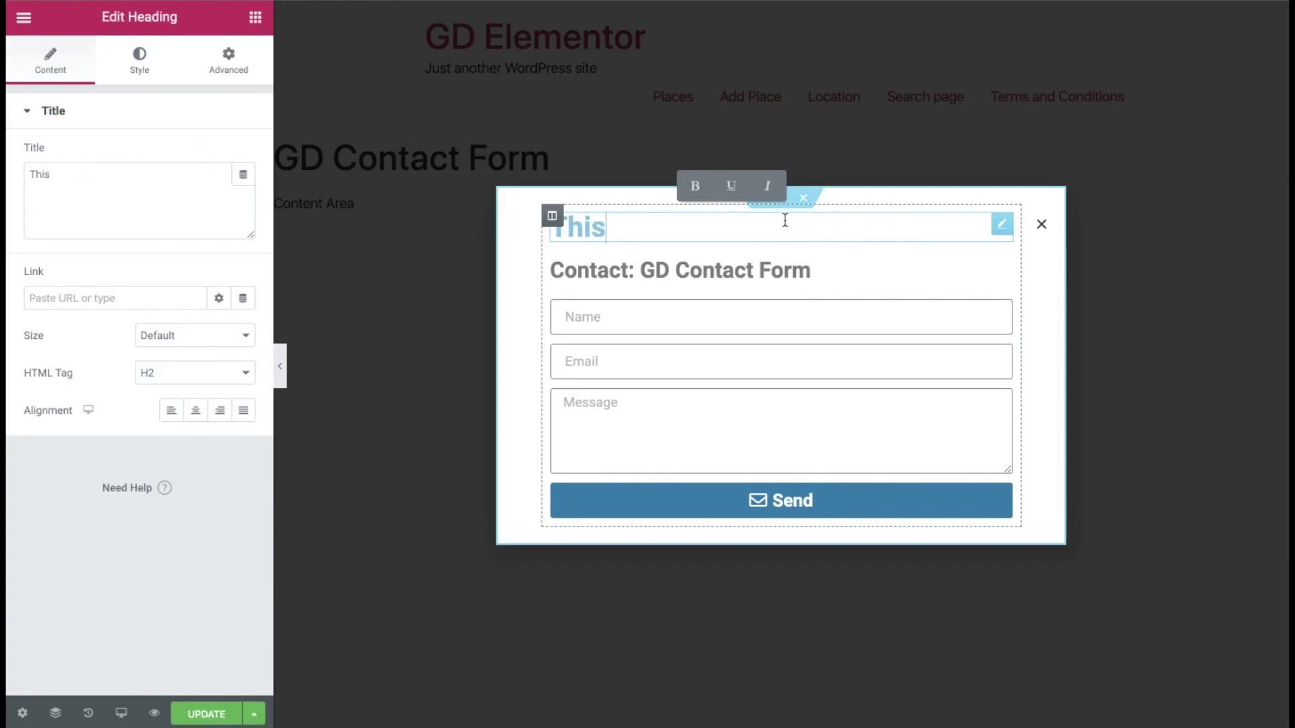
{"action": "type", "text": " listing has not added"}
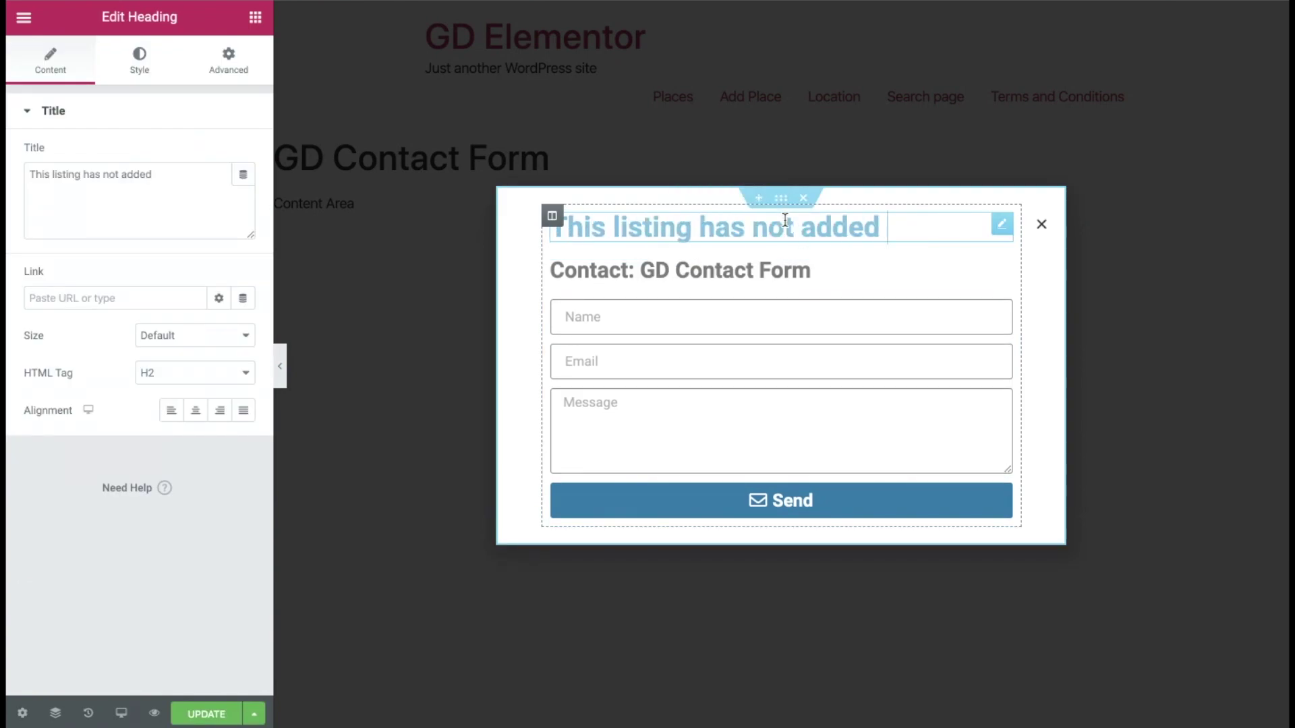
{"action": "type", "text": " an email"}
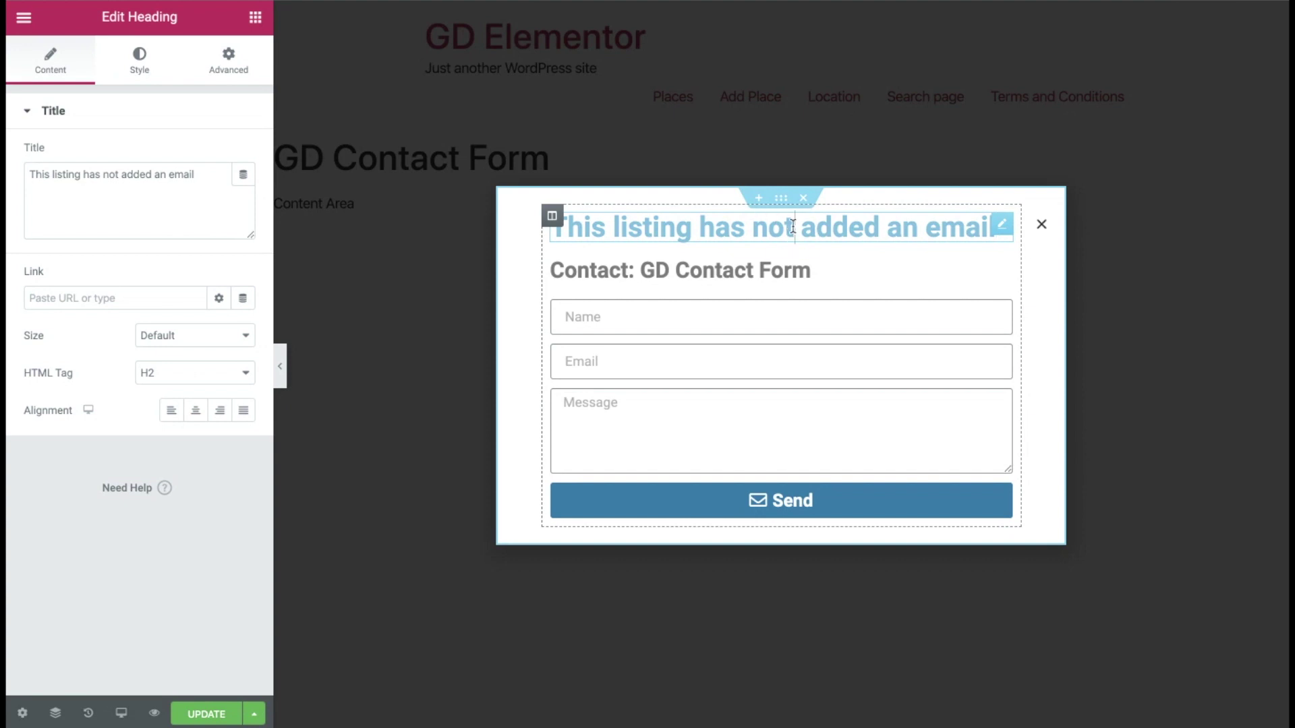
Assign the GD CSS Hide Condition dynamic tag to the CSS Classes of the "This listing has not added an email" heading.
{"action": "left_click", "coordinate": [225, 64]}
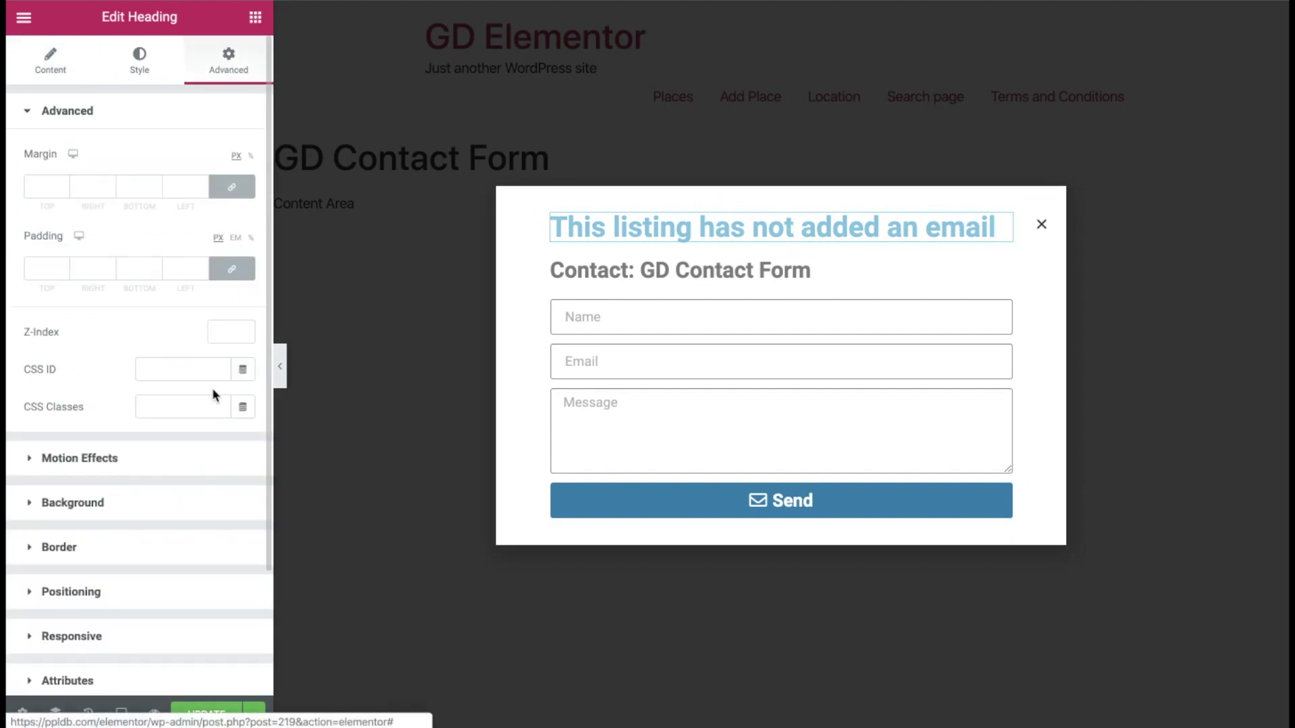
{"action": "left_click", "coordinate": [185, 402]}
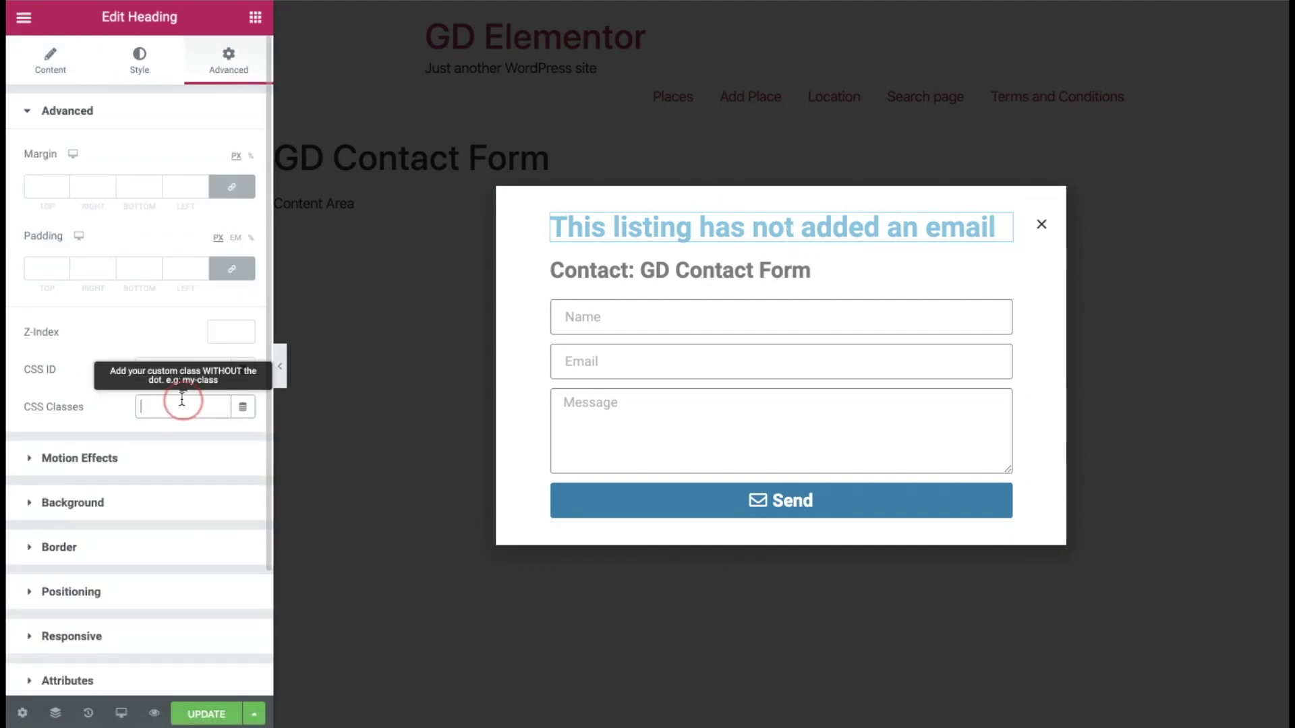
{"action": "left_click", "coordinate": [242, 408]}
{"action": "scroll", "coordinate": [182, 486], "scroll_direction": "down", "scroll_amount": 8}
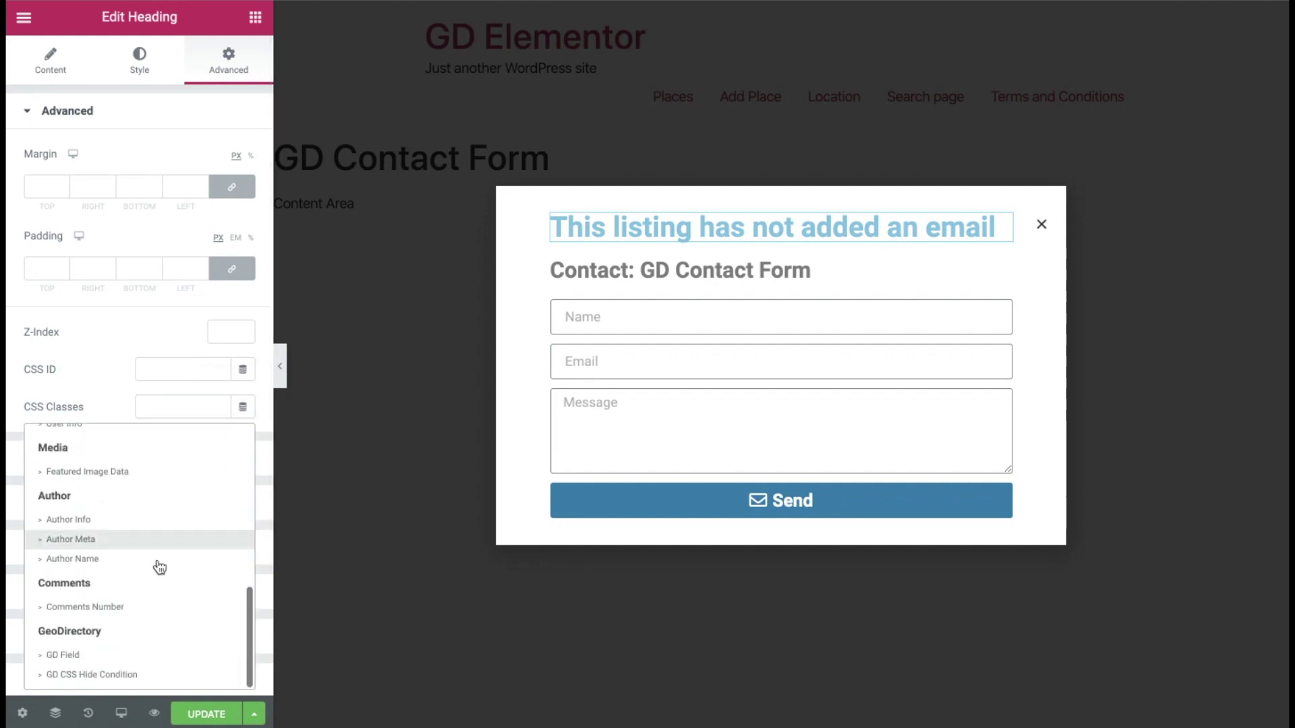
{"action": "left_click", "coordinate": [103, 675]}
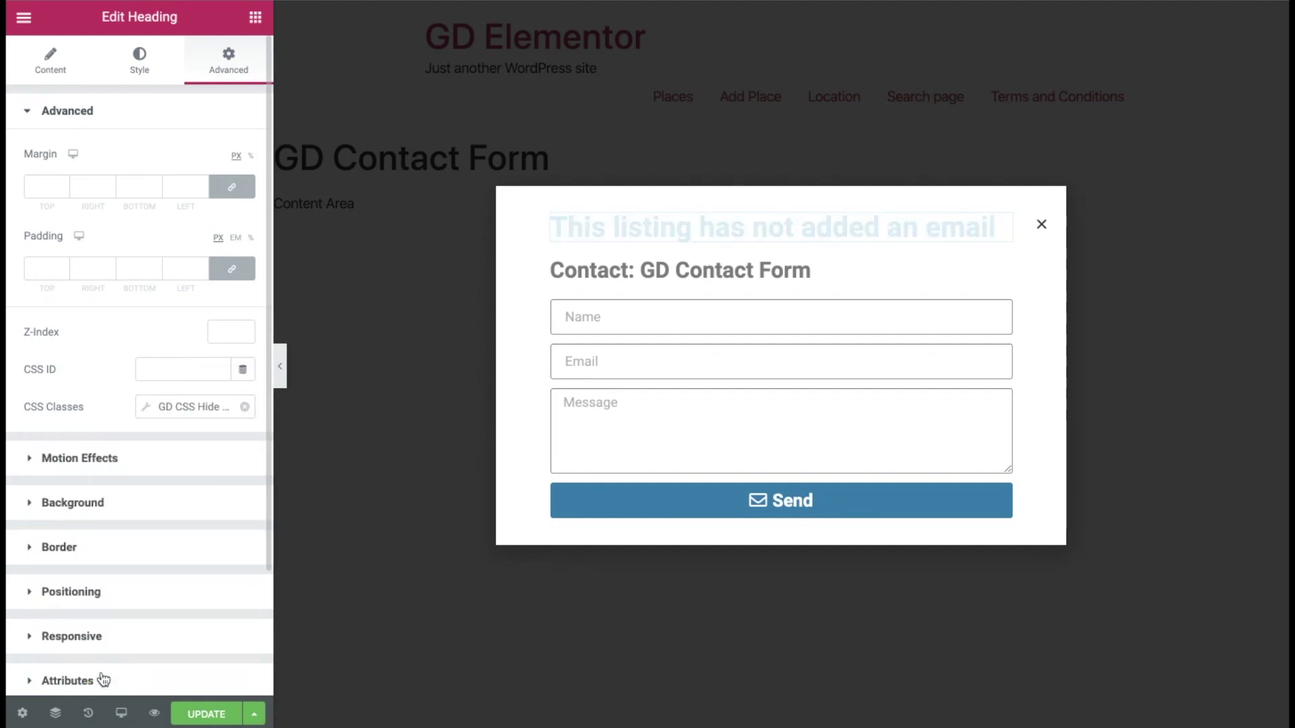
Configure that heading's hide condition with the email key and the condition "is not empty".
{"action": "left_click", "coordinate": [170, 406]}
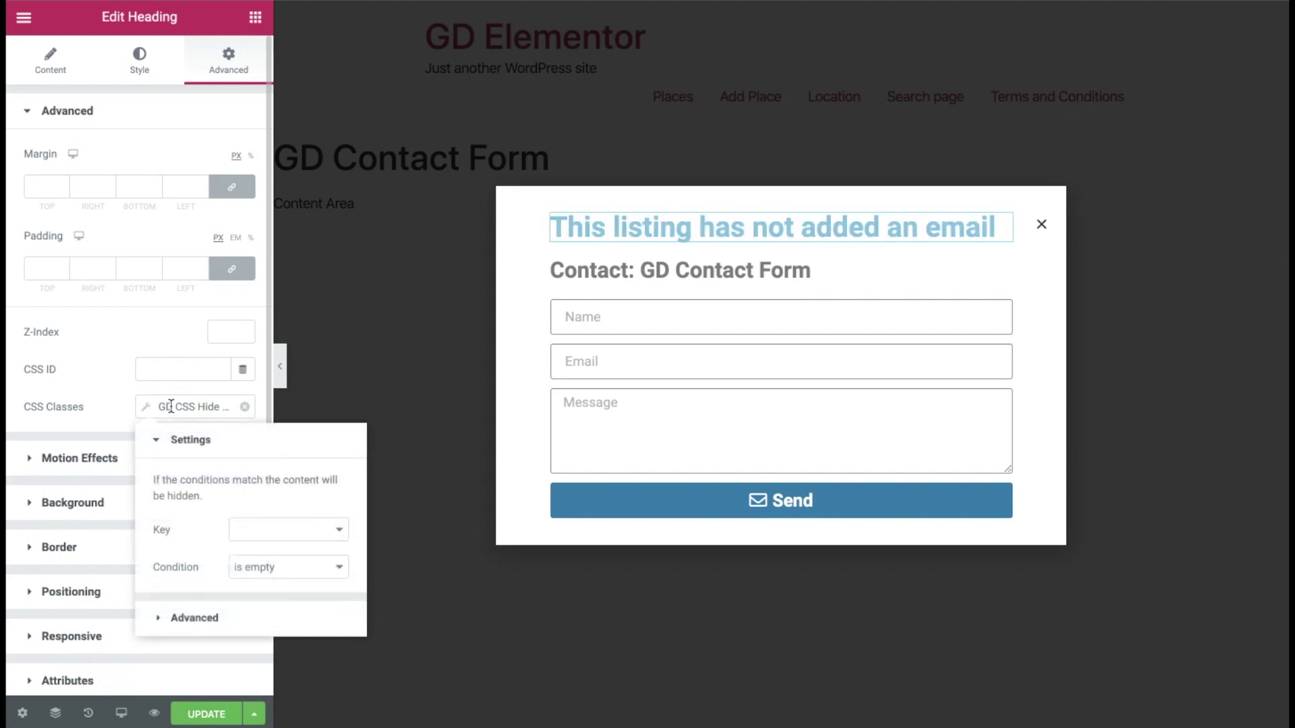
{"action": "left_click", "coordinate": [247, 533]}
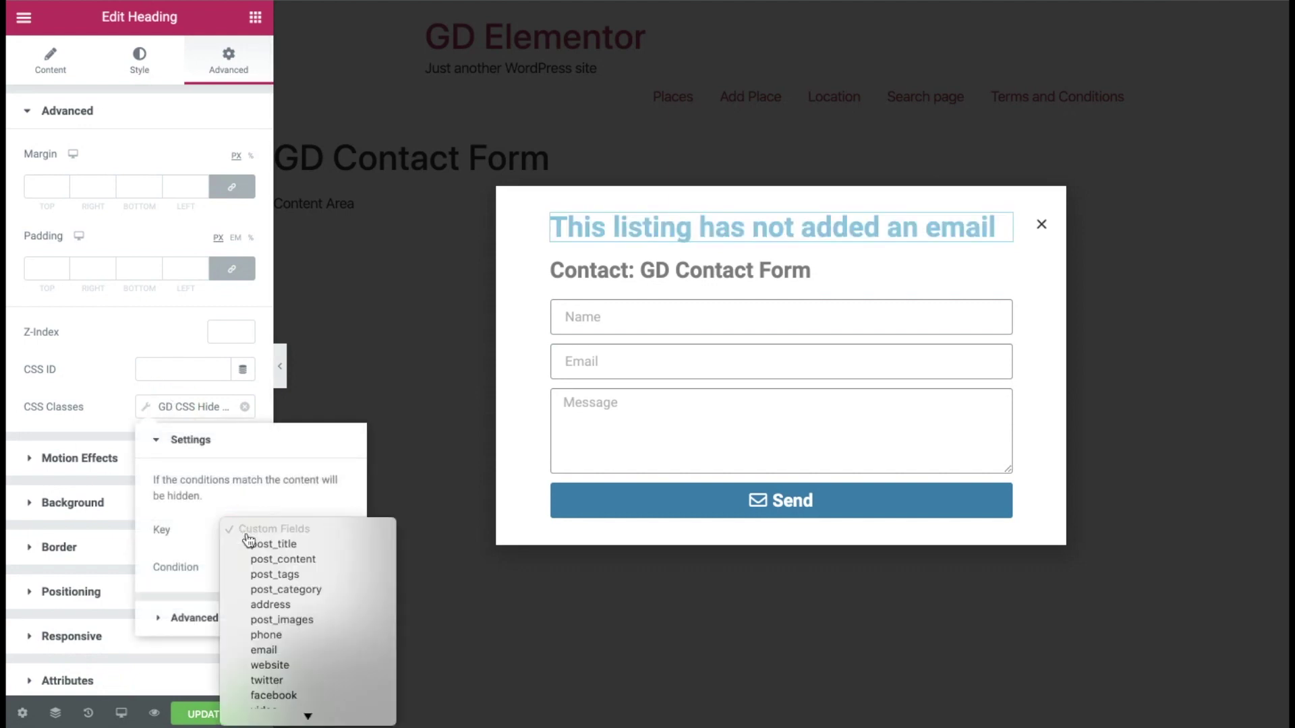
{"action": "left_click", "coordinate": [284, 649]}
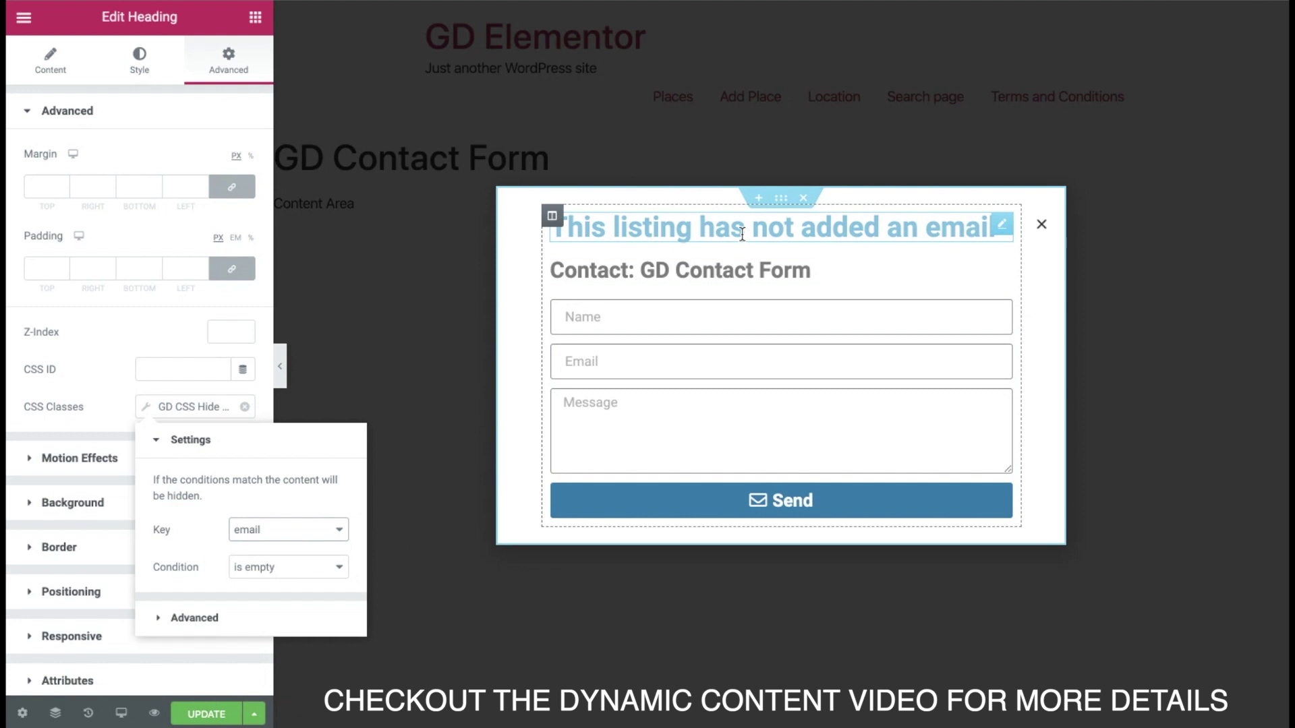
{"action": "left_click", "coordinate": [256, 576]}
{"action": "left_click", "coordinate": [259, 581]}
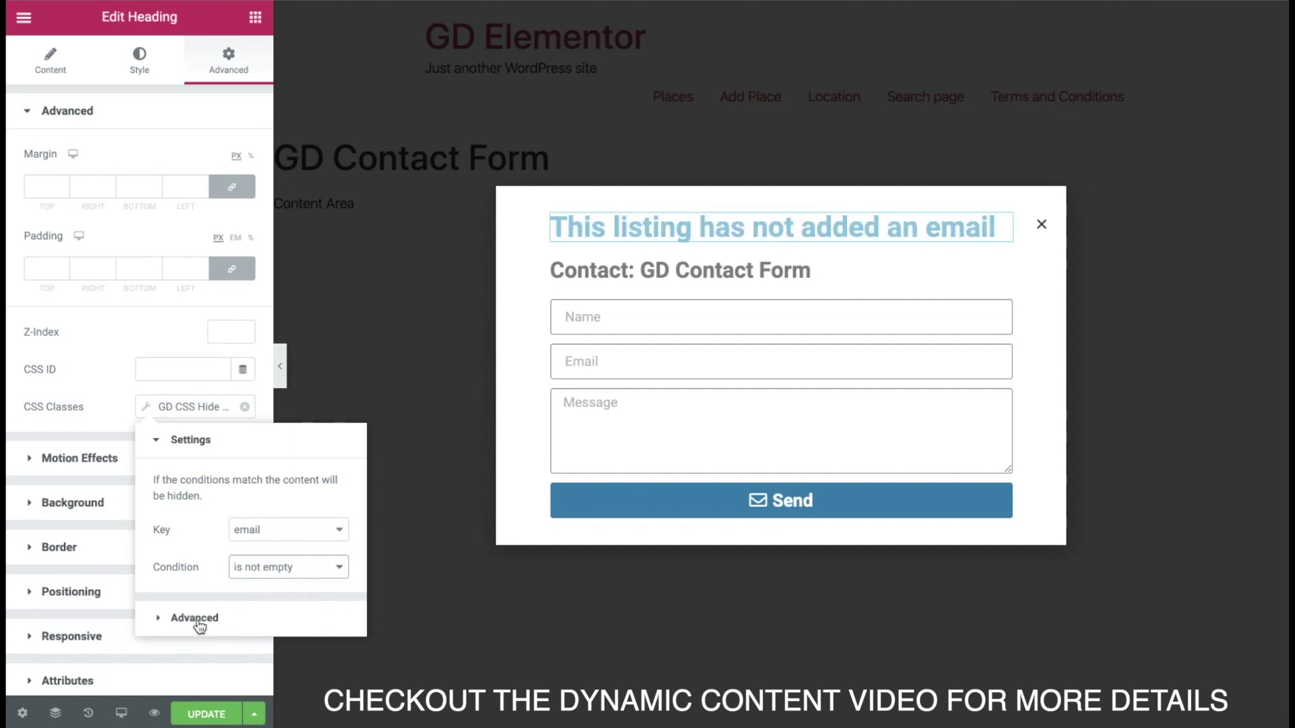
{"action": "left_click", "coordinate": [121, 399]}
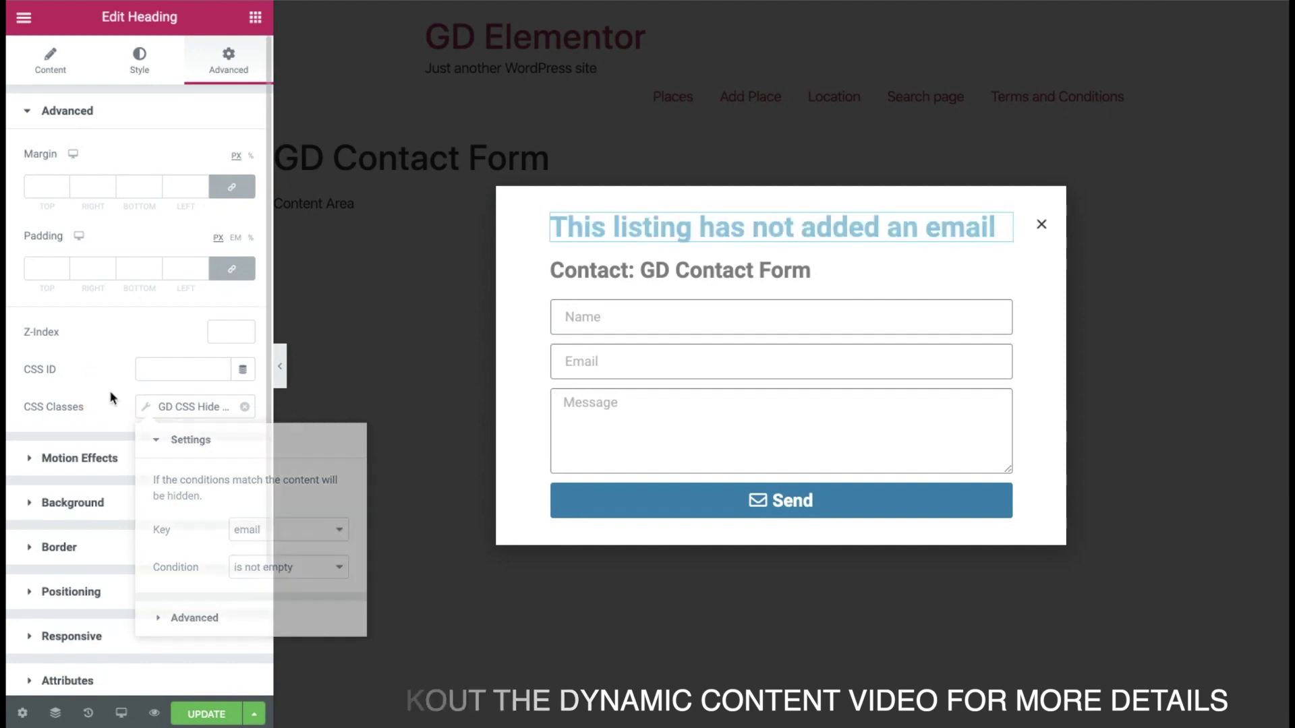
Assign the GD CSS Hide Condition dynamic tag to the CSS Classes of the popup's contact title heading.
{"action": "left_click", "coordinate": [760, 269]}
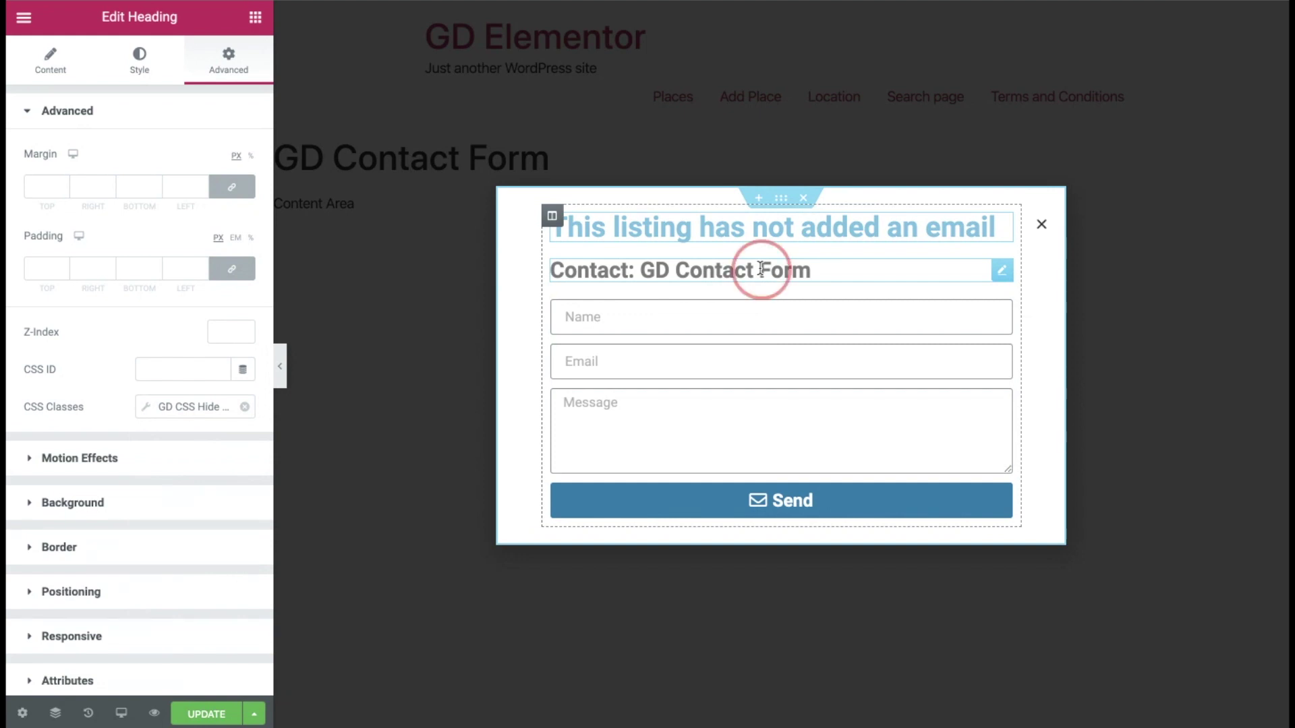
{"action": "left_click", "coordinate": [243, 70]}
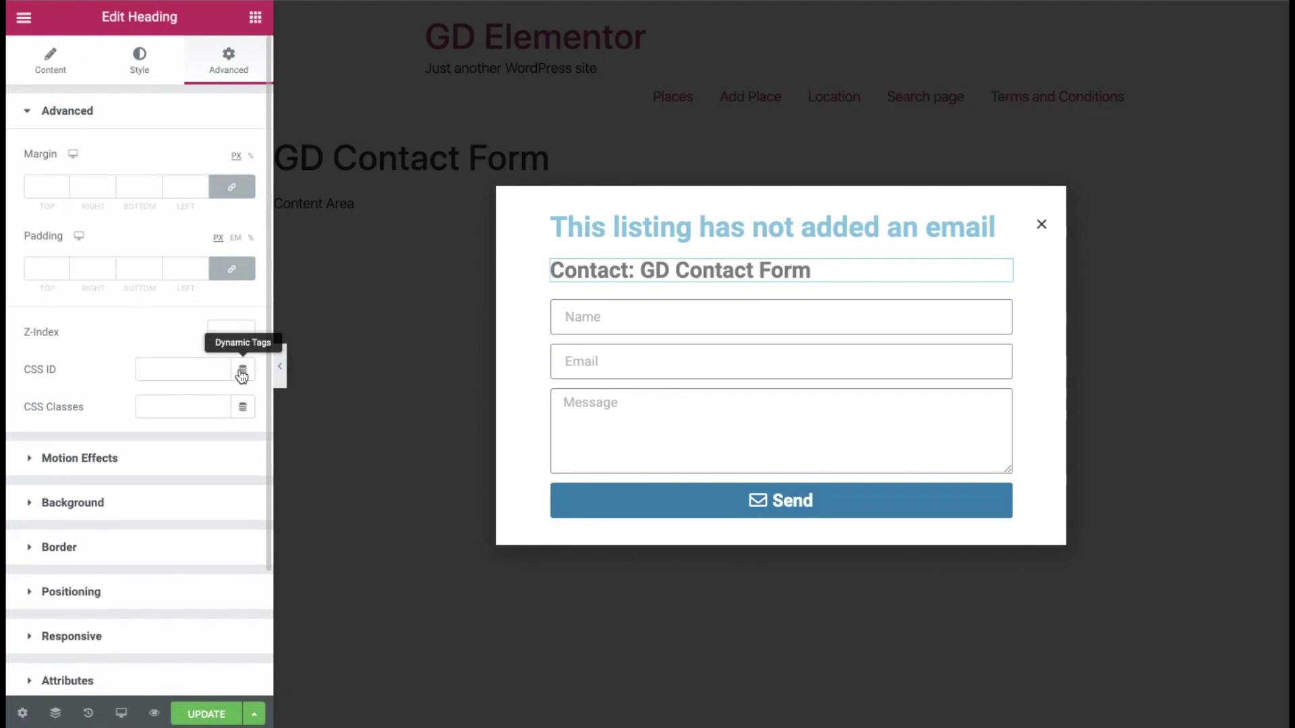
{"action": "left_click", "coordinate": [243, 408]}
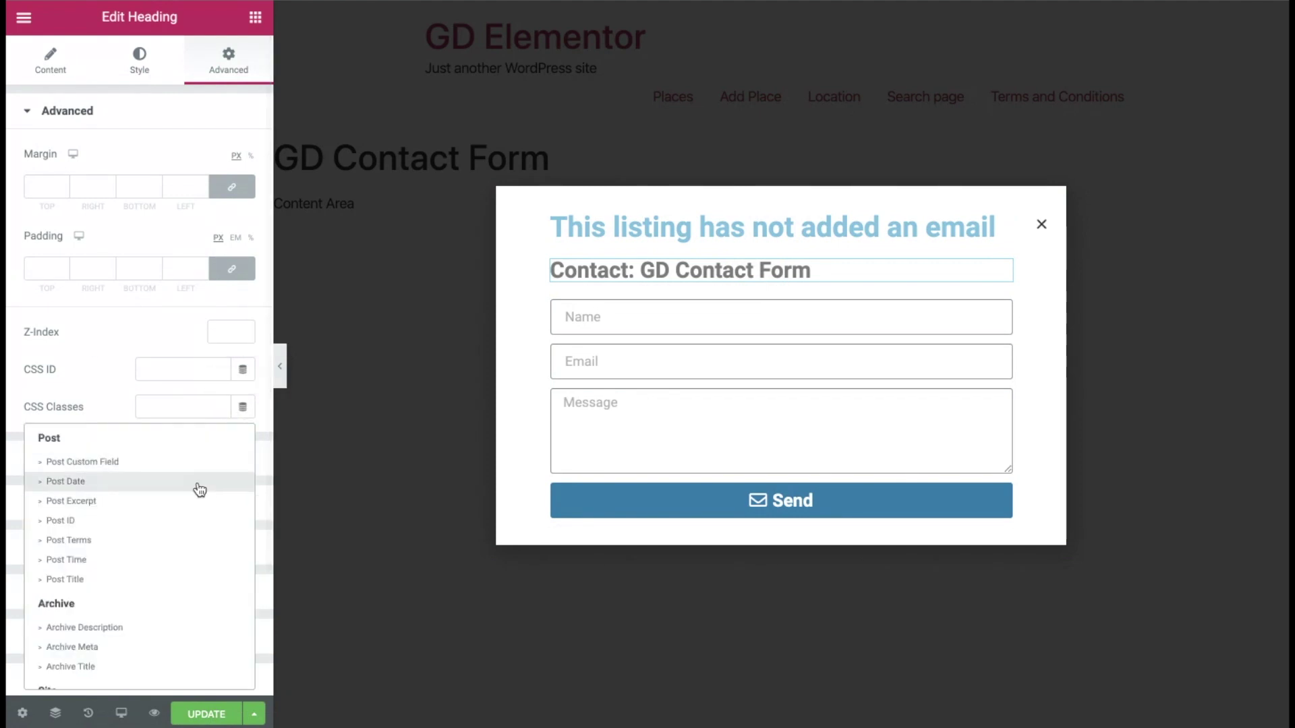
{"action": "scroll", "coordinate": [178, 536], "scroll_direction": "down", "scroll_amount": 1}
{"action": "scroll", "coordinate": [179, 537], "scroll_direction": "down", "scroll_amount": 5}
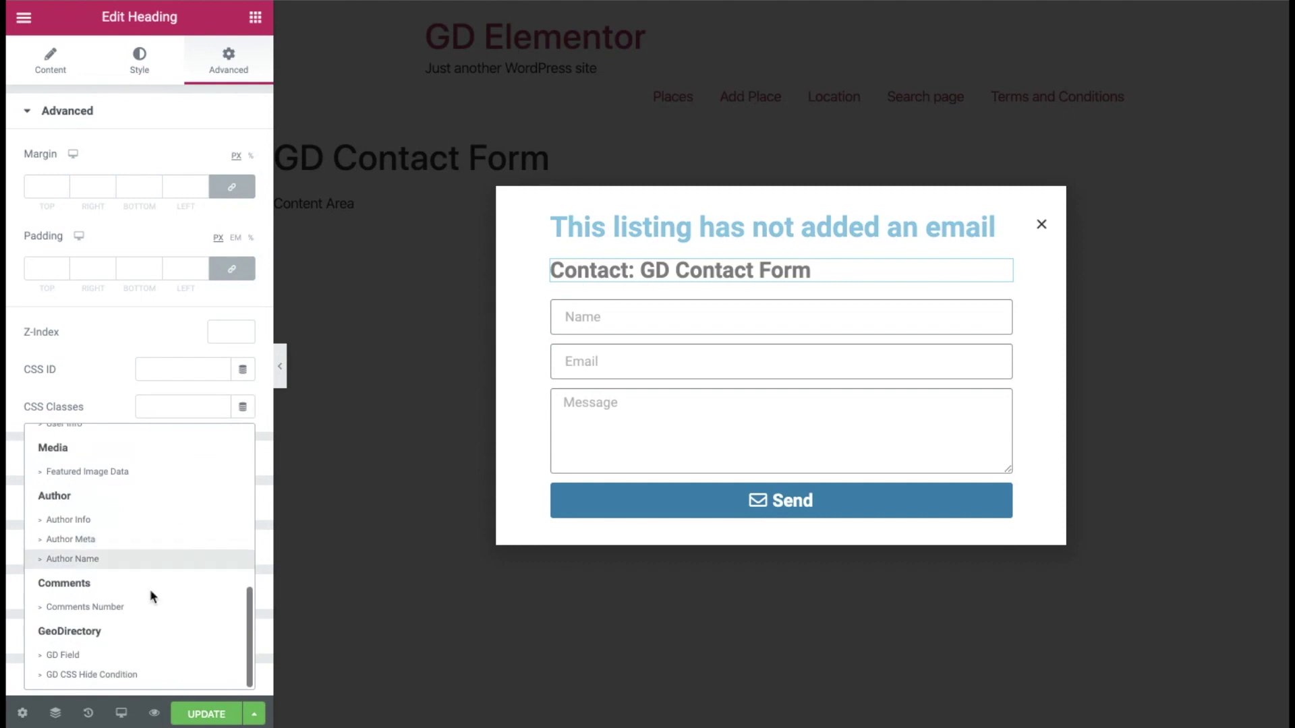
{"action": "left_click", "coordinate": [98, 675]}
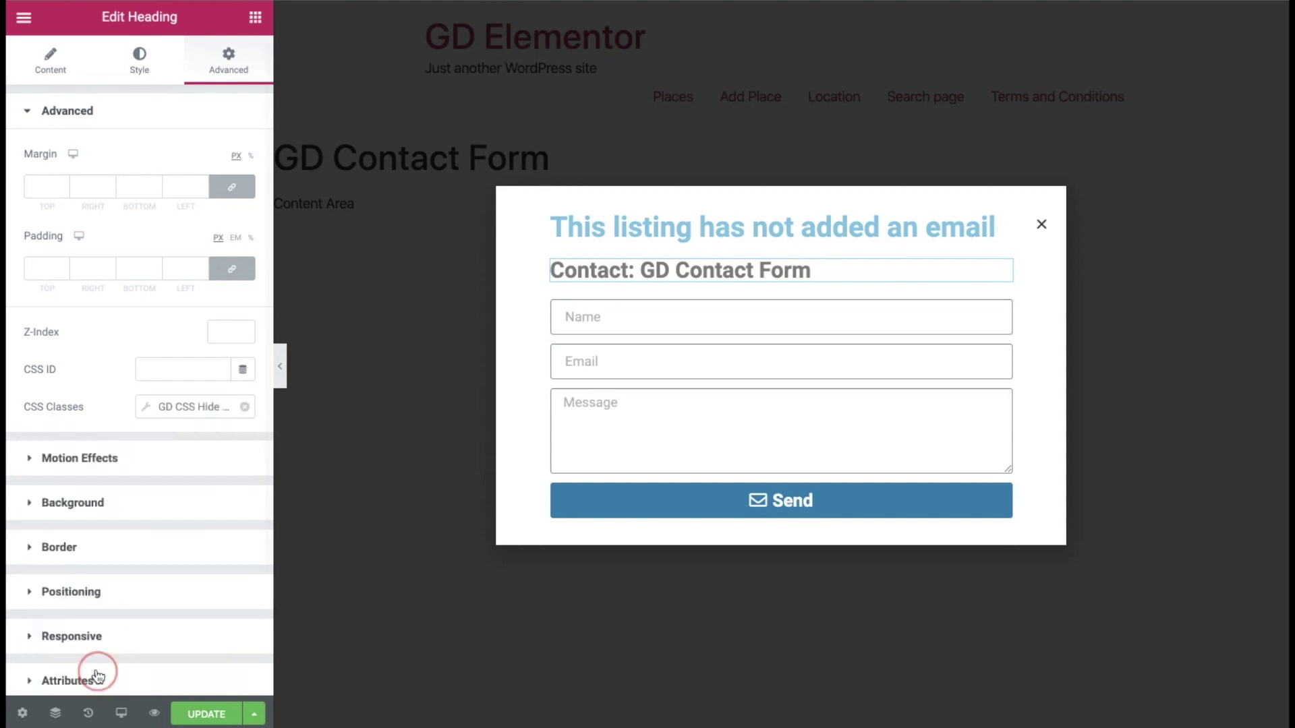
Configure the contact title's hide condition to apply when the email key is empty.
{"action": "left_click", "coordinate": [182, 407]}
{"action": "left_click", "coordinate": [256, 533]}
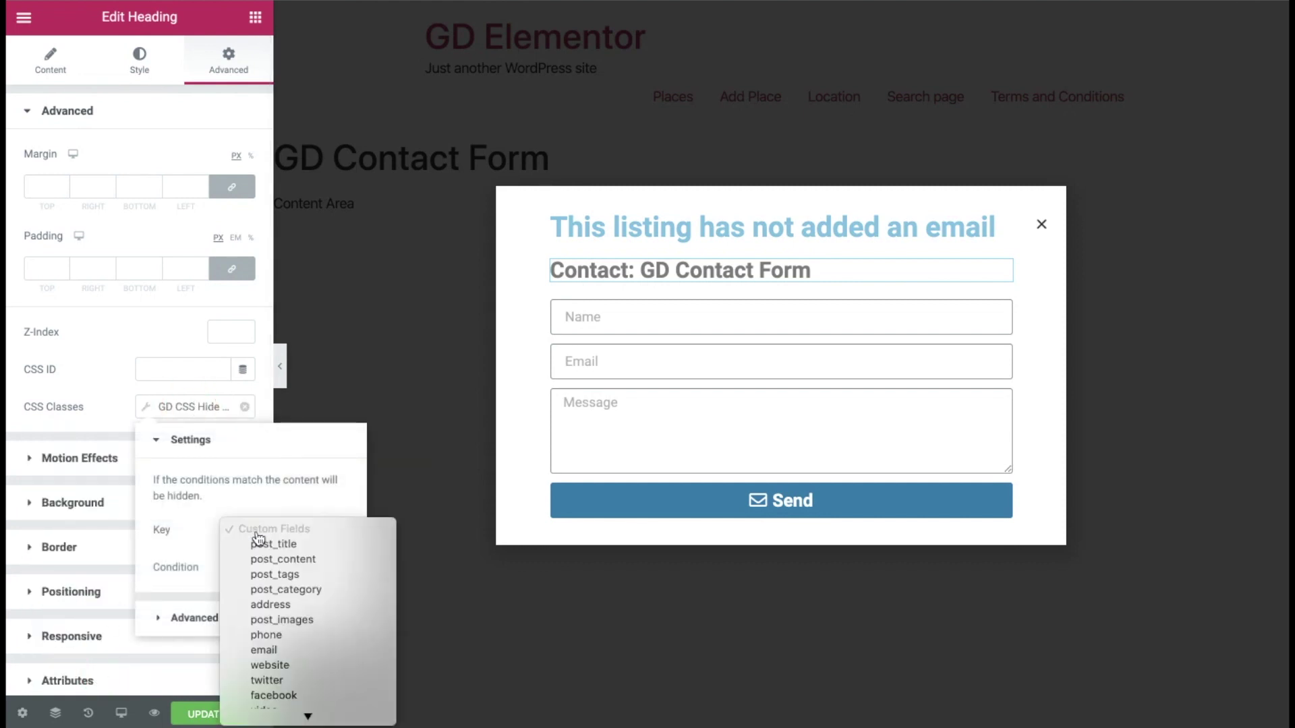
{"action": "left_click", "coordinate": [267, 650]}
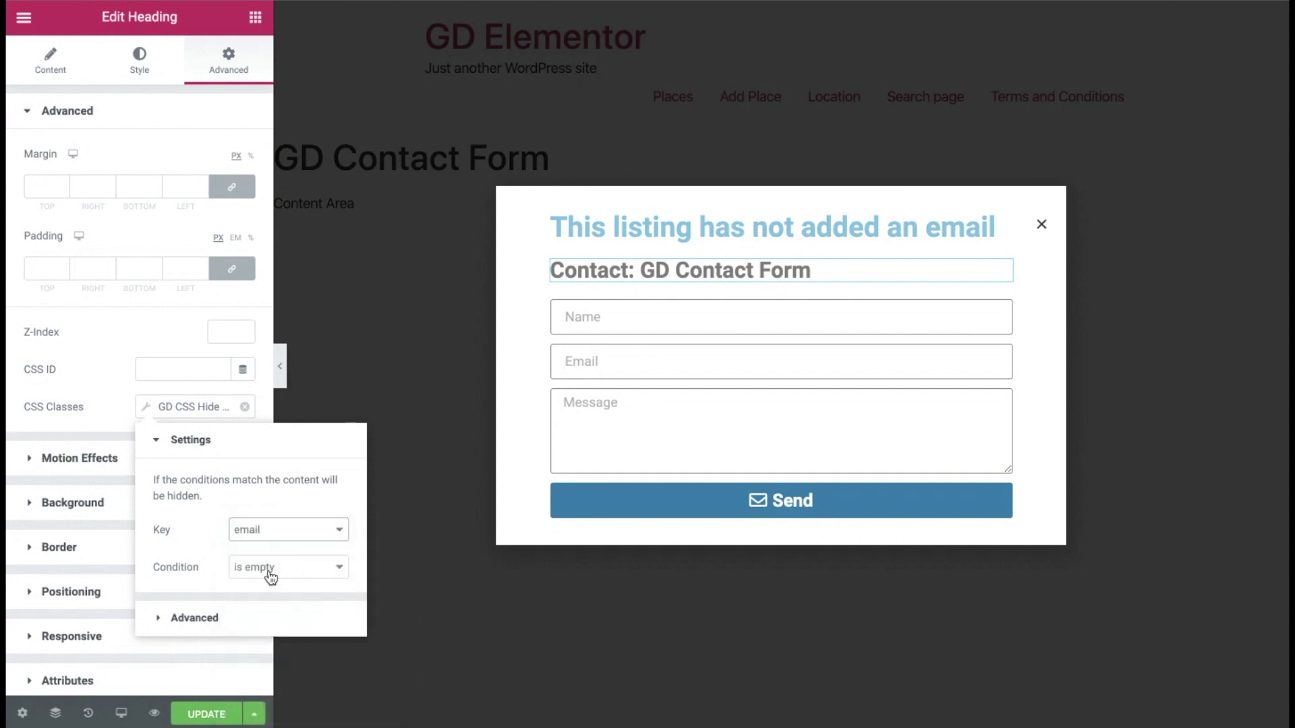
{"action": "left_click", "coordinate": [111, 351]}
Assign the GD CSS Hide Condition dynamic tag to the CSS Classes of the popup's form.
{"action": "left_click", "coordinate": [732, 324]}
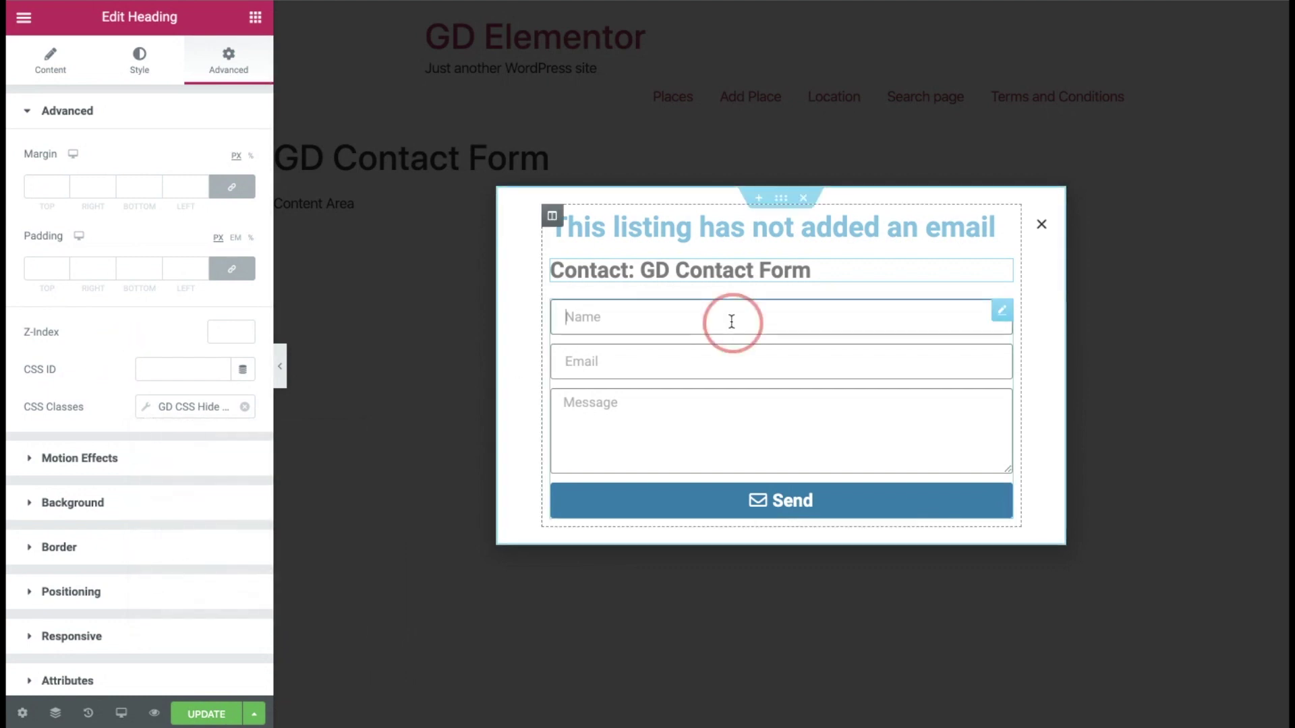
{"action": "left_click", "coordinate": [241, 71]}
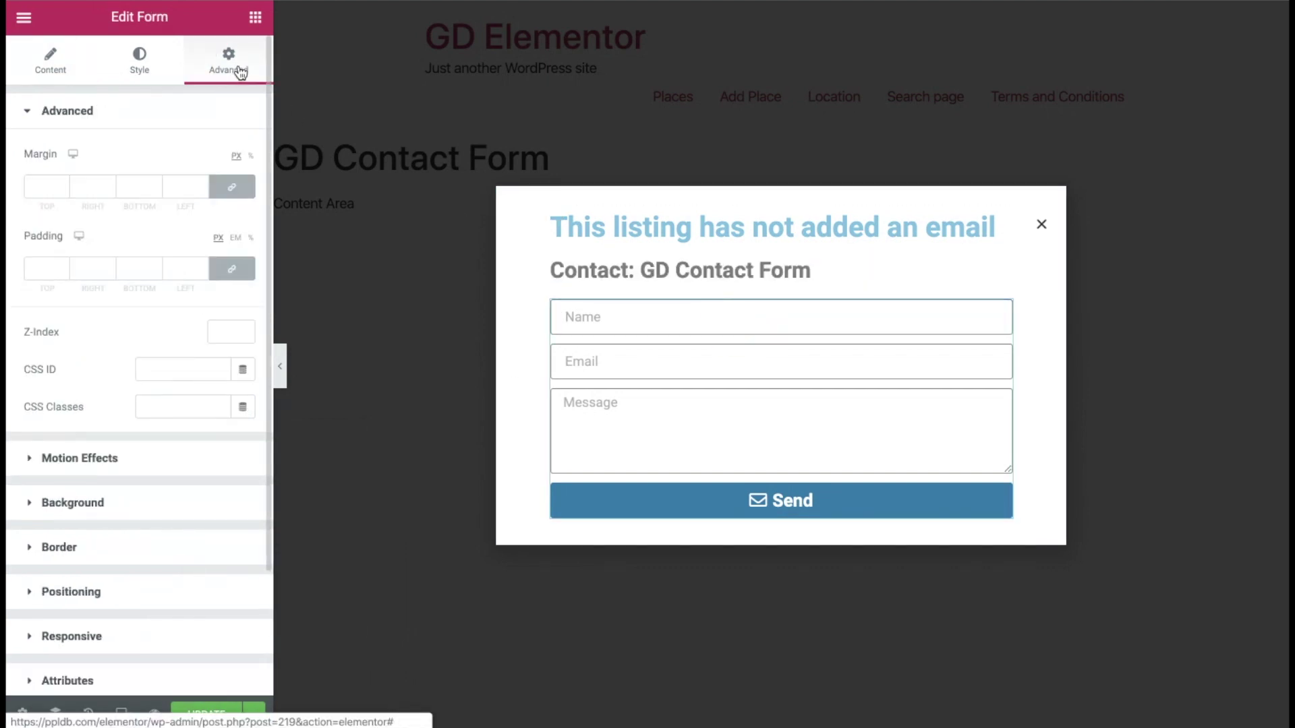
{"action": "left_click", "coordinate": [242, 408]}
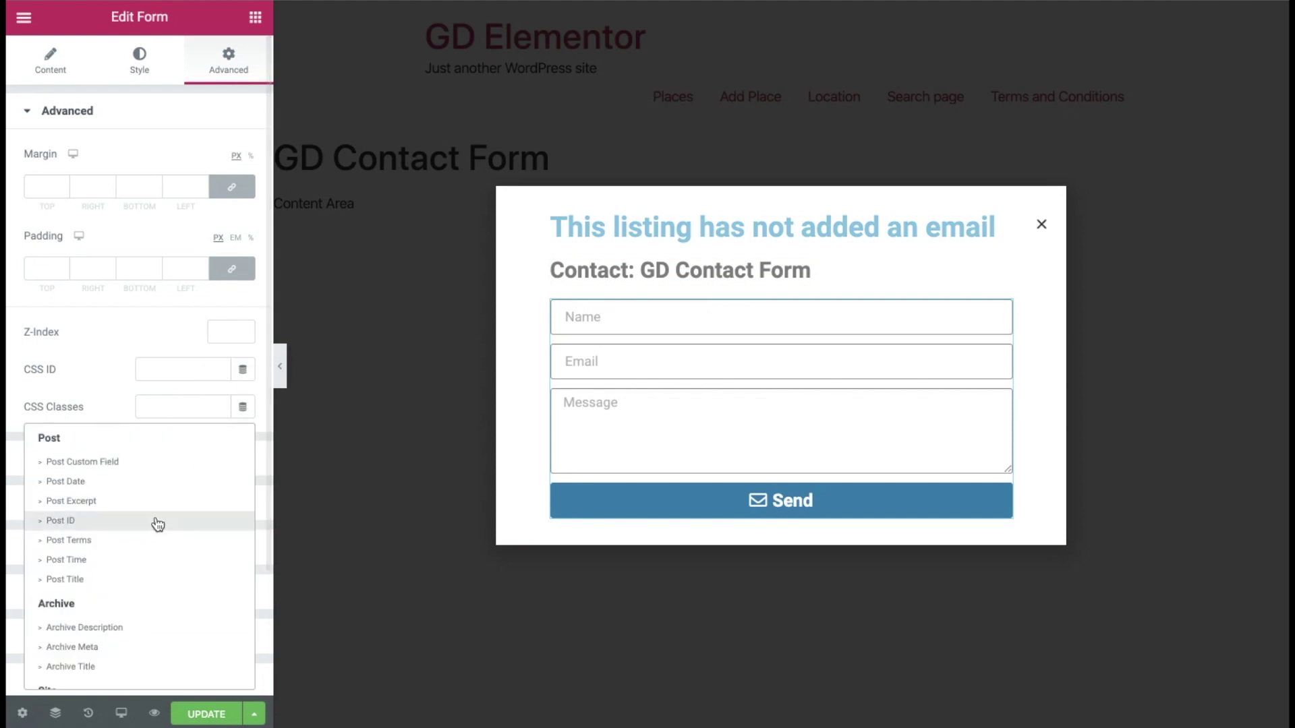
{"action": "scroll", "coordinate": [159, 520], "scroll_direction": "down", "scroll_amount": 5}
{"action": "left_click", "coordinate": [91, 675]}
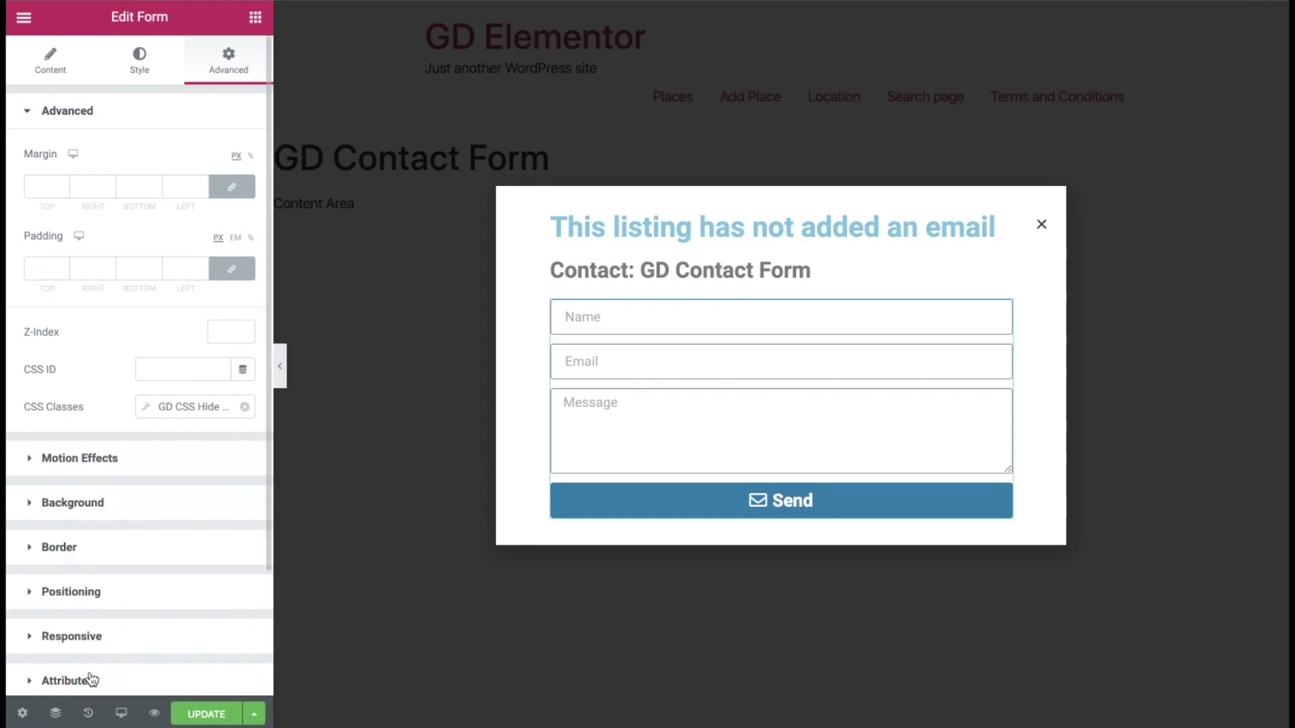
Configure the form's hide condition to apply when the email key is empty, and save the popup without adding display conditions.
{"action": "left_click", "coordinate": [174, 405]}
{"action": "left_click", "coordinate": [255, 531]}
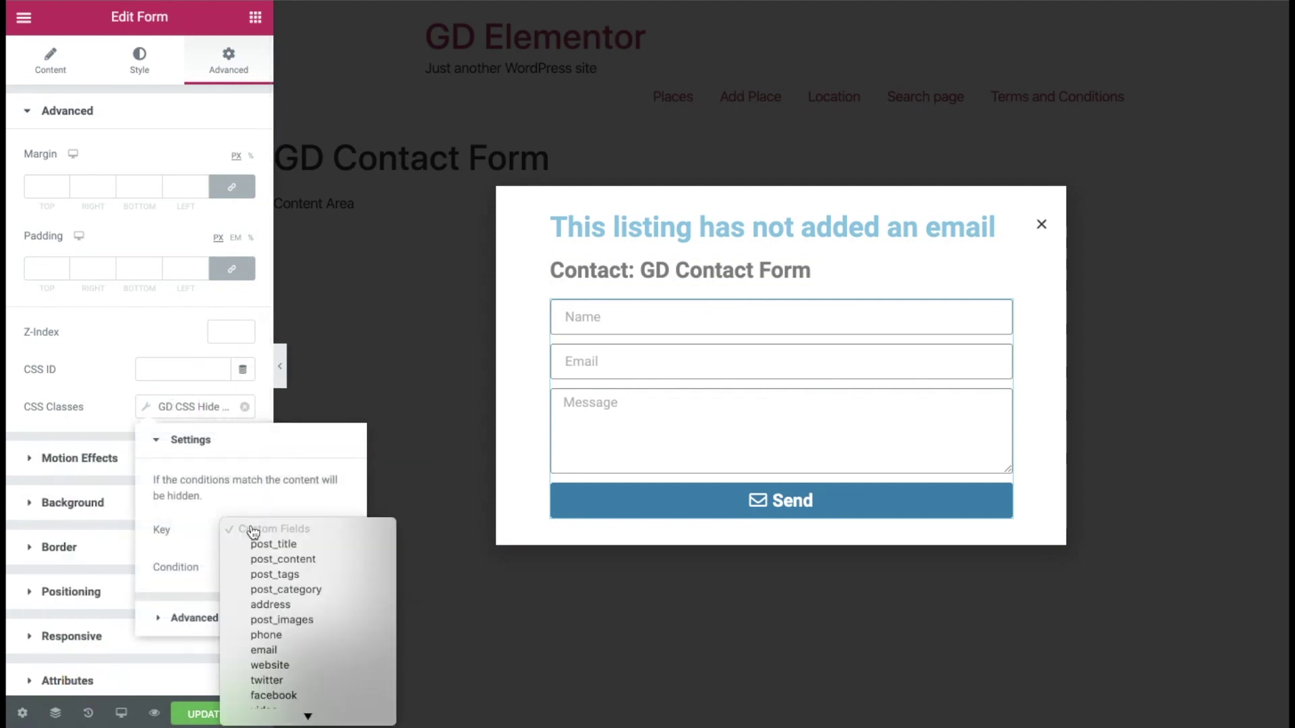
{"action": "left_click", "coordinate": [290, 651]}
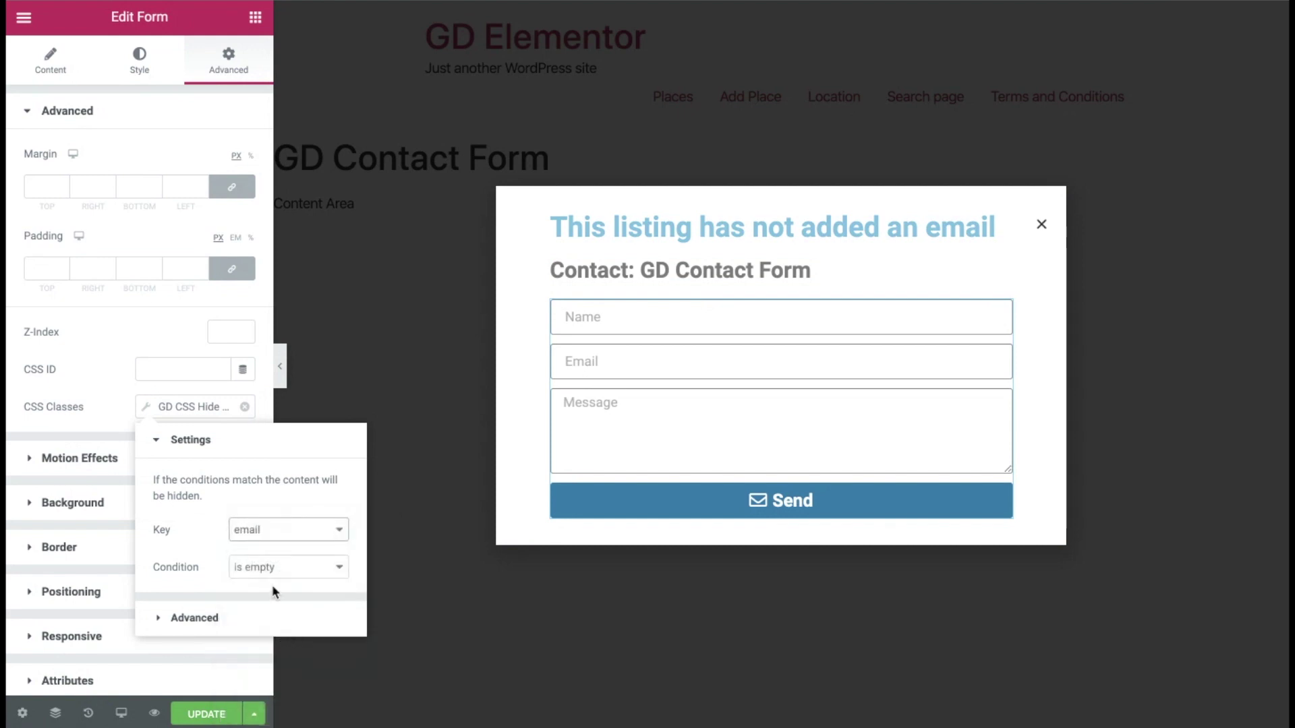
{"action": "left_click", "coordinate": [92, 424]}
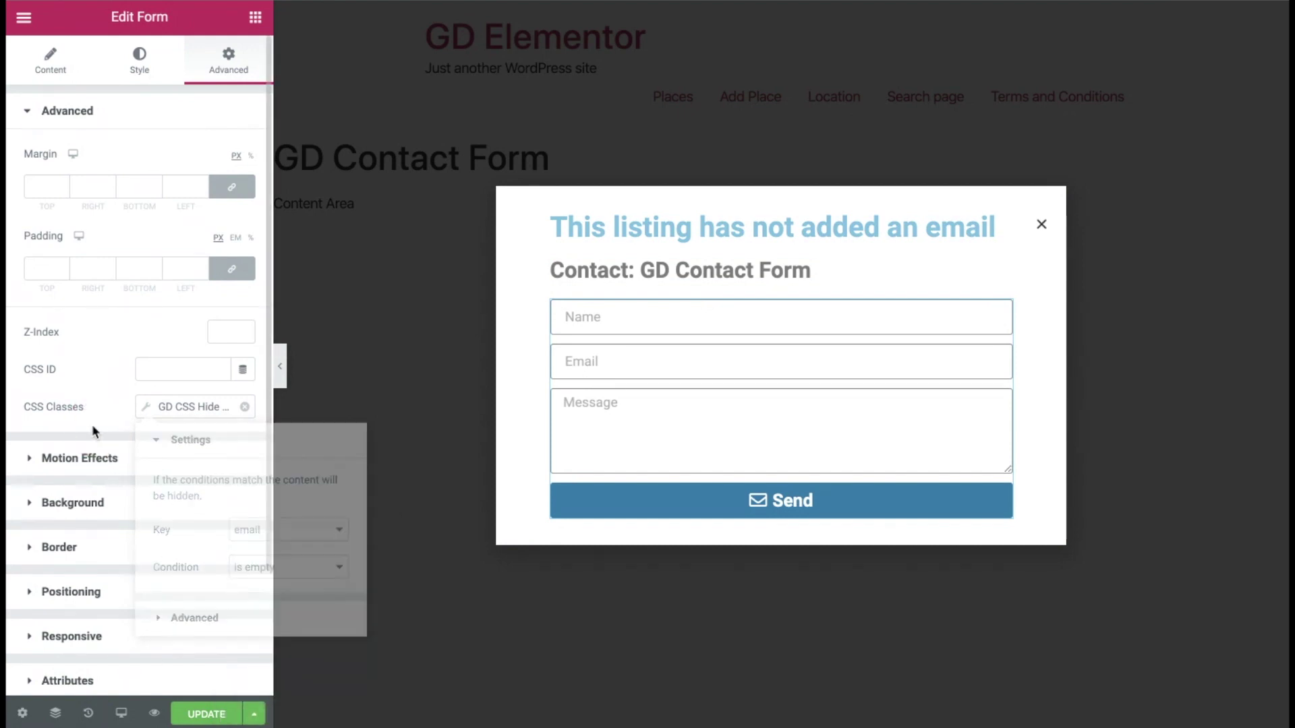
{"action": "left_click", "coordinate": [207, 713]}
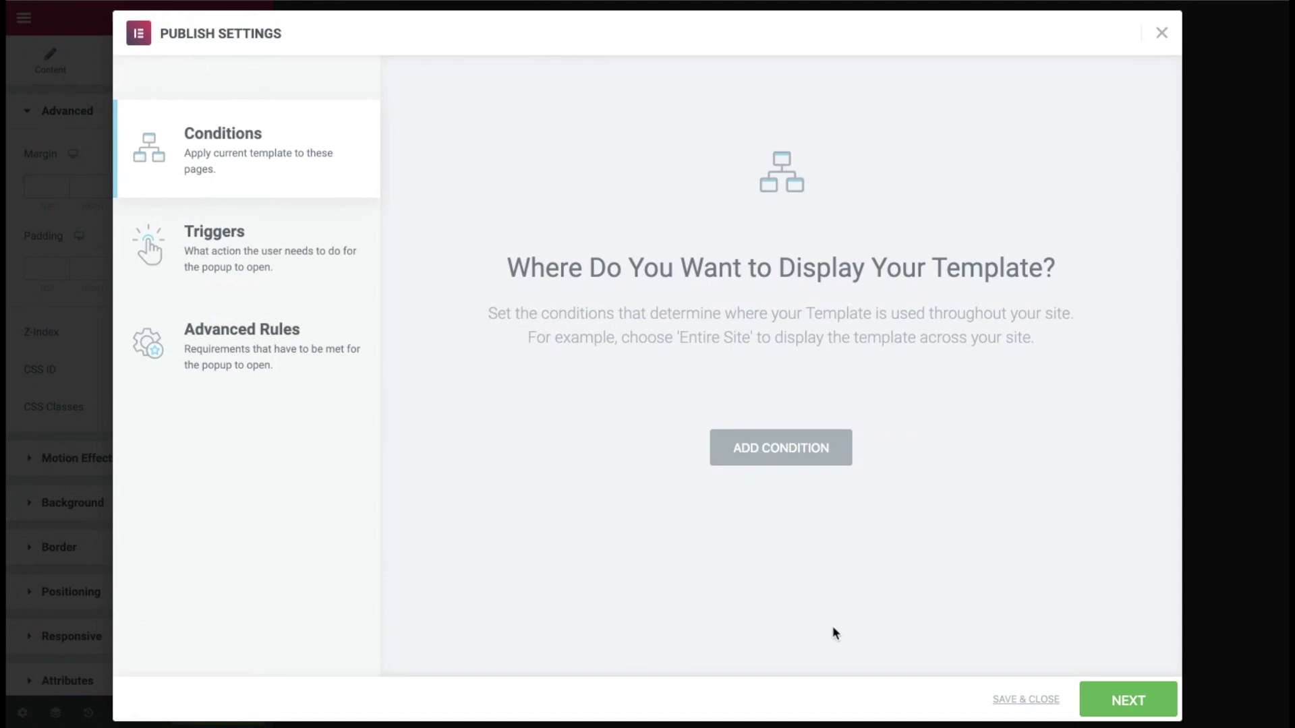
{"action": "left_click", "coordinate": [1040, 698]}
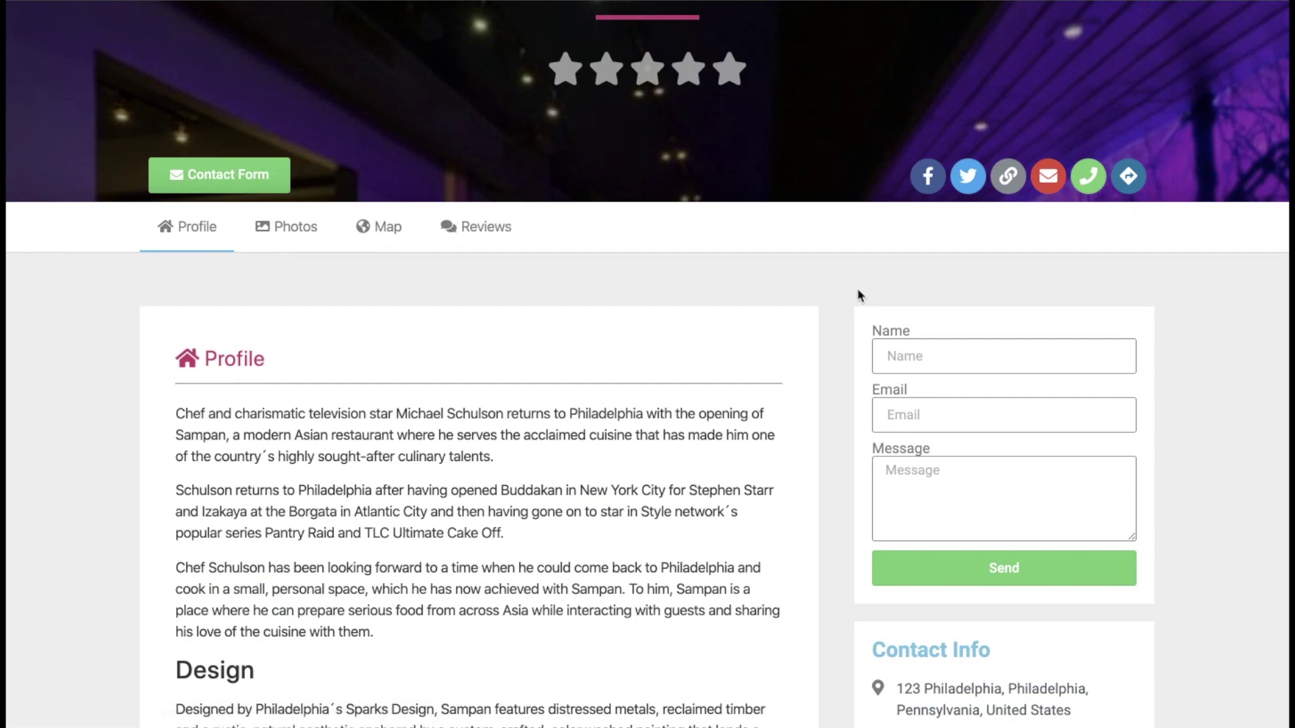
Check the contact popup opened from the envelope icon on the Sampan listing page, and close it.
{"action": "scroll", "coordinate": [856, 289], "scroll_direction": "up", "scroll_amount": 4}
{"action": "left_click", "coordinate": [1047, 427]}
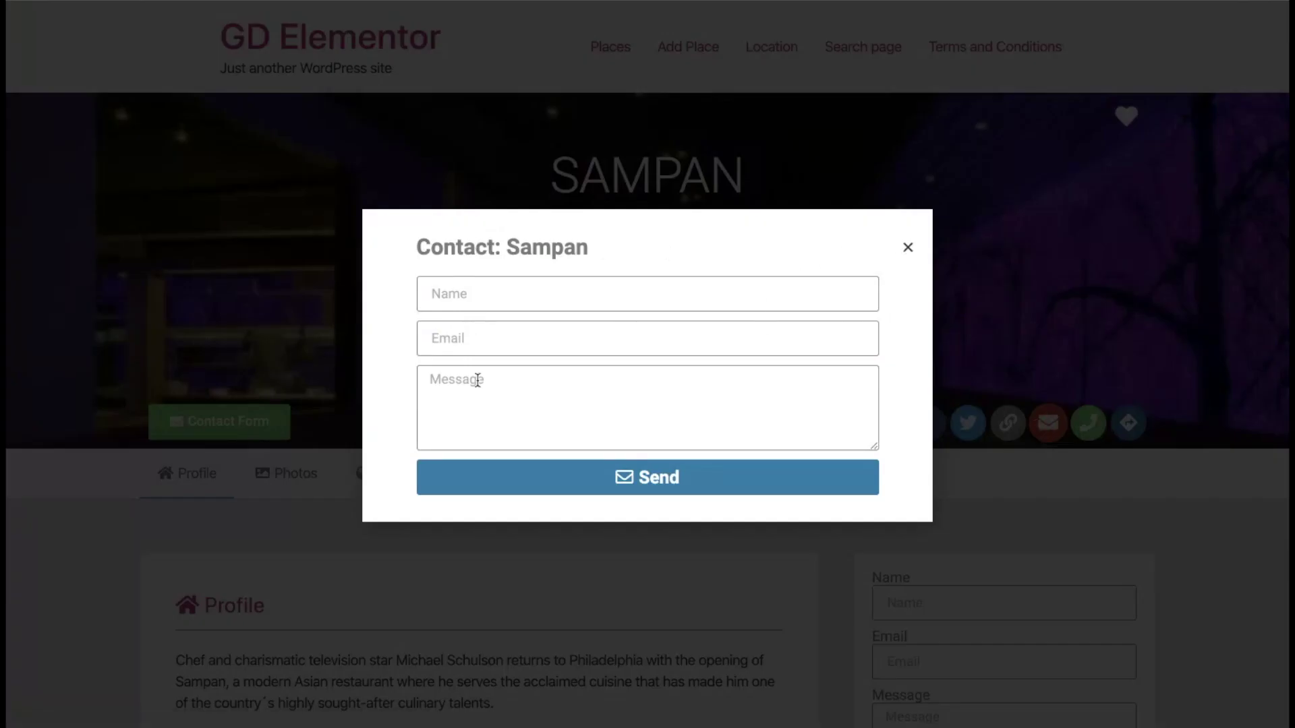
{"action": "left_click", "coordinate": [908, 248]}
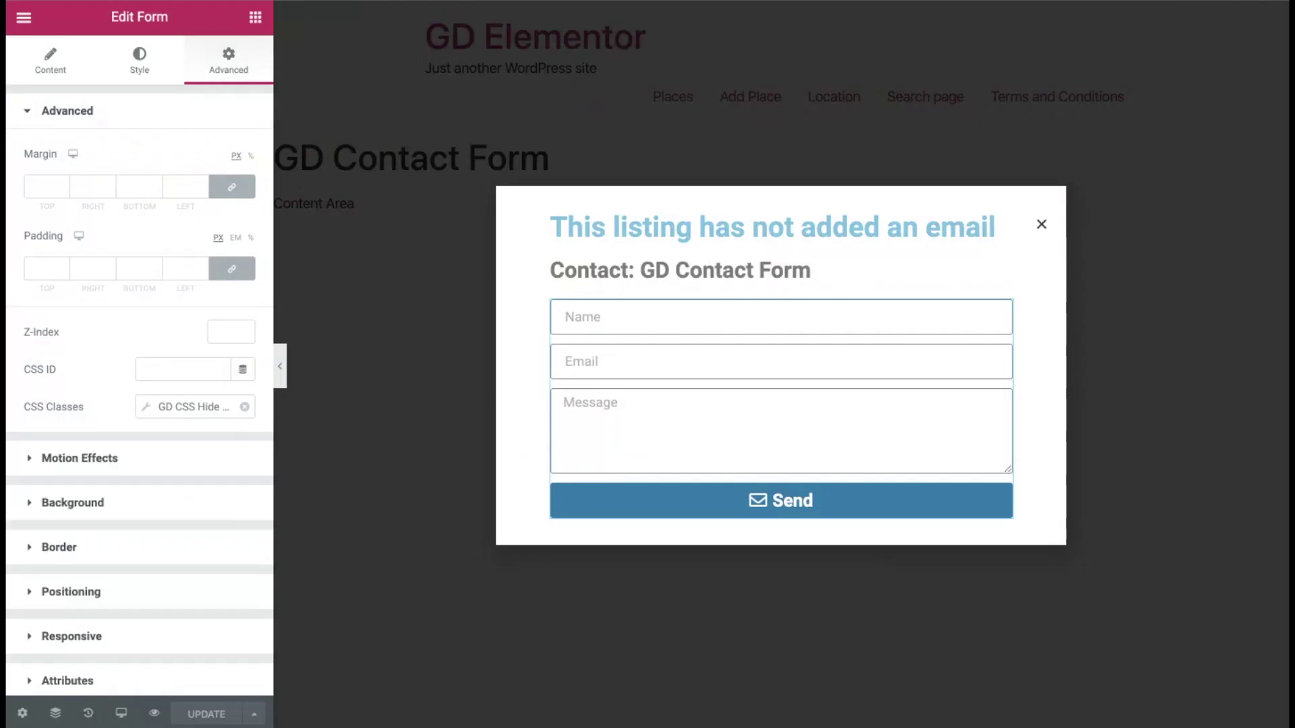
Exit the popup editor to the dashboard and open the Sampan place for editing from the Places list.
{"action": "left_click", "coordinate": [24, 16]}
{"action": "left_click", "coordinate": [122, 517]}
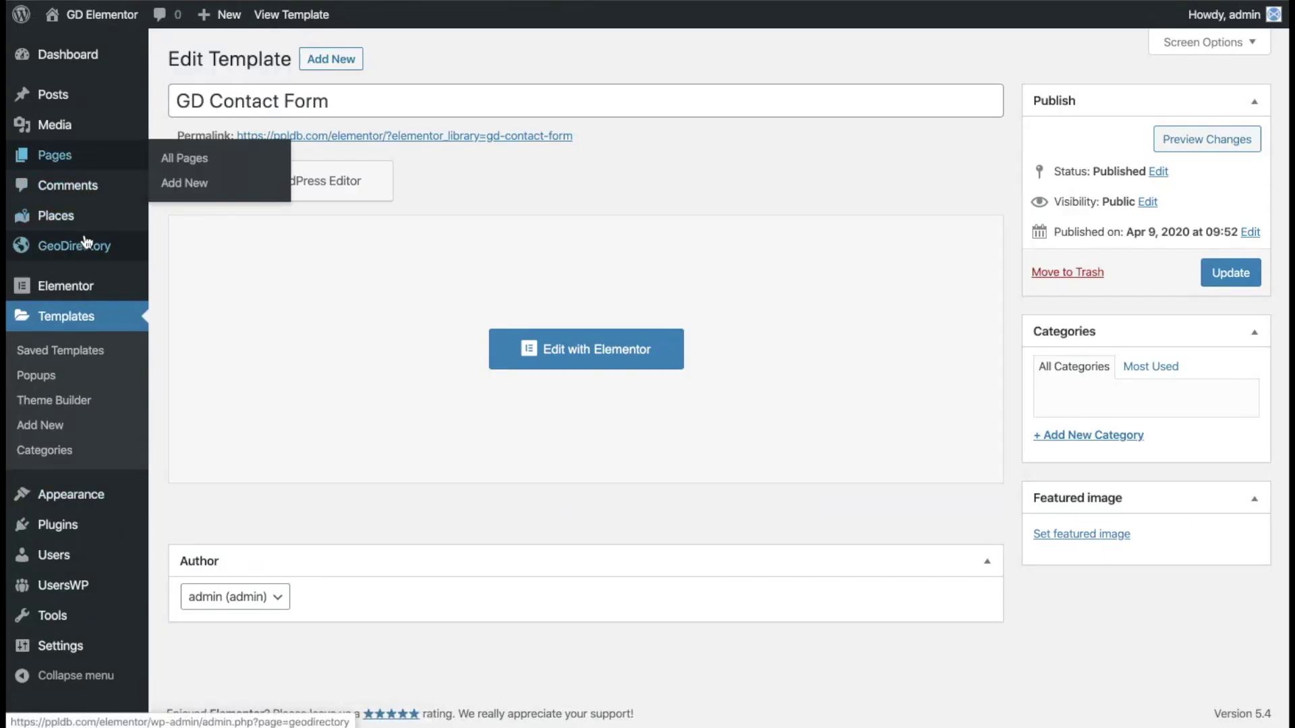
{"action": "mouse_move", "coordinate": [84, 246]}
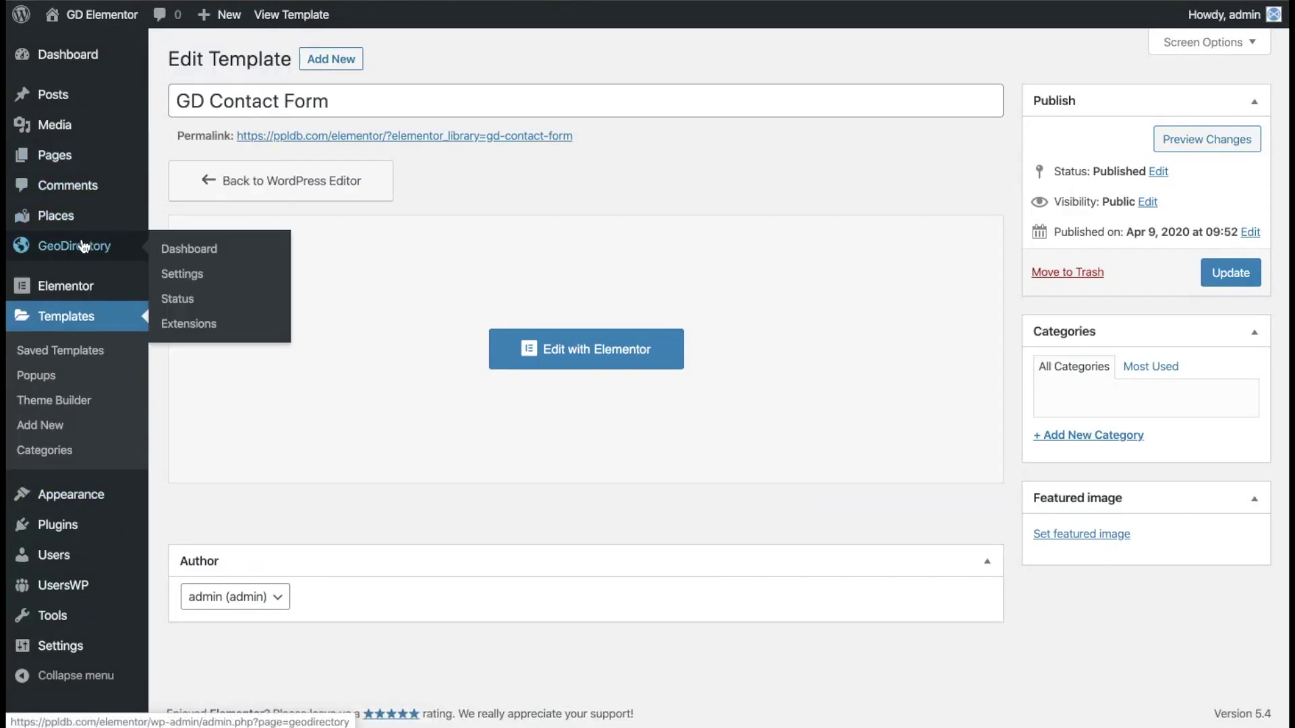
{"action": "left_click", "coordinate": [65, 220]}
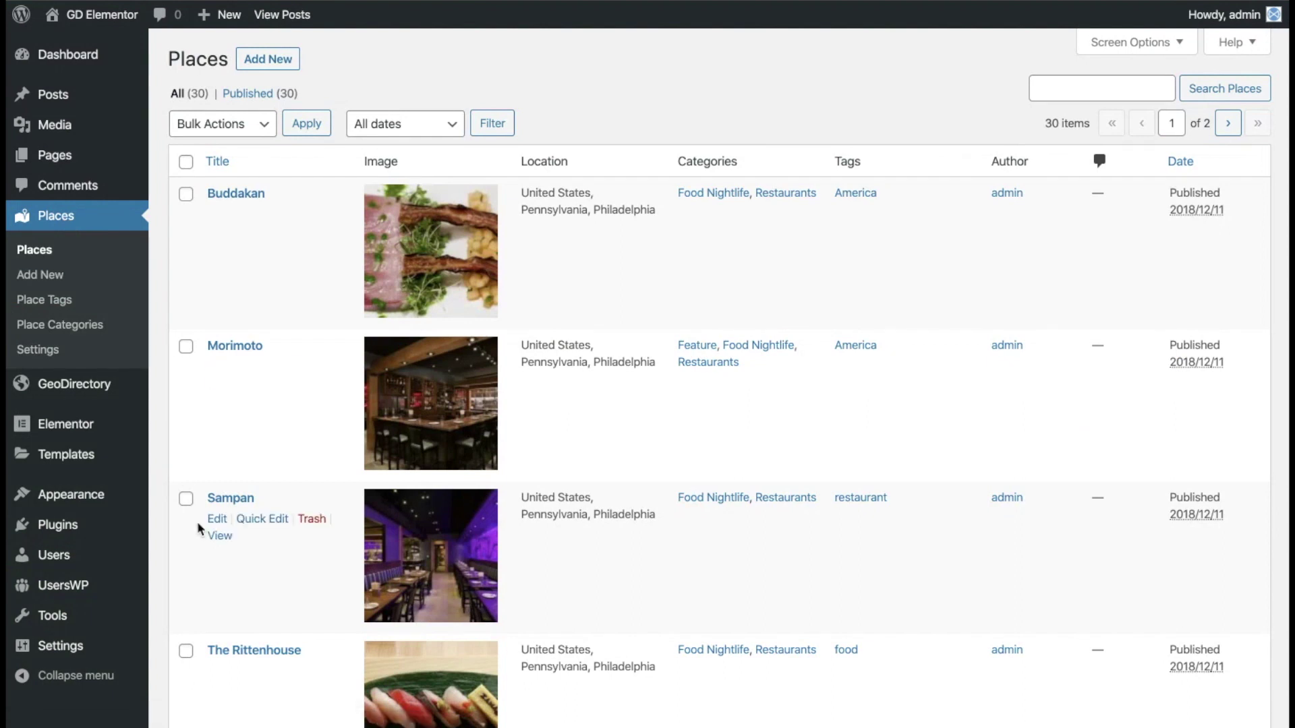
{"action": "left_click", "coordinate": [216, 518]}
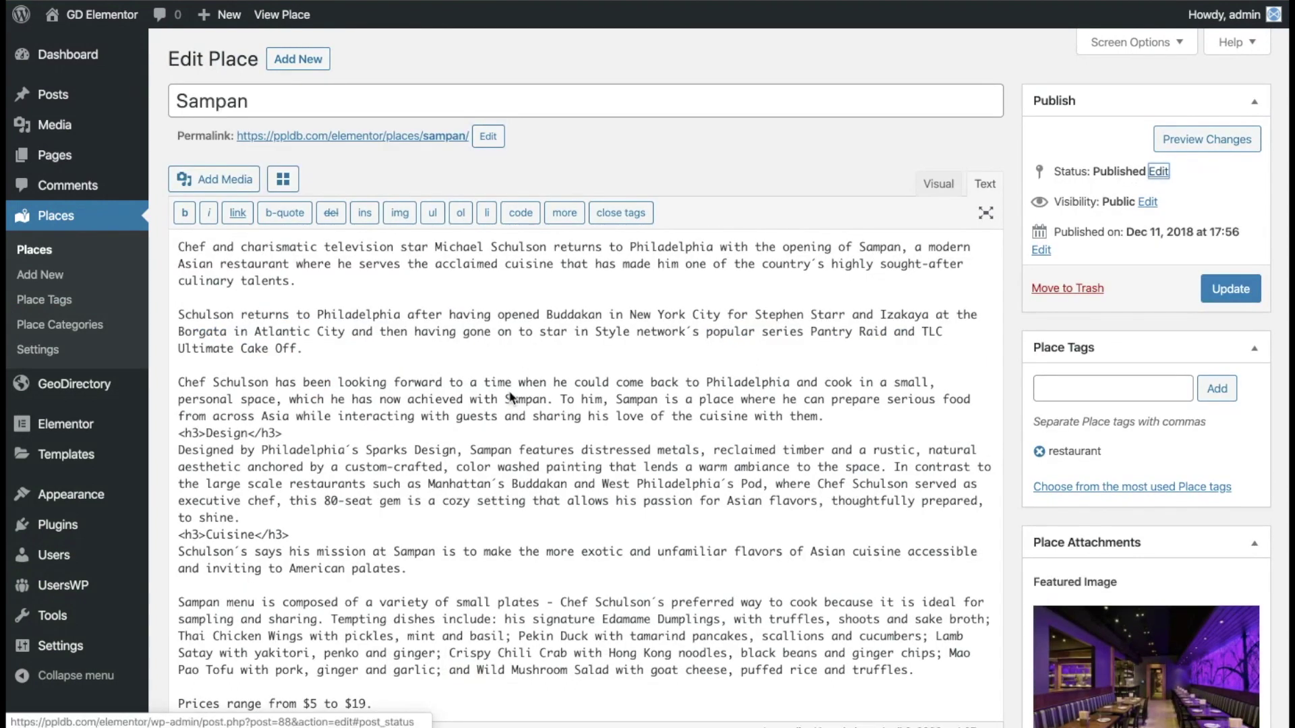
Clear the Sampan place's Email field and update the listing.
{"action": "scroll", "coordinate": [509, 398], "scroll_direction": "down", "scroll_amount": 10}
{"action": "scroll", "coordinate": [508, 398], "scroll_direction": "down", "scroll_amount": 12}
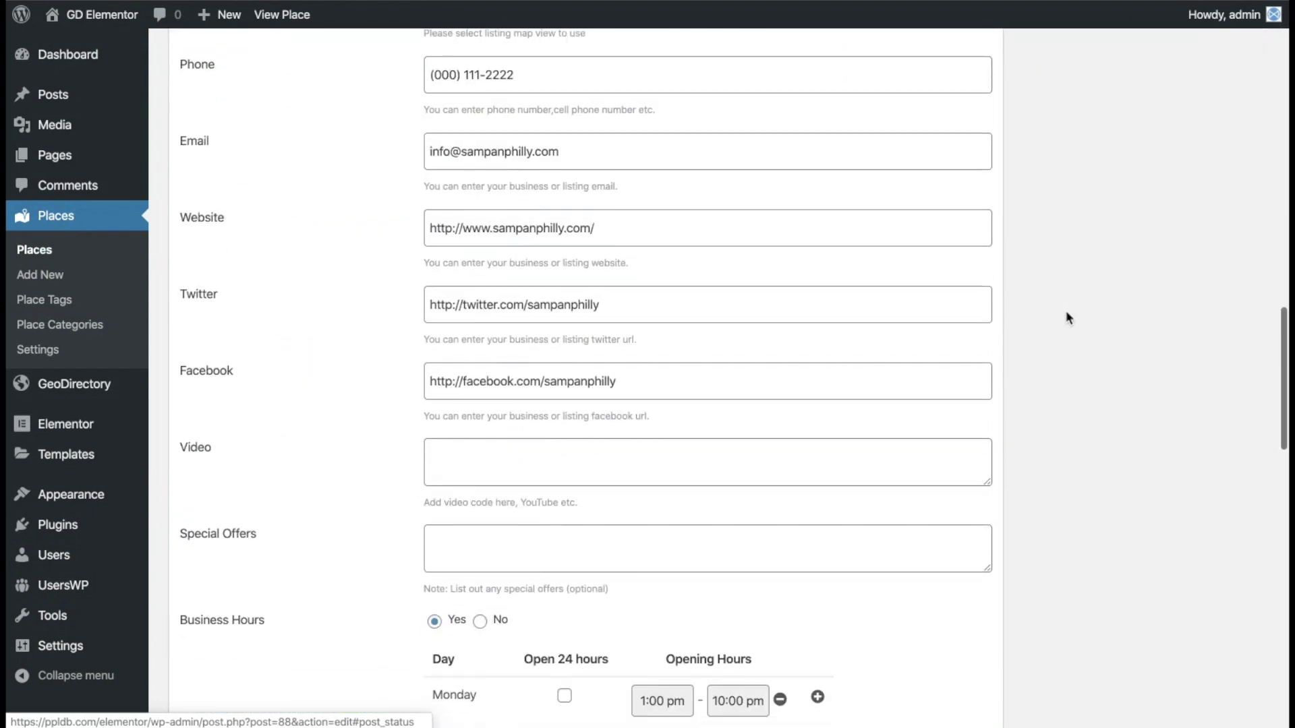
{"action": "left_click", "coordinate": [554, 144]}
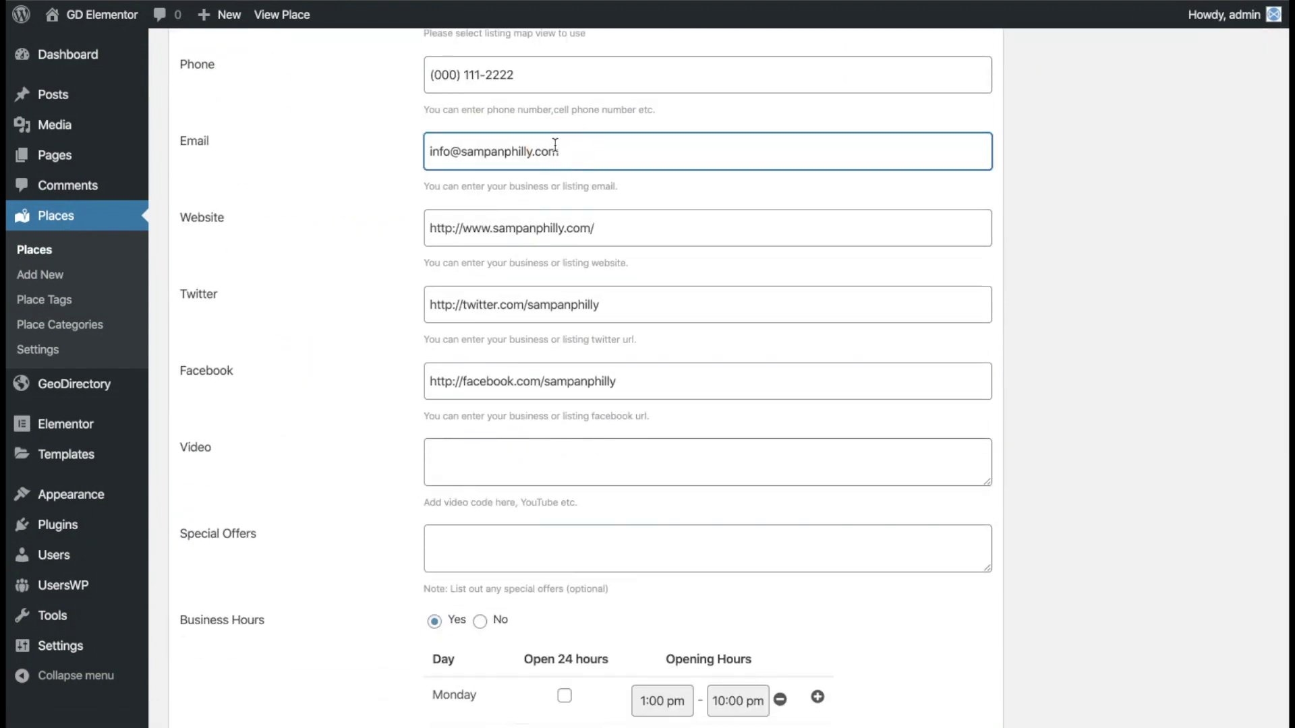
{"action": "triple_click", "coordinate": [555, 144]}
{"action": "key", "text": "BackSpace"}
{"action": "scroll", "coordinate": [1010, 195], "scroll_direction": "up", "scroll_amount": 20}
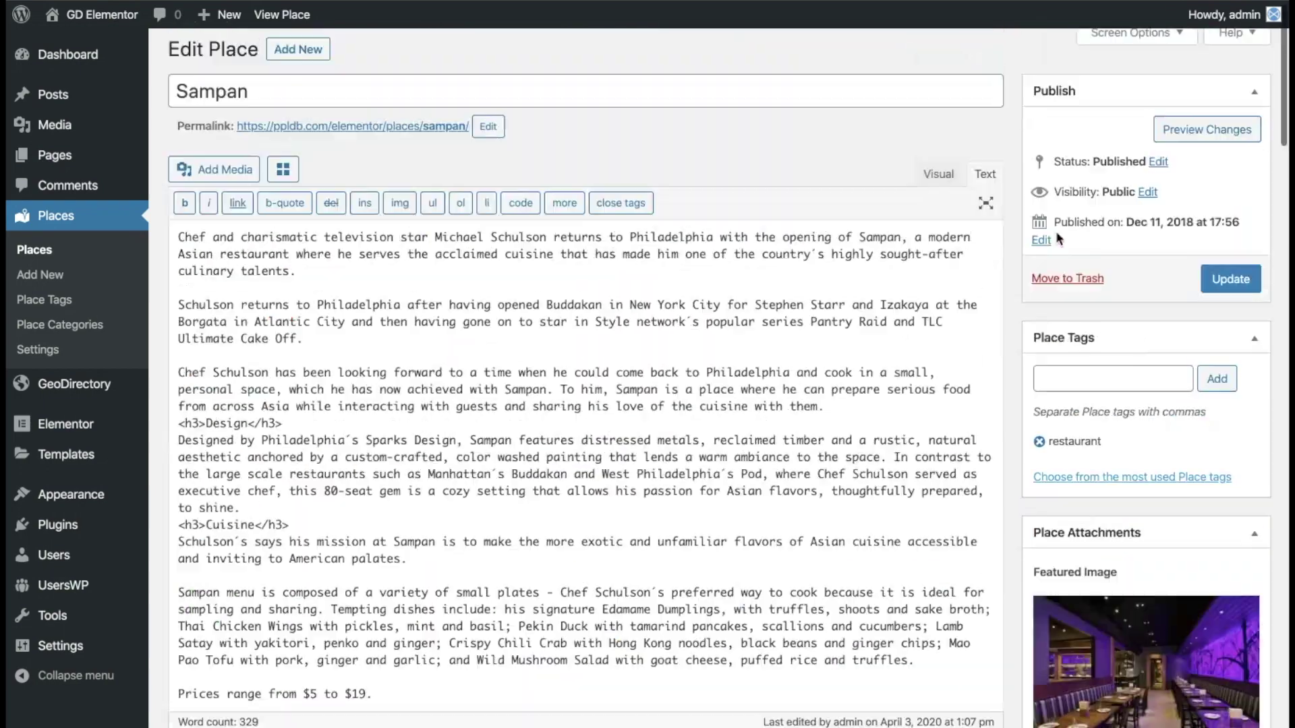
{"action": "left_click", "coordinate": [1230, 288]}
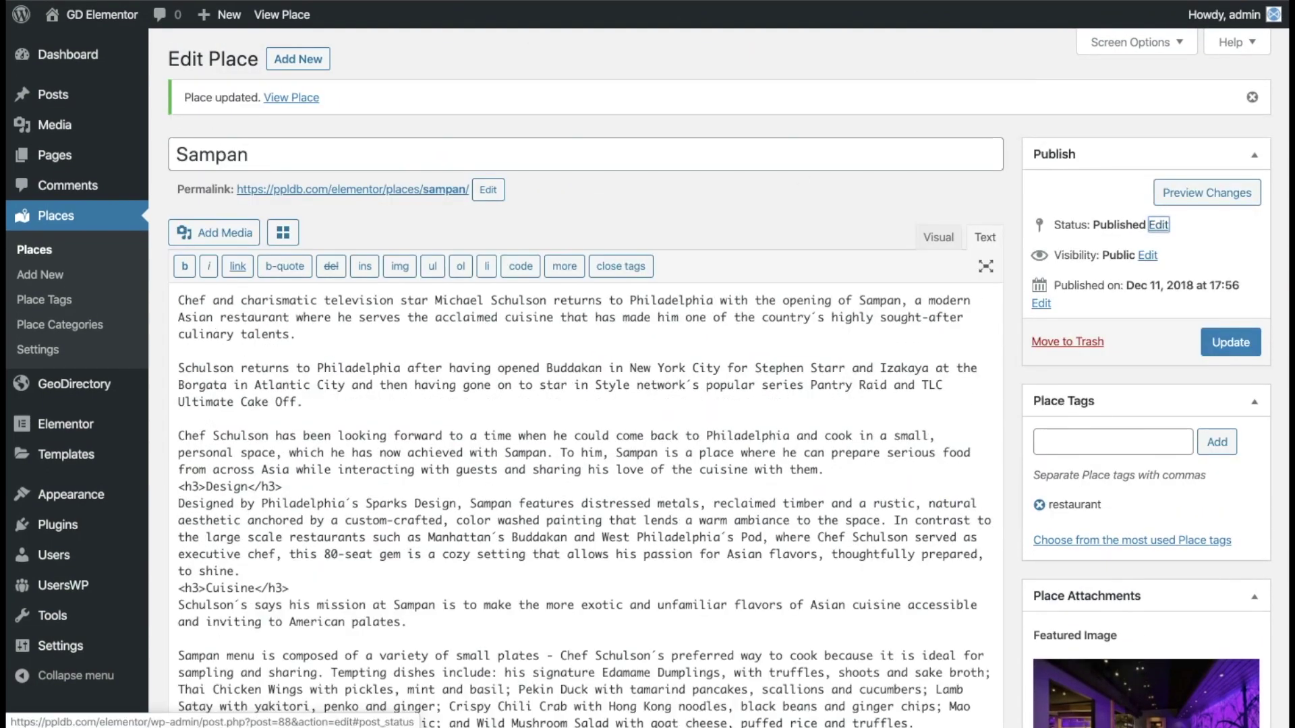
View the updated Sampan listing and check its envelope icon's popup and sidebar contact form with the place's email cleared.
{"action": "left_click", "coordinate": [223, 110]}
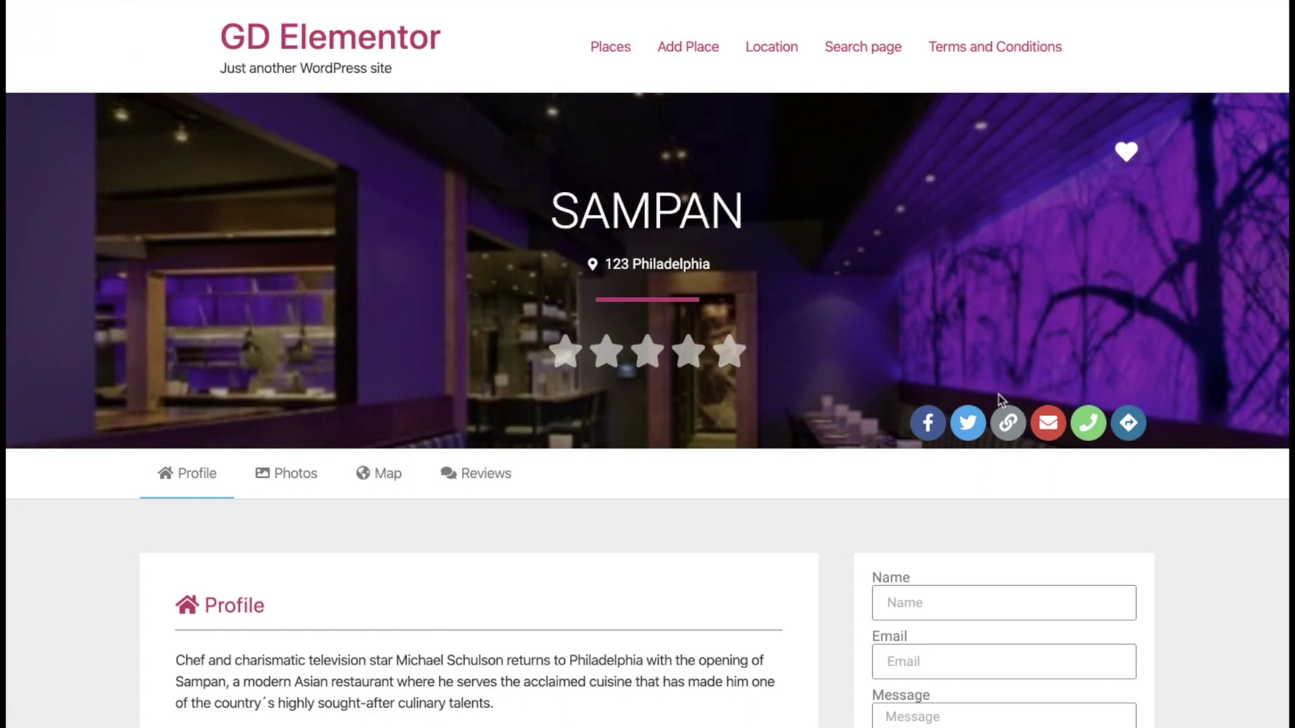
{"action": "left_click", "coordinate": [1048, 423]}
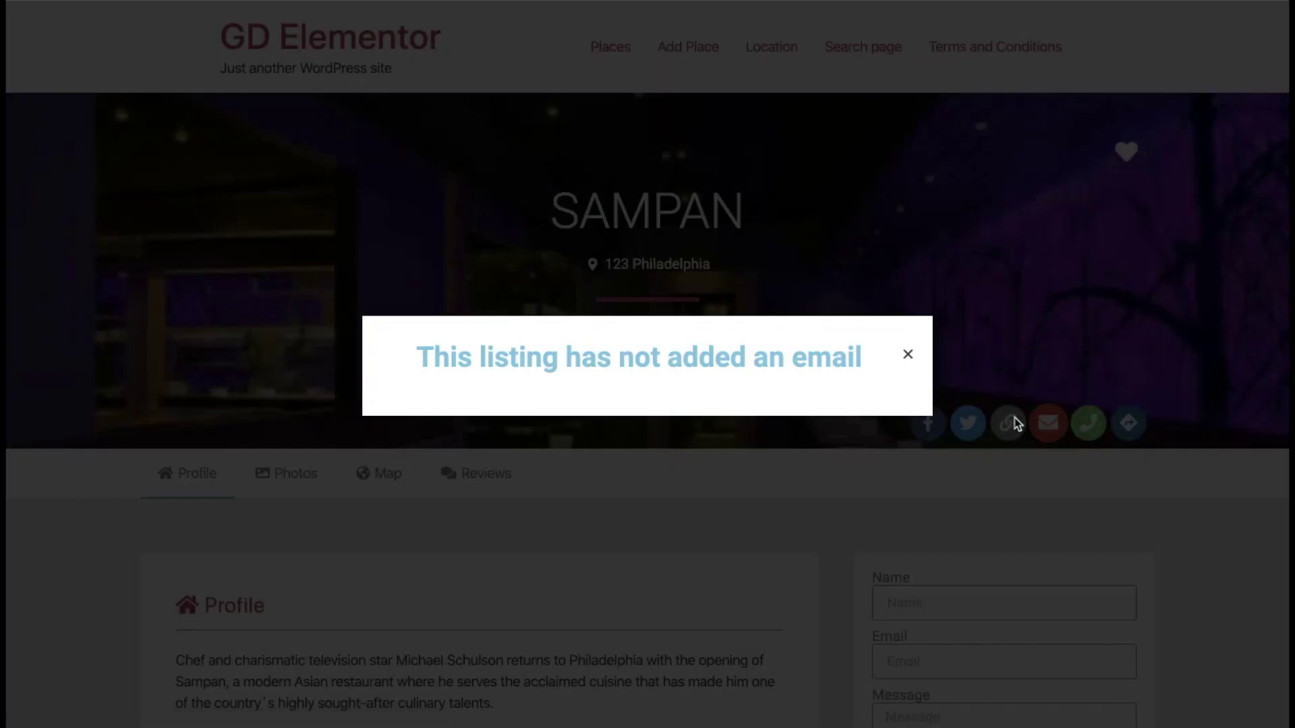
{"action": "left_click", "coordinate": [908, 357]}
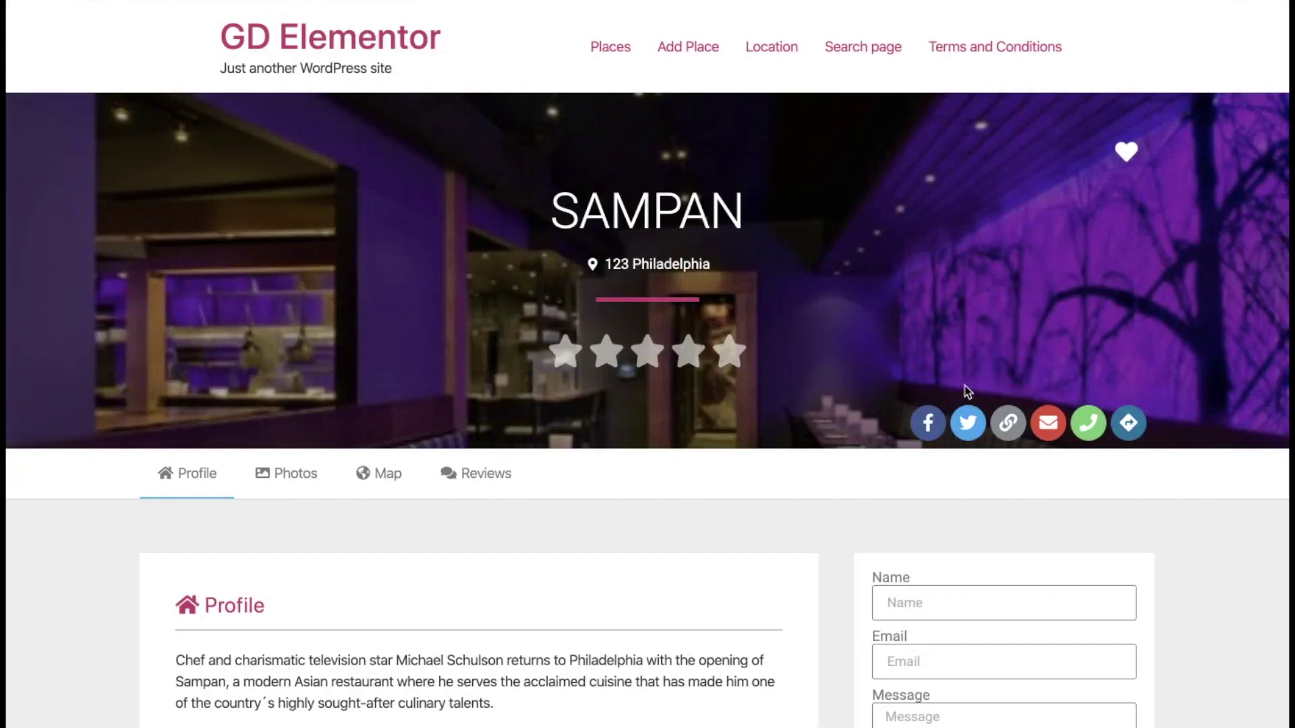
{"action": "left_click", "coordinate": [1047, 427]}
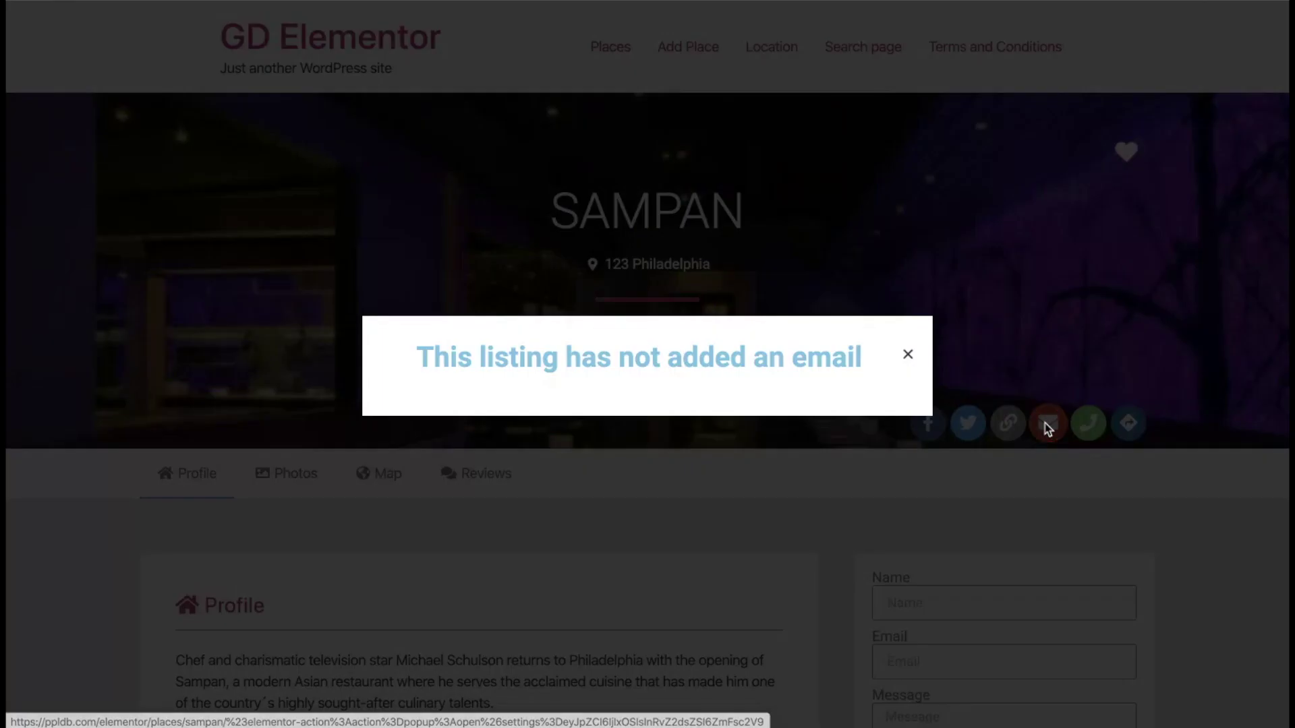
{"action": "left_click", "coordinate": [908, 355]}
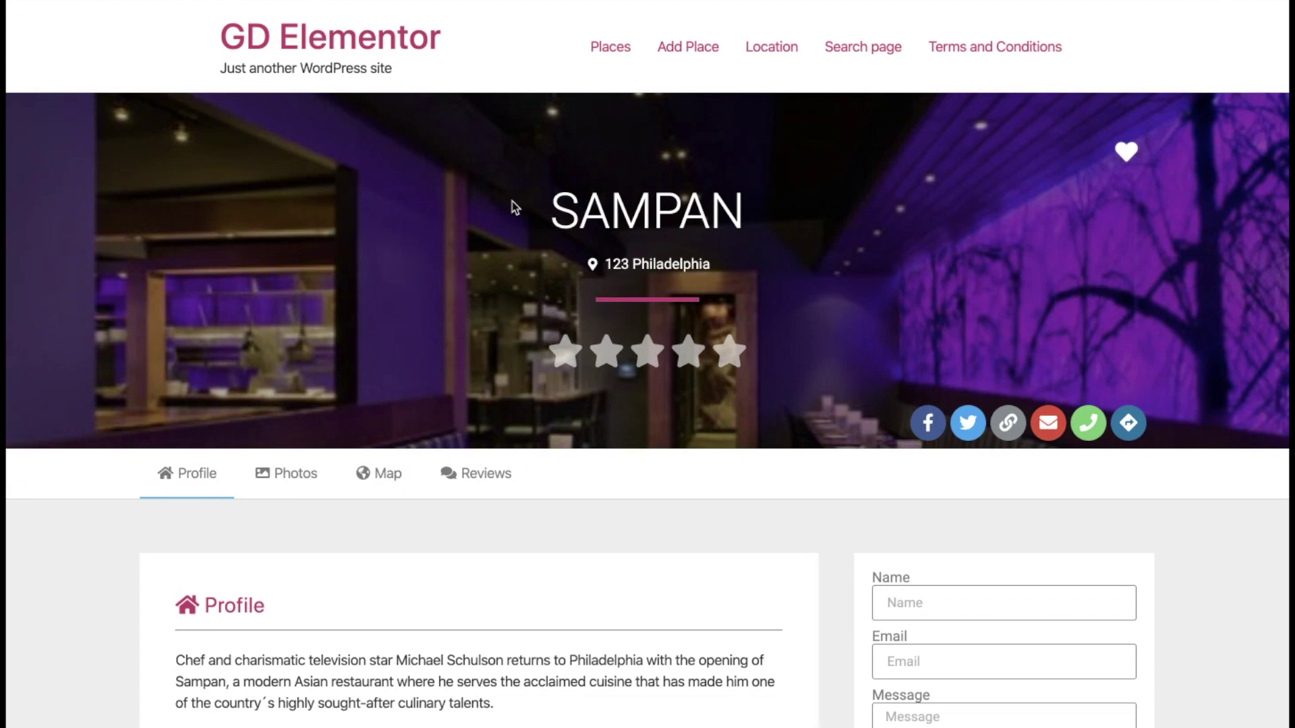
{"action": "scroll", "coordinate": [514, 207], "scroll_direction": "down", "scroll_amount": 5}
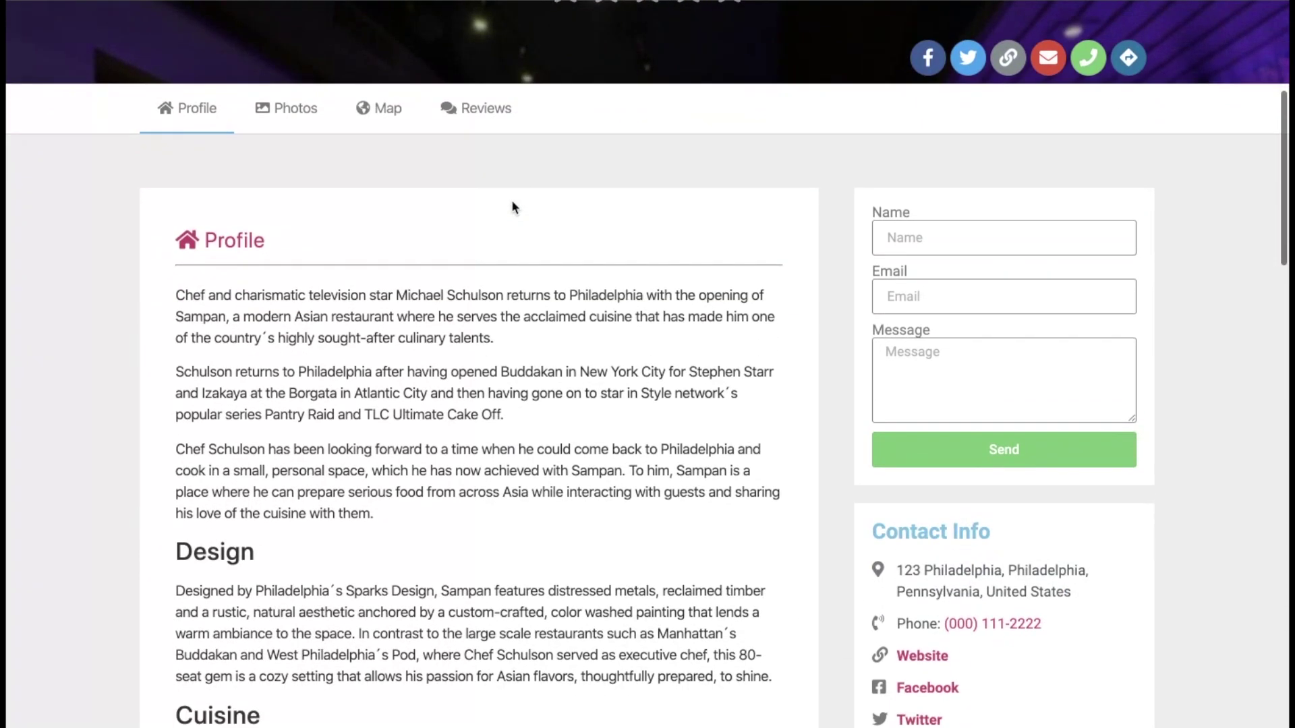
{"action": "scroll", "coordinate": [514, 206], "scroll_direction": "up", "scroll_amount": 5}
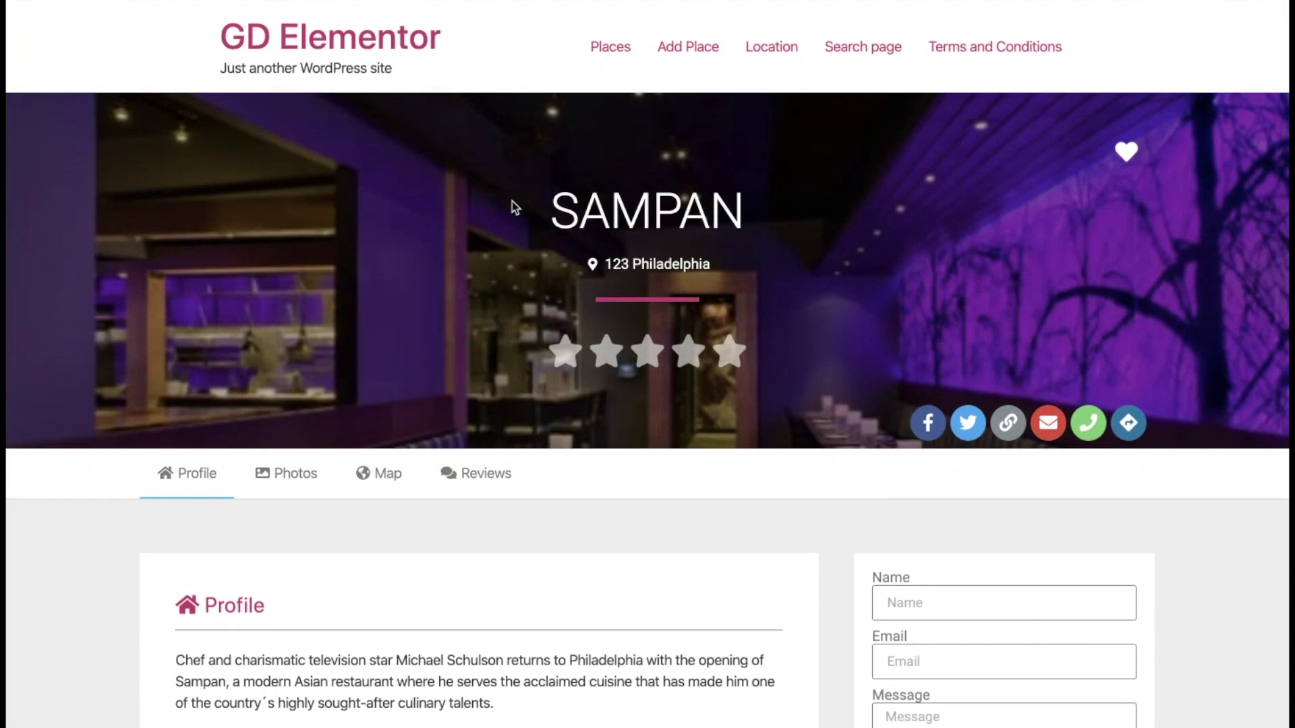